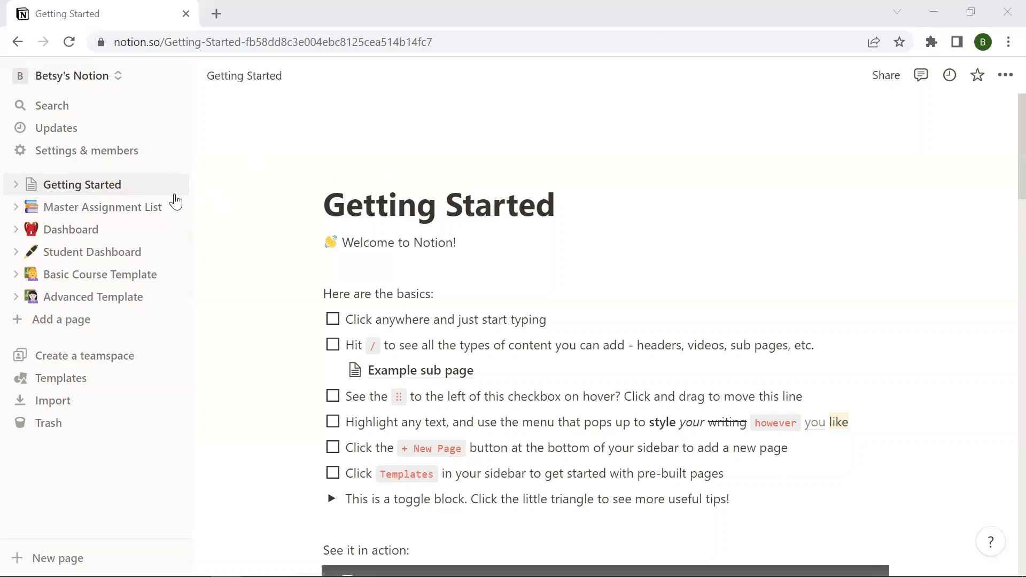
# Step: Open the Master Assignment List page and look through its full table of assignments, dates and tags
pyautogui.click(78, 219)
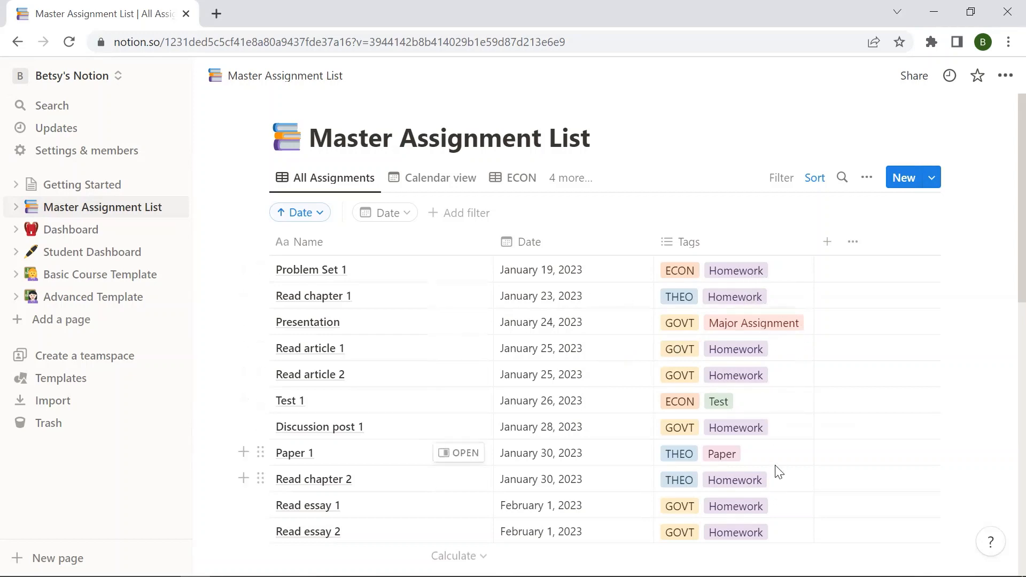
pyautogui.scroll(-6, 778, 472)
pyautogui.scroll(-4, 778, 473)
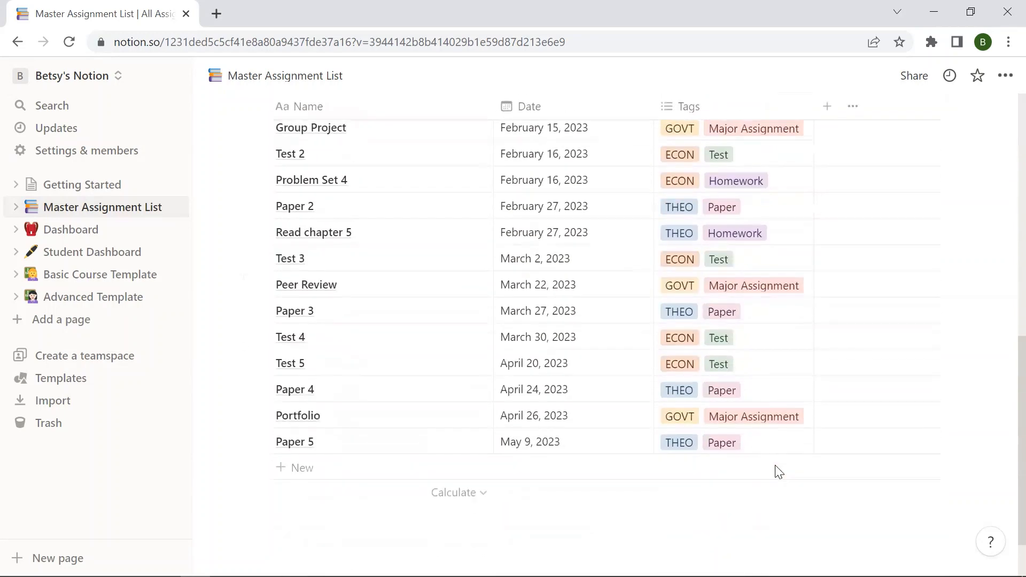
pyautogui.scroll(10, 776, 473)
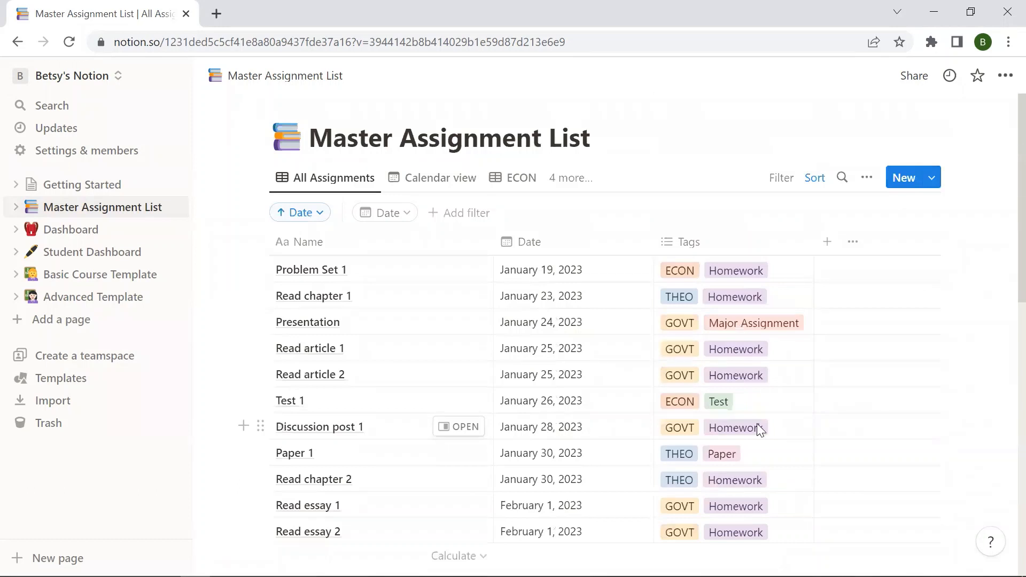
# Step: Show the Master Assignment List as a calendar and look through the assignments placed across the months
pyautogui.click(442, 179)
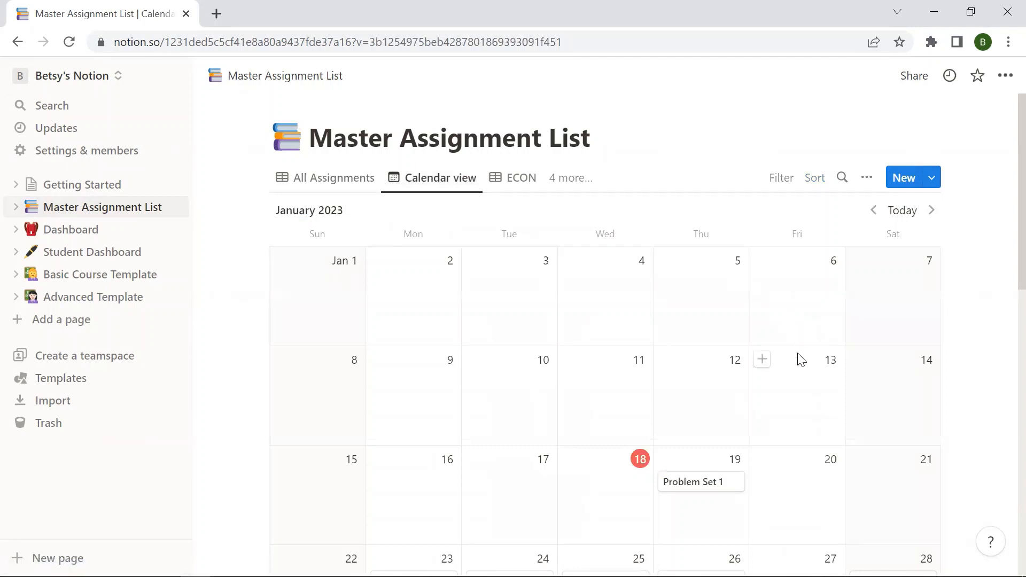
pyautogui.scroll(-2, 799, 360)
pyautogui.scroll(-3, 699, 424)
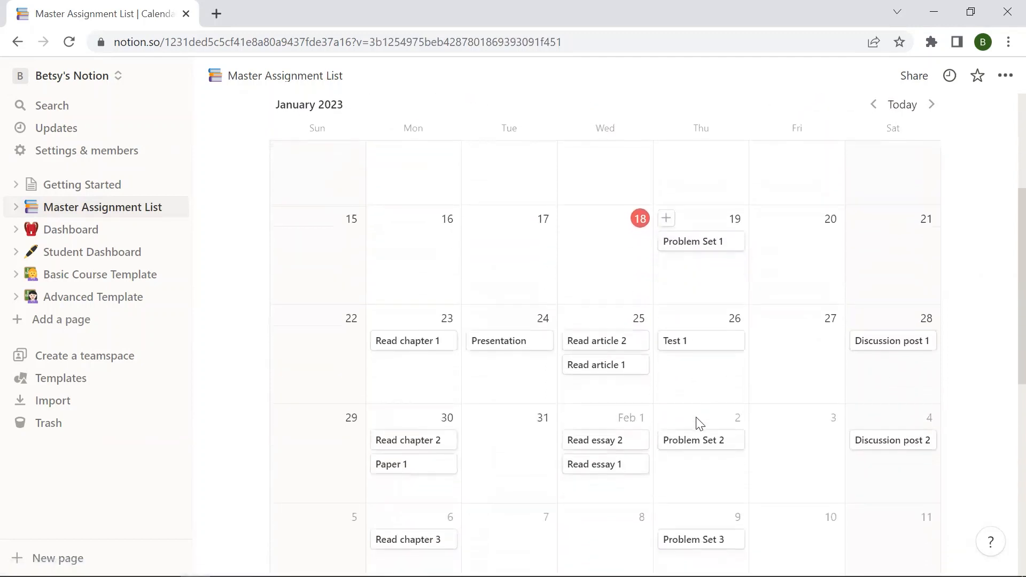
pyautogui.scroll(-1, 791, 460)
pyautogui.scroll(-15, 794, 459)
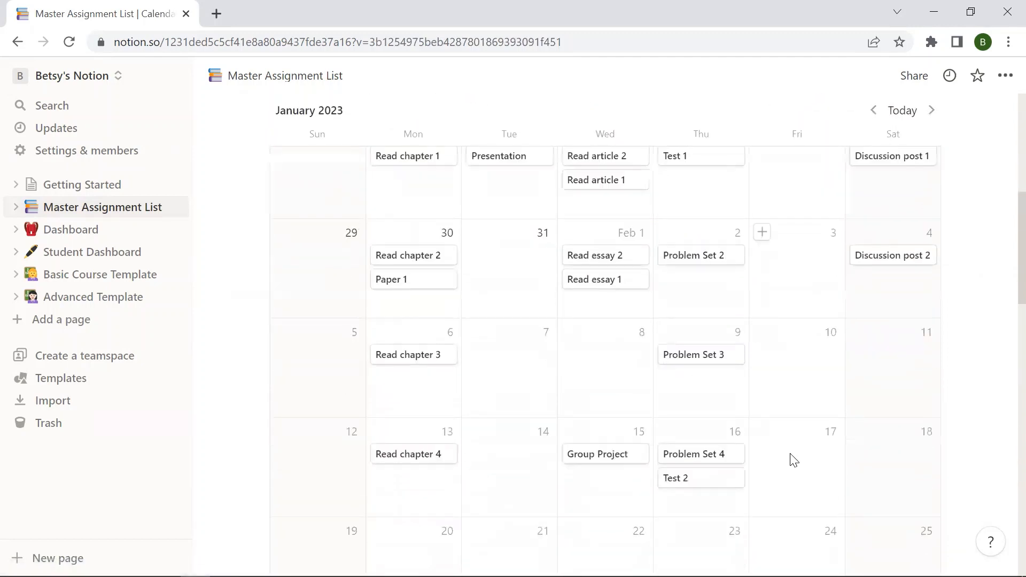
pyautogui.scroll(-7, 793, 460)
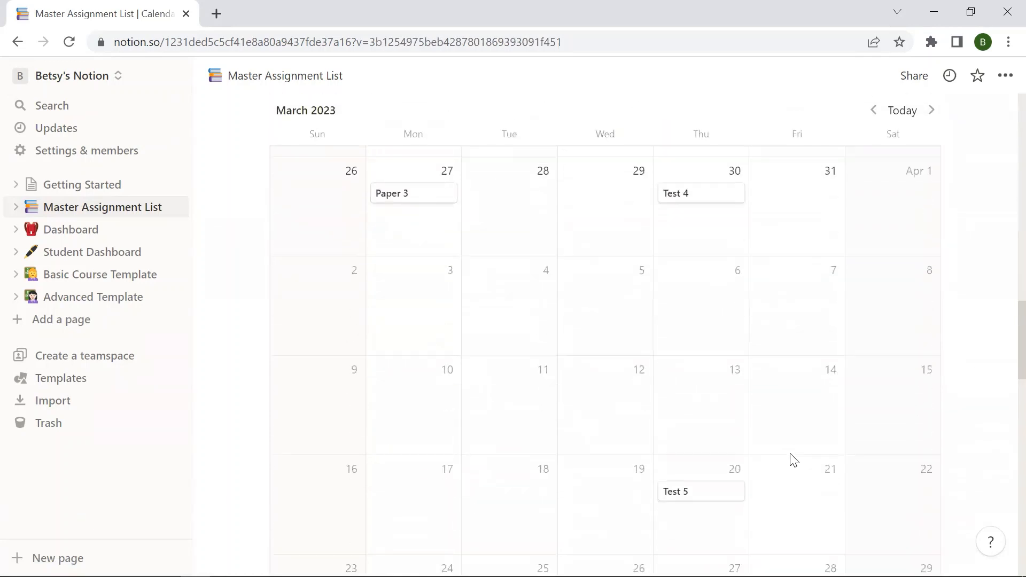
pyautogui.scroll(3, 793, 460)
pyautogui.scroll(3, 794, 460)
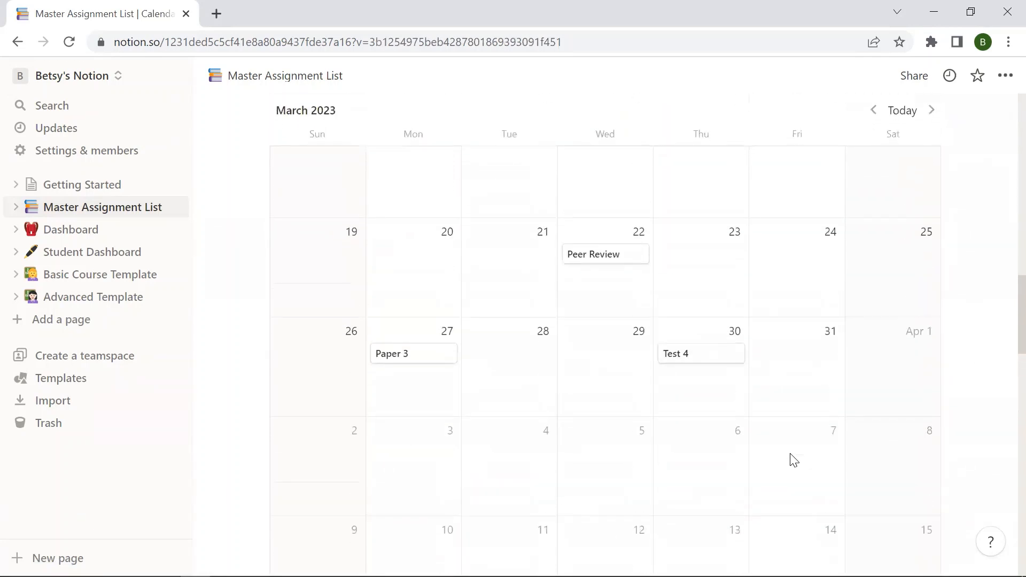
pyautogui.scroll(12, 793, 460)
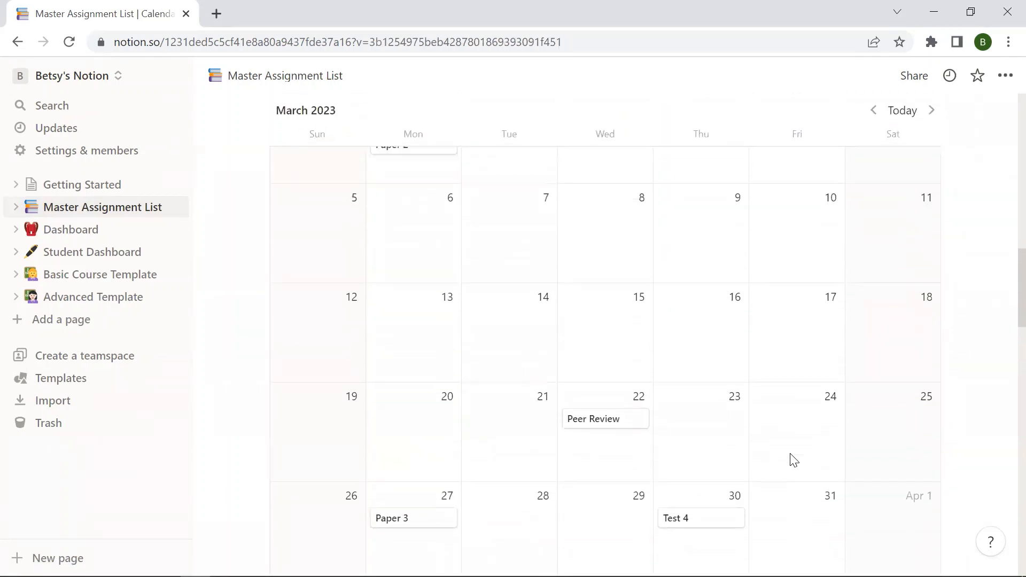
pyautogui.scroll(9, 793, 459)
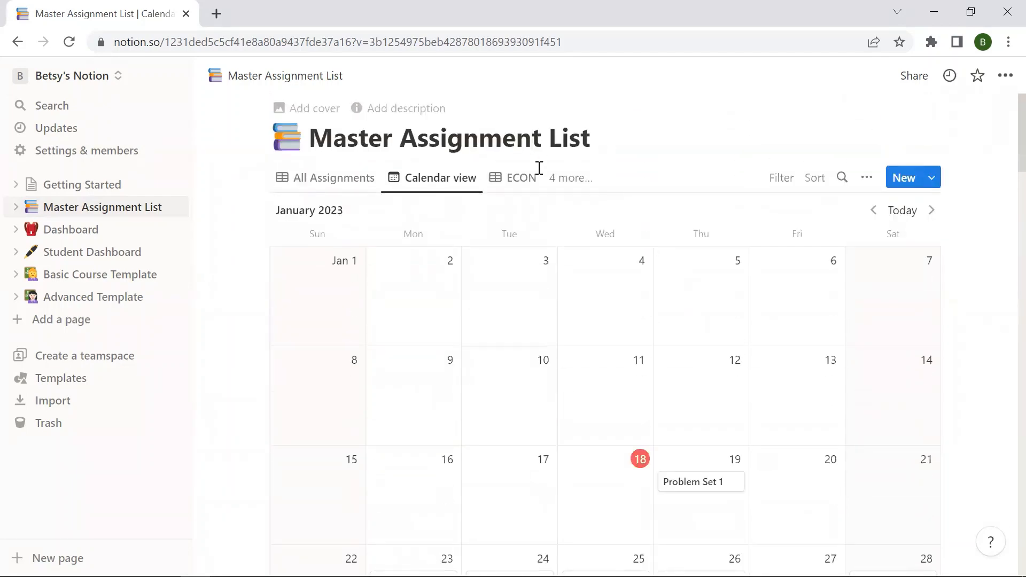
# Step: Examine the ECON and Major Assignments views of the list, and return to the All Assignments view
pyautogui.click(526, 187)
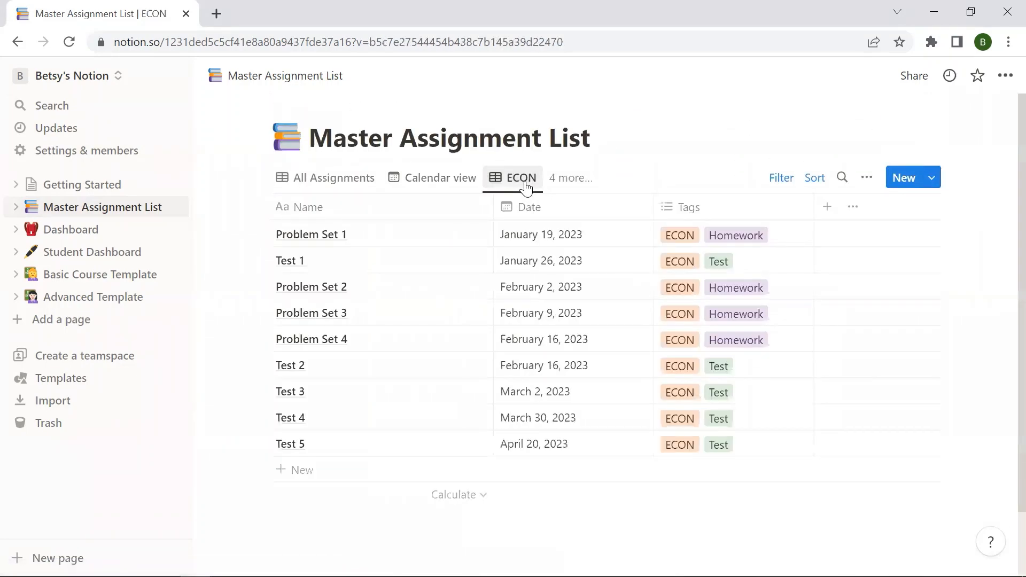
pyautogui.click(564, 182)
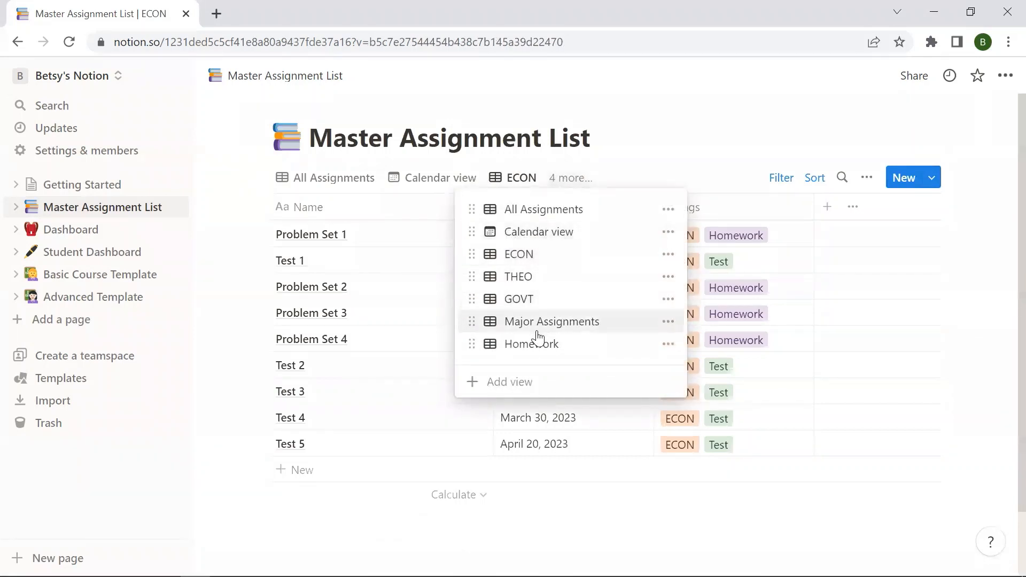
pyautogui.click(539, 321)
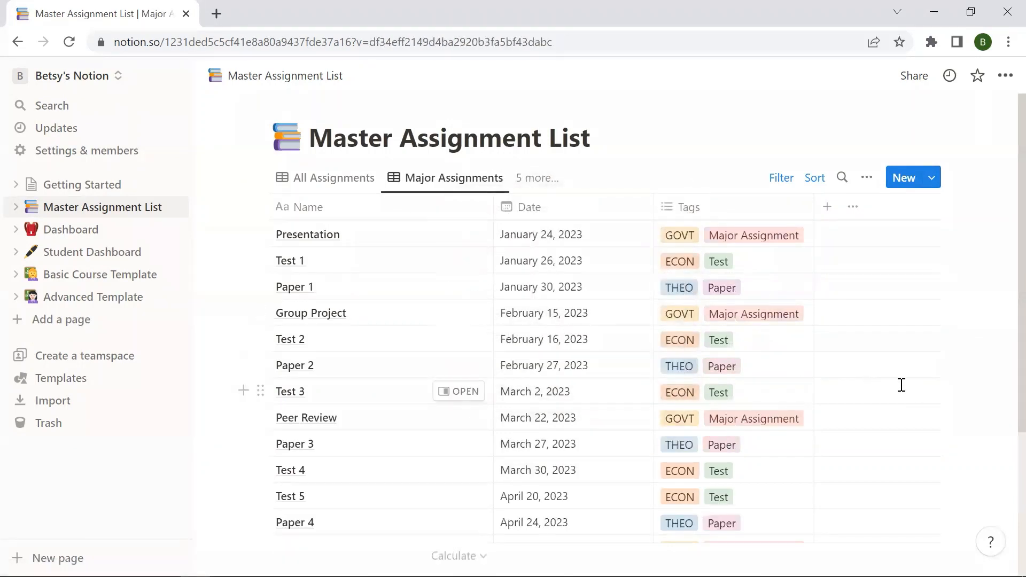
pyautogui.scroll(-3, 901, 385)
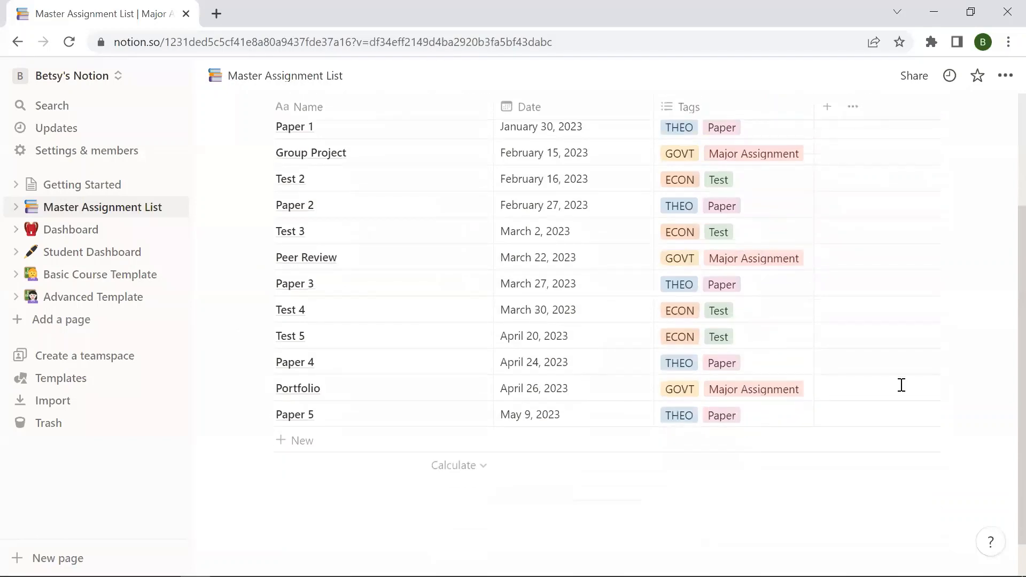
pyautogui.scroll(2, 901, 385)
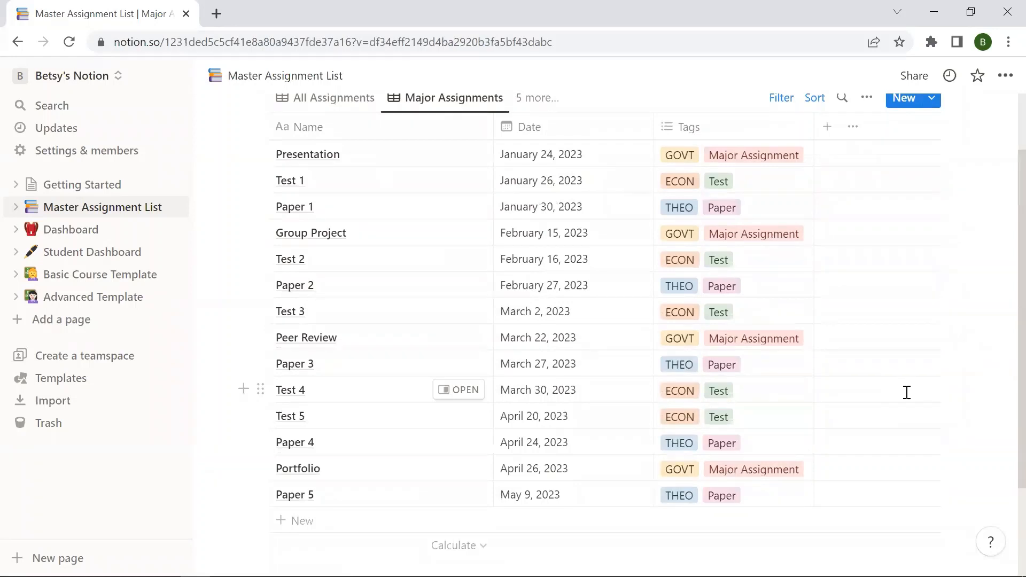
pyautogui.scroll(2, 591, 353)
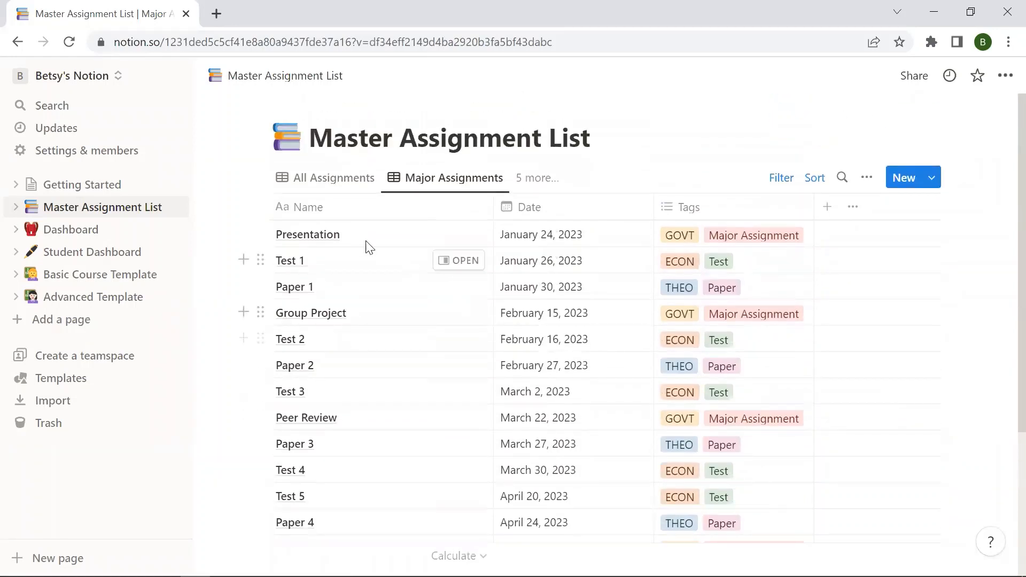
pyautogui.click(330, 183)
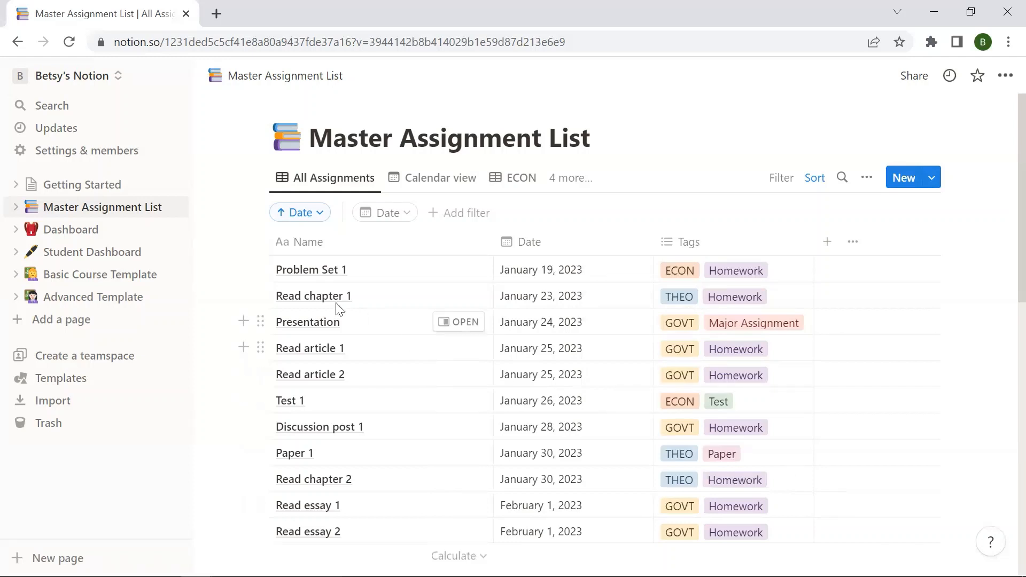
# Step: Add a new page set up as a Calendar with a new database as its data source
pyautogui.click(72, 323)
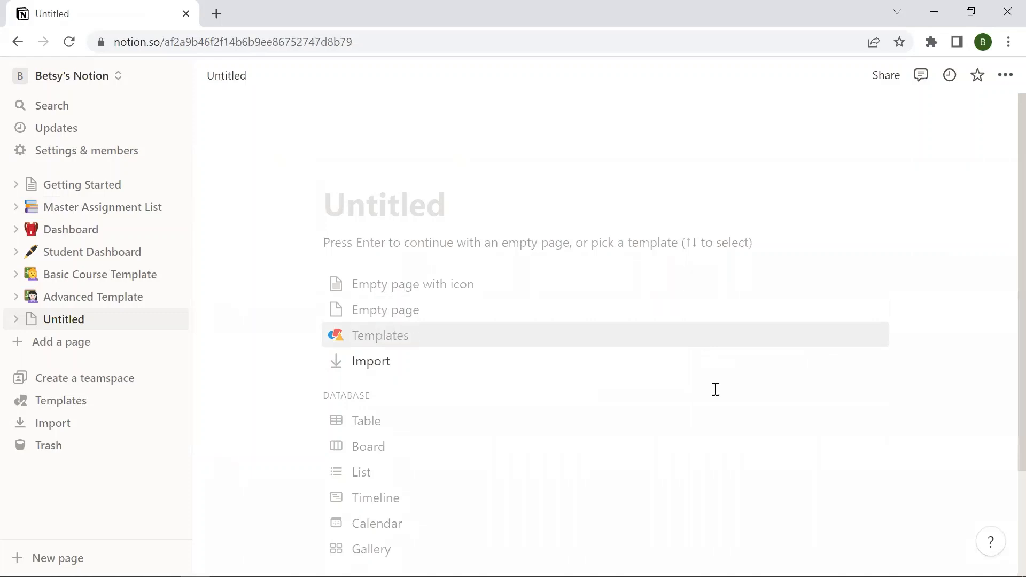
pyautogui.scroll(-3, 715, 389)
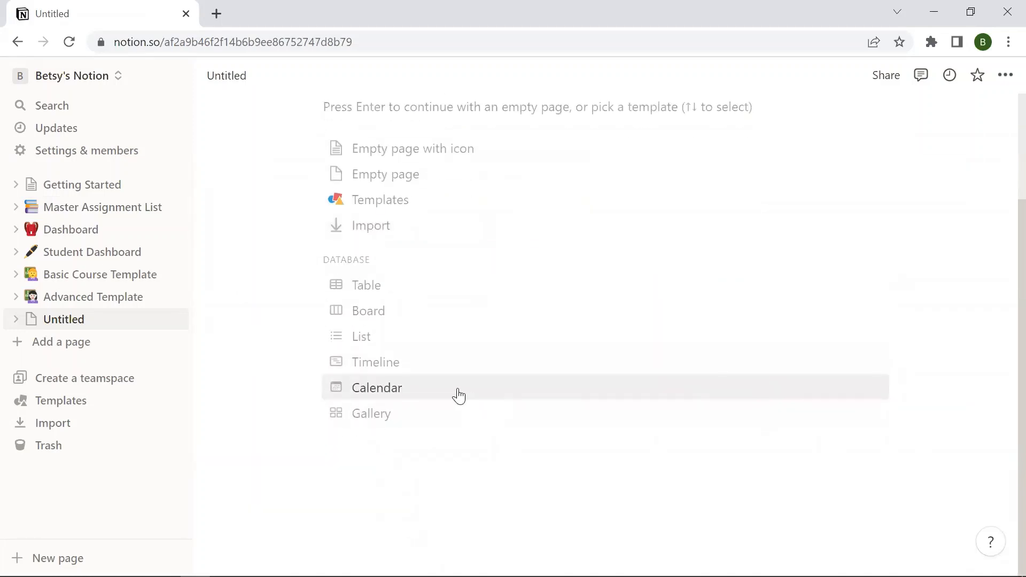
pyautogui.click(363, 391)
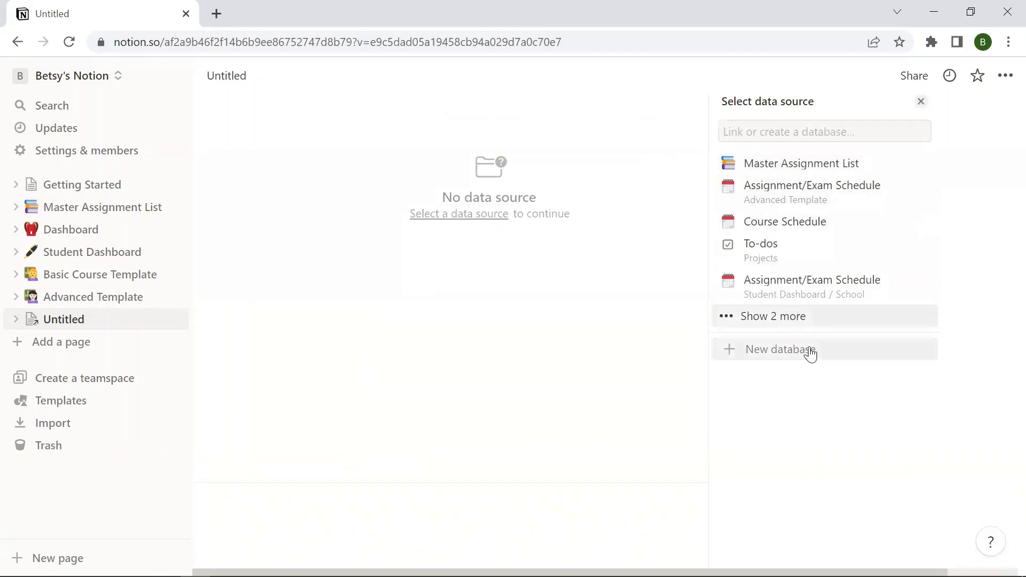
pyautogui.click(778, 358)
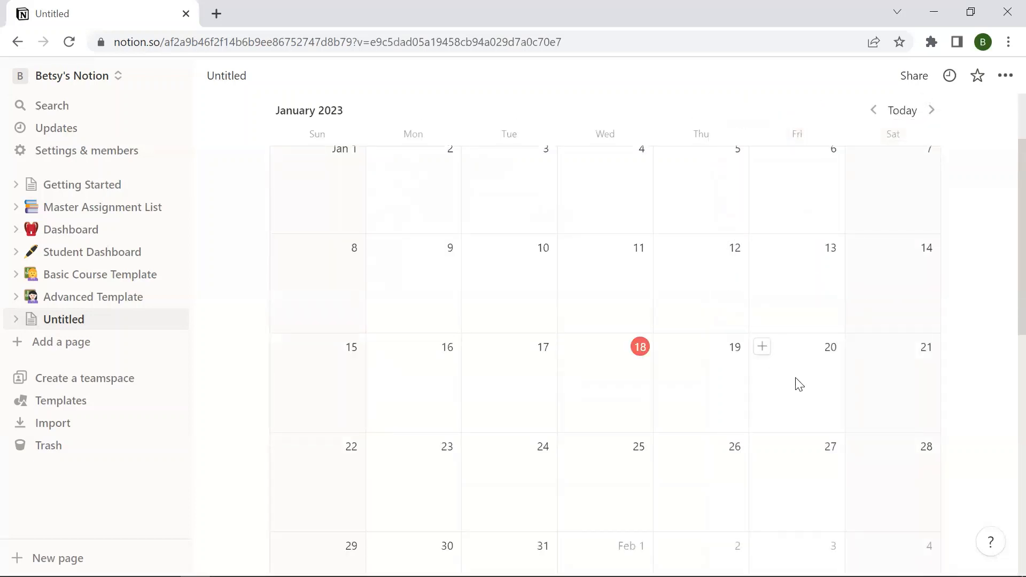
pyautogui.scroll(2, 793, 384)
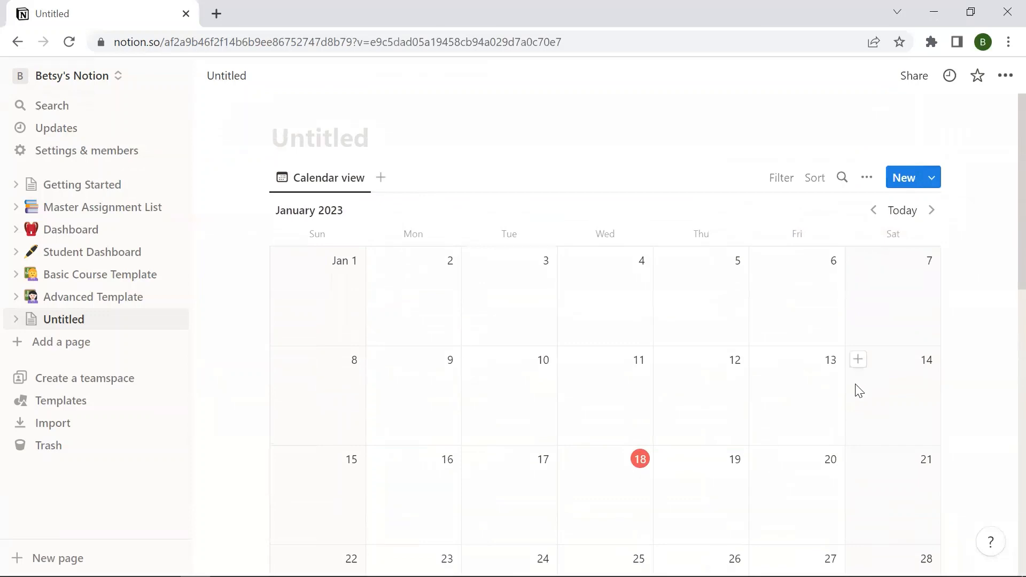
# Step: Title the new calendar page "Ultimate Assignment List" and give it the red-topped calendar emoji as its icon
pyautogui.click(335, 139)
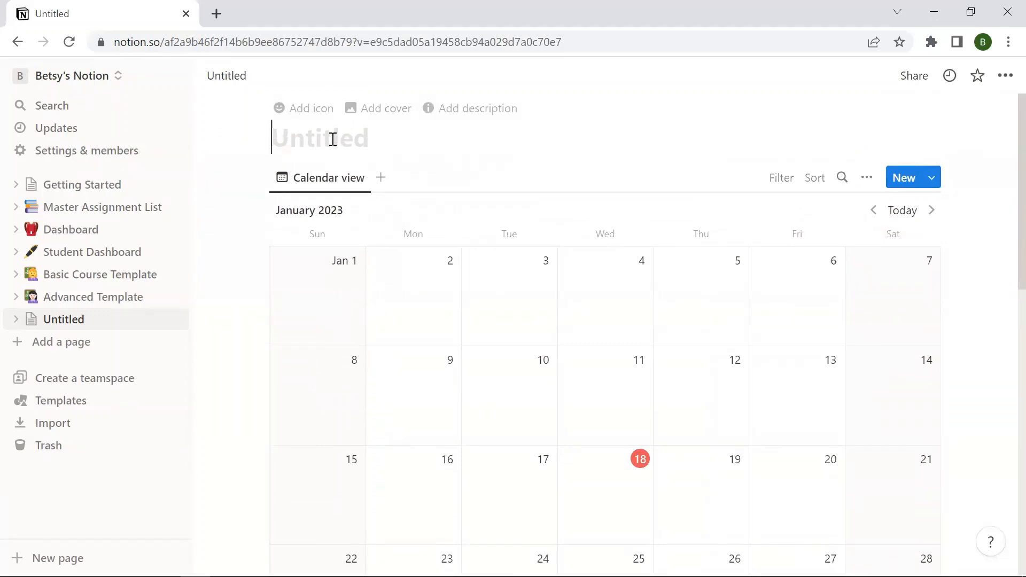
pyautogui.write('Ultimt')
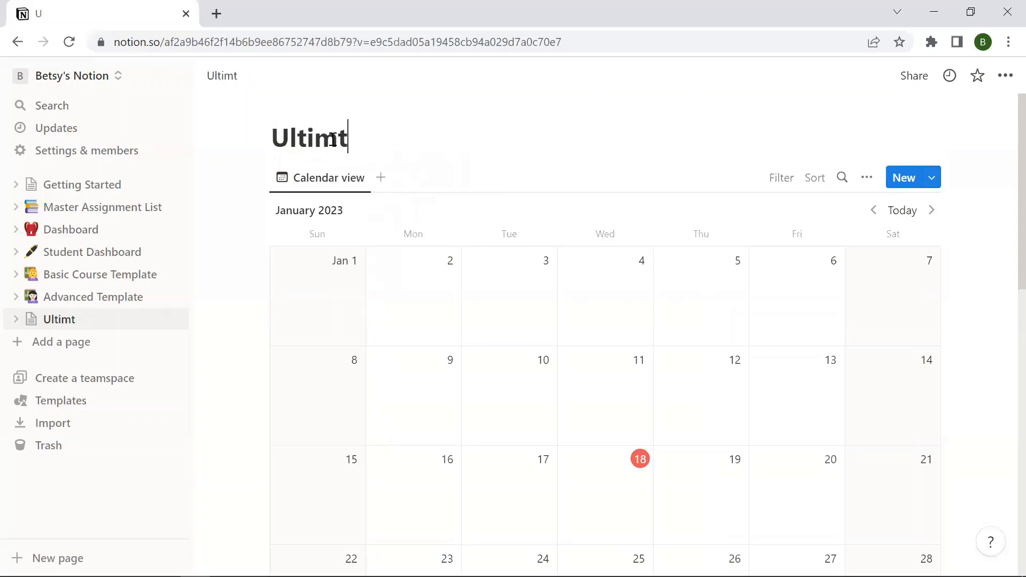
pyautogui.press('BackSpace')
pyautogui.write('ate ')
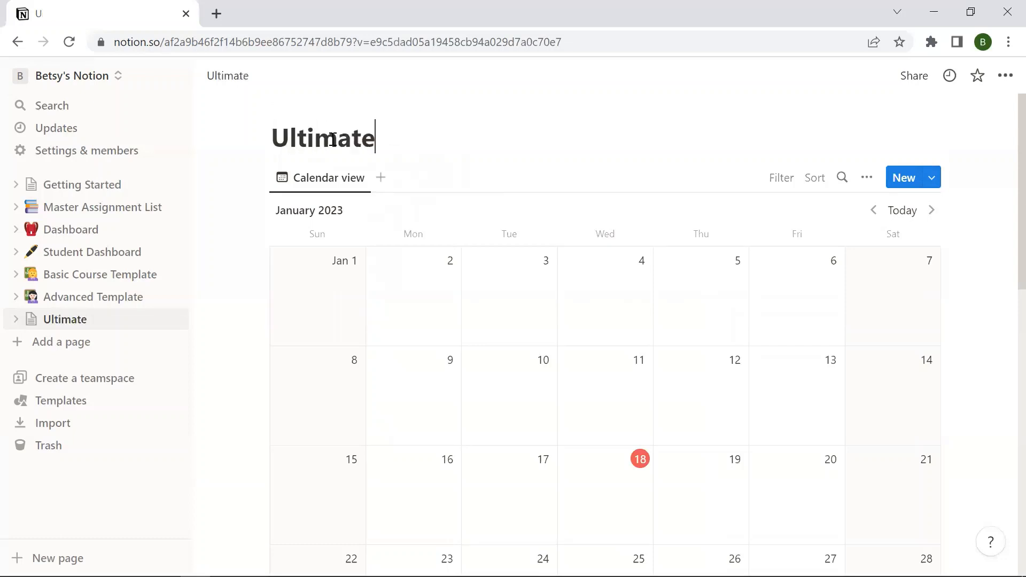
pyautogui.write('Assi')
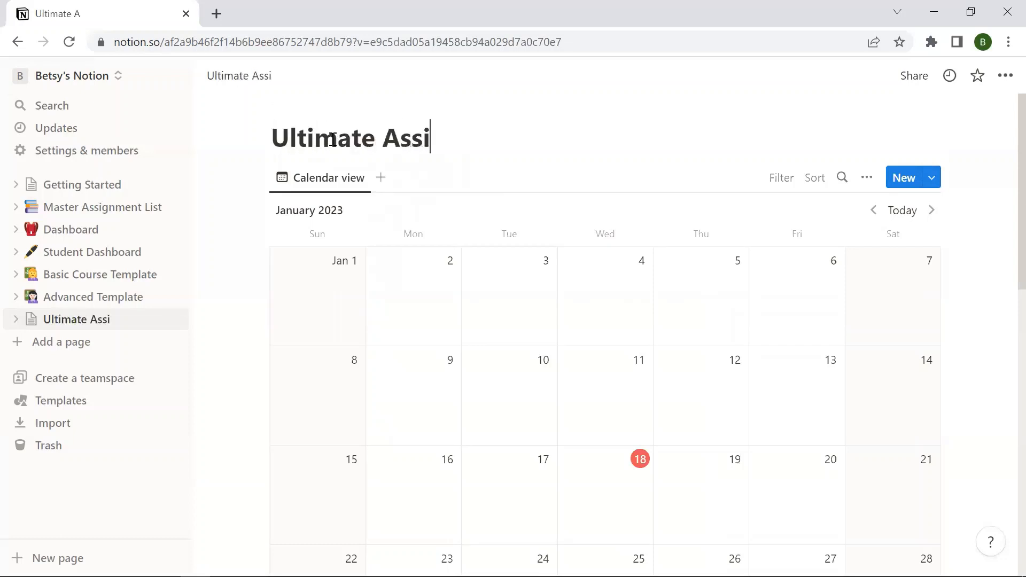
pyautogui.write('gnment List')
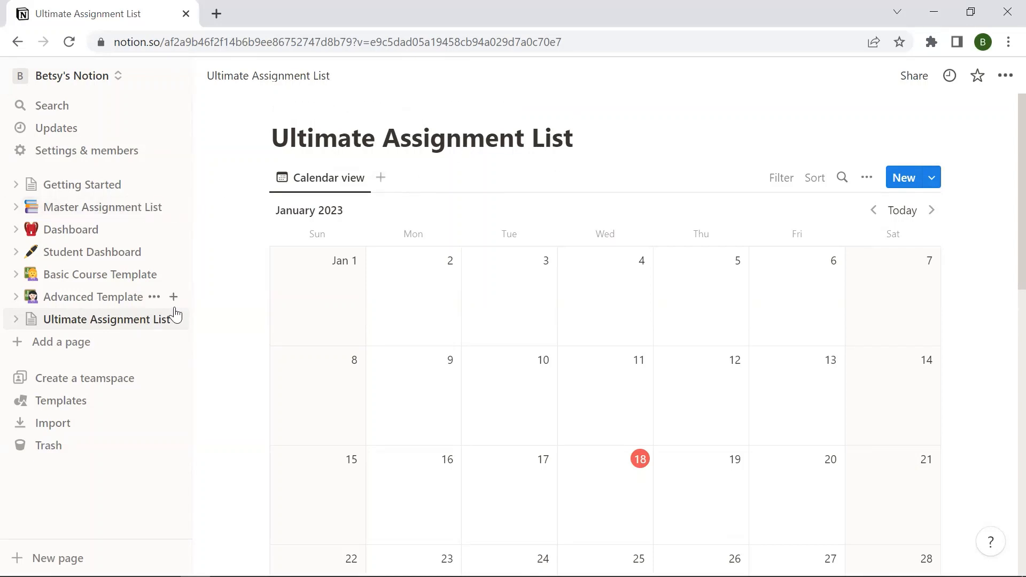
pyautogui.click(31, 319)
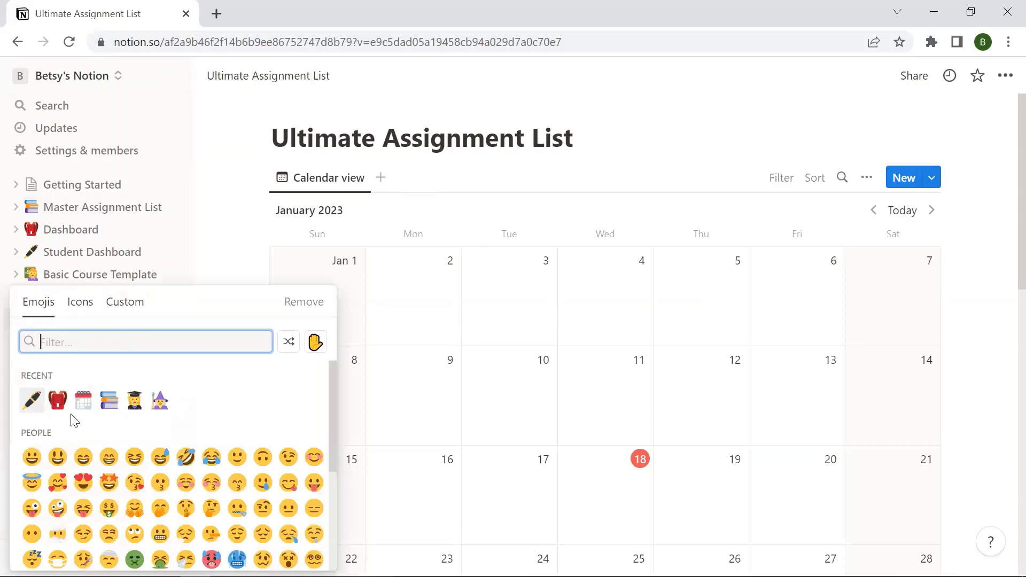
pyautogui.click(84, 401)
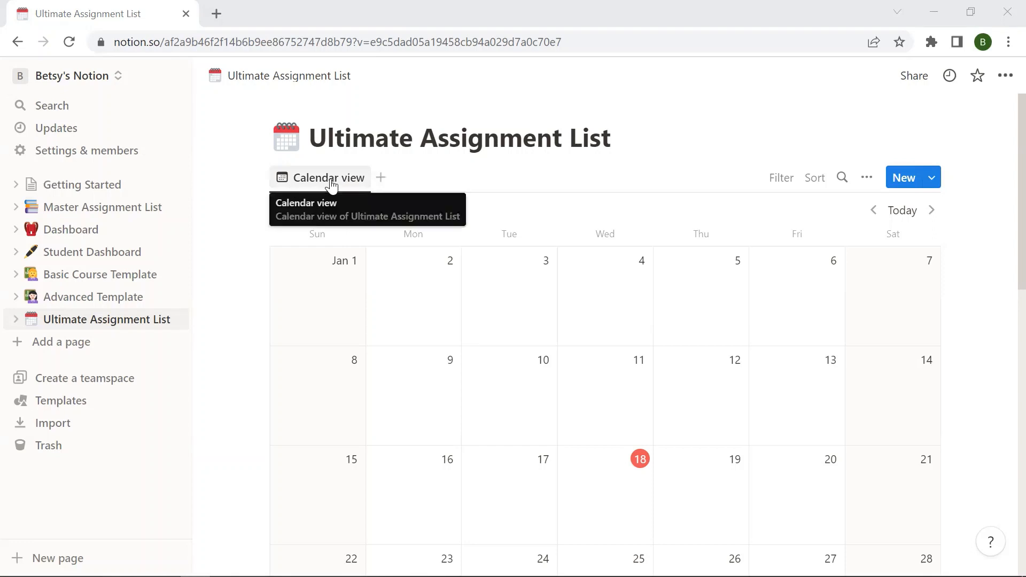
# Step: Add a Table view named "All Assignments" to the Ultimate Assignment List database
pyautogui.click(381, 178)
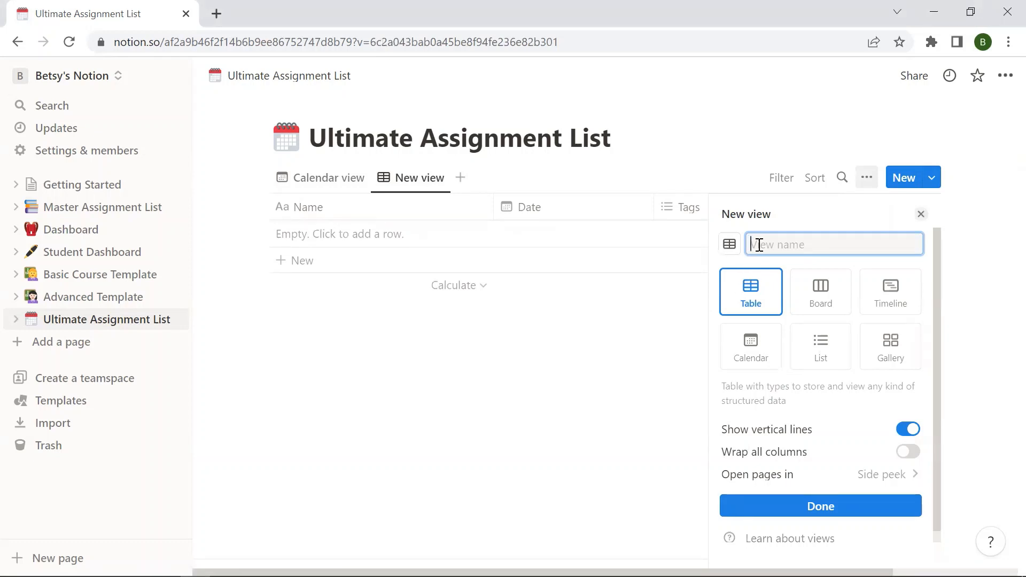
pyautogui.write('All Assignments')
pyautogui.click(831, 512)
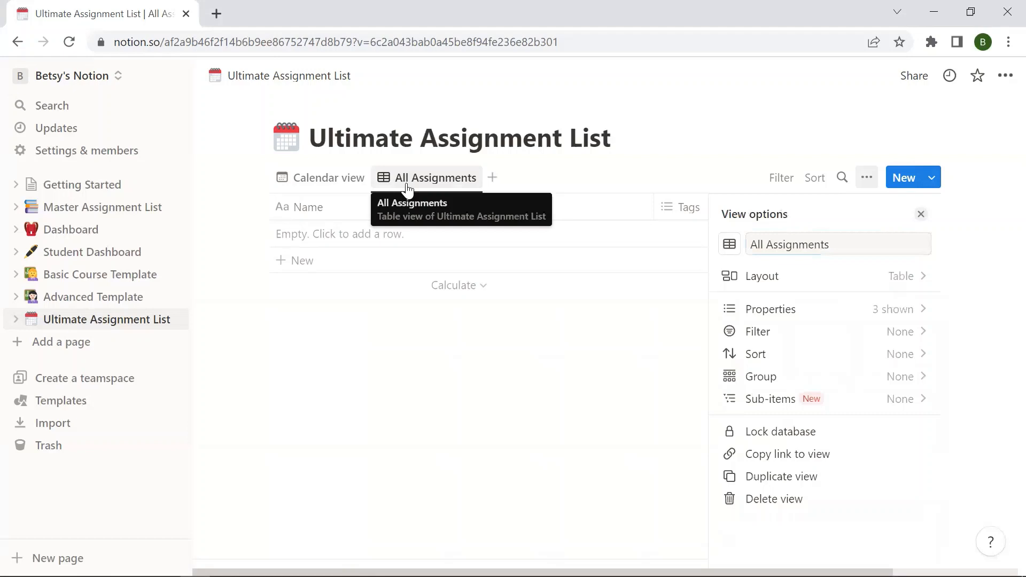
pyautogui.click(920, 214)
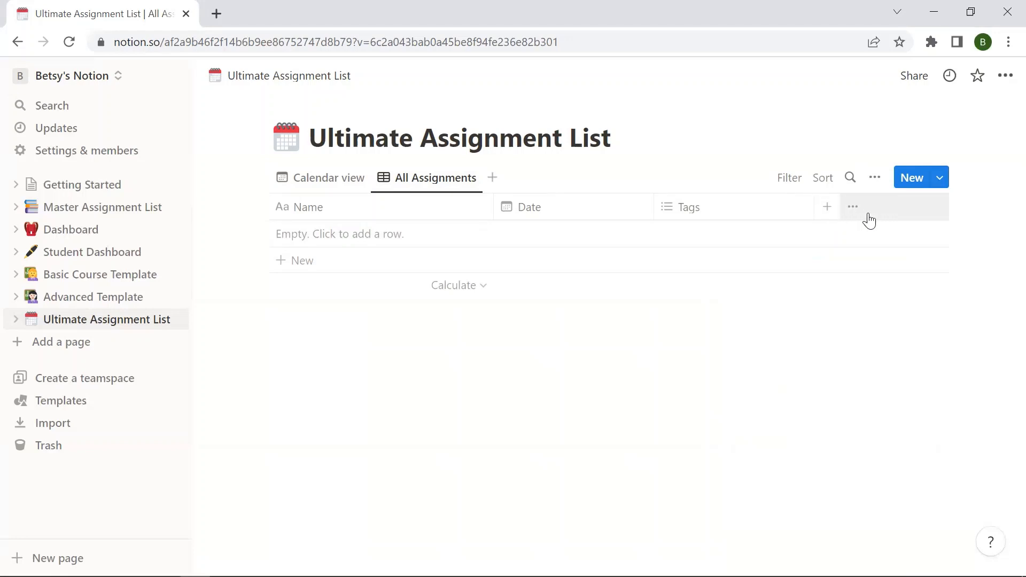
# Step: Add a Status property to the All Assignments table, keeping its default name and options
pyautogui.click(832, 210)
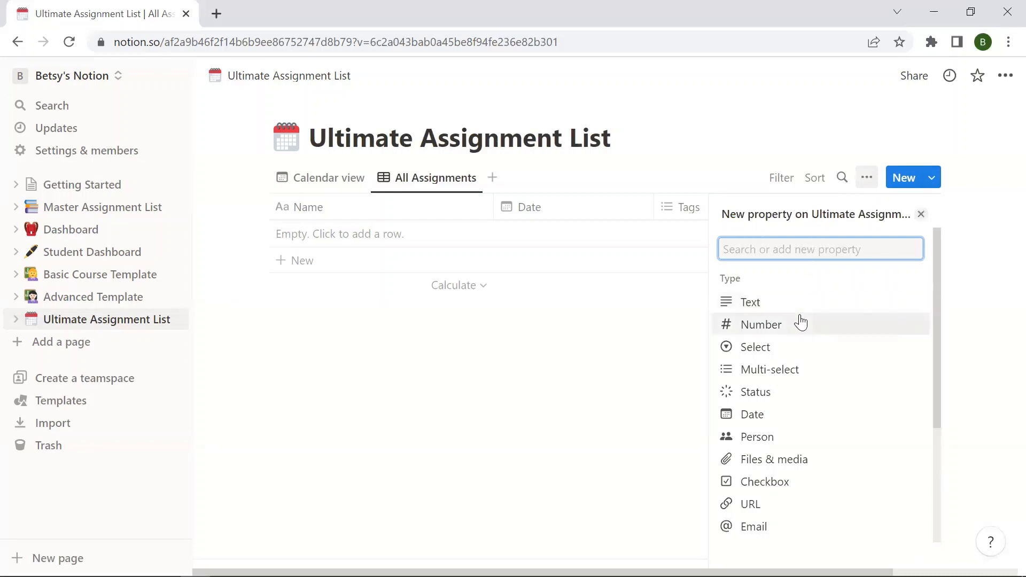
pyautogui.click(760, 396)
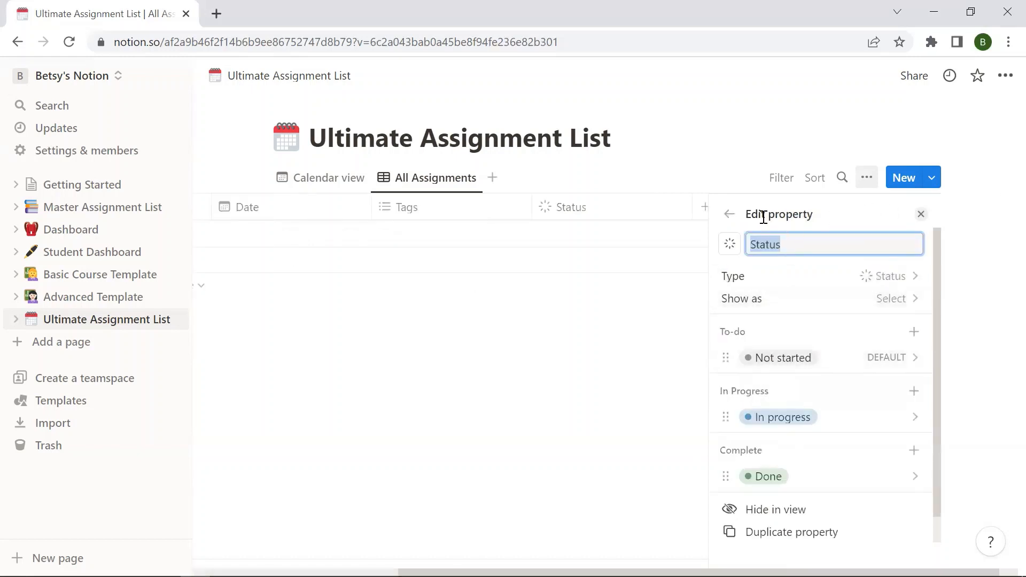
pyautogui.click(921, 214)
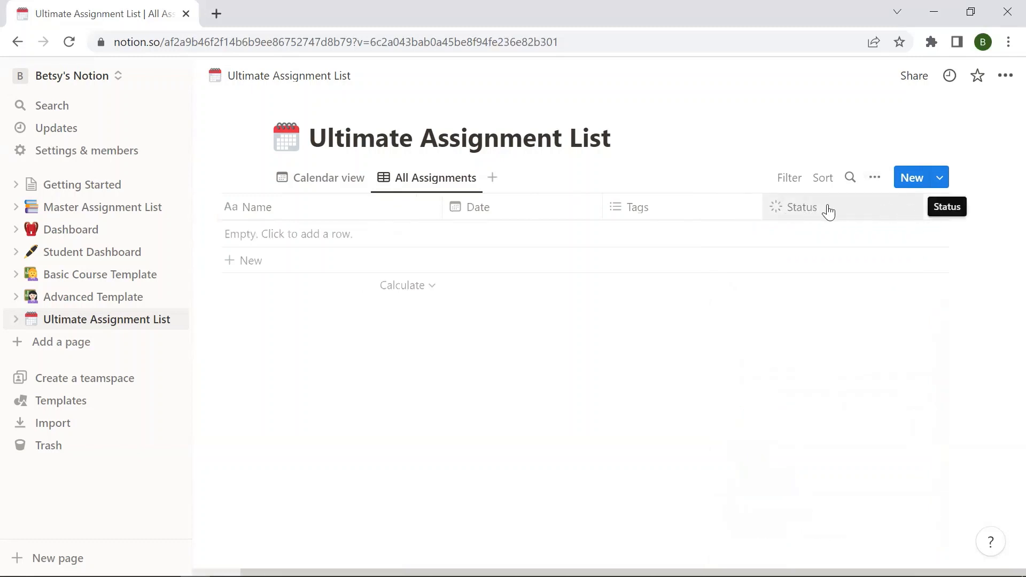
# Step: Add a first row to the All Assignments table and view the available options of its Status cell
pyautogui.click(839, 240)
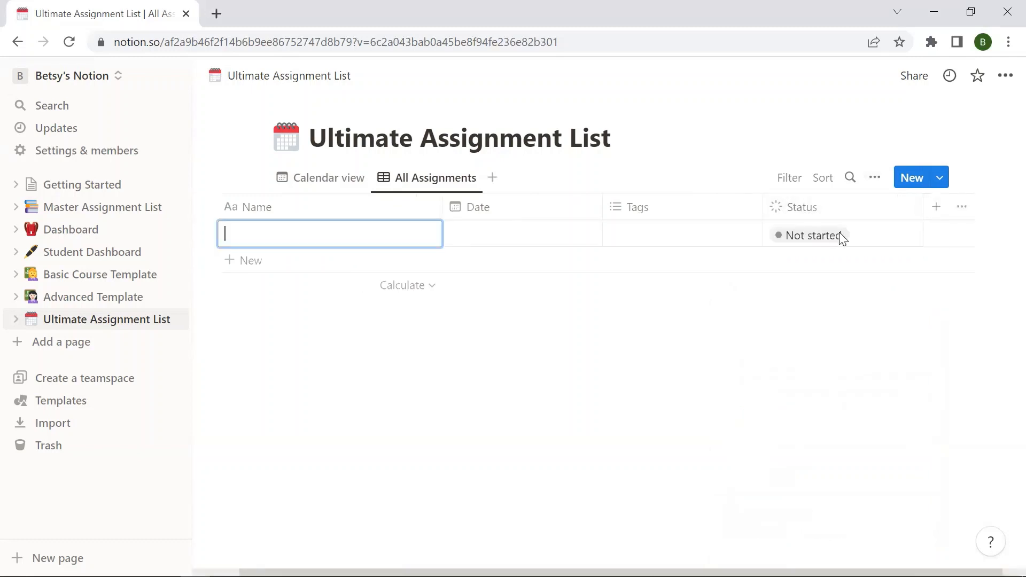
pyautogui.press('Escape')
pyautogui.click(787, 231)
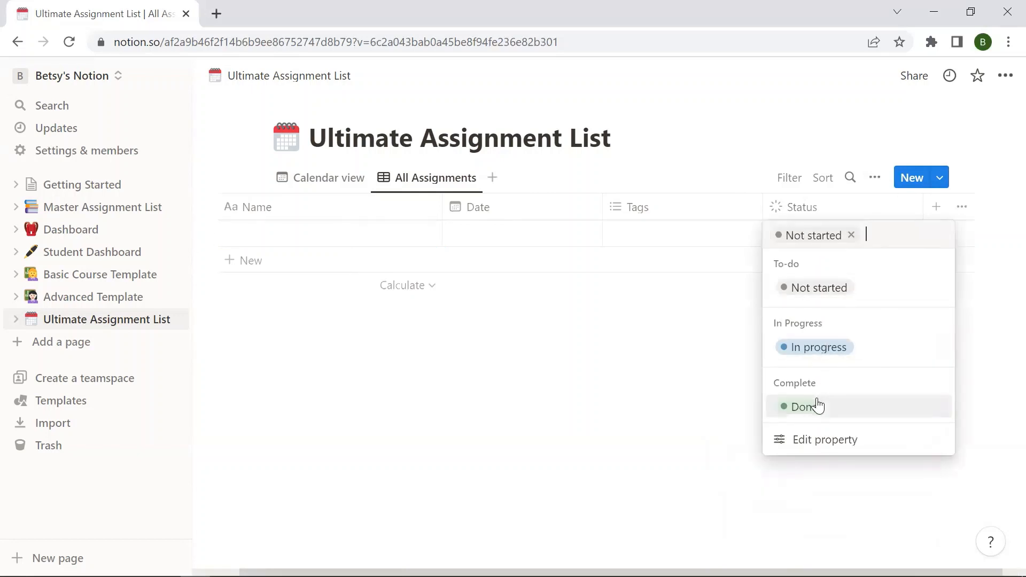
pyautogui.click(713, 324)
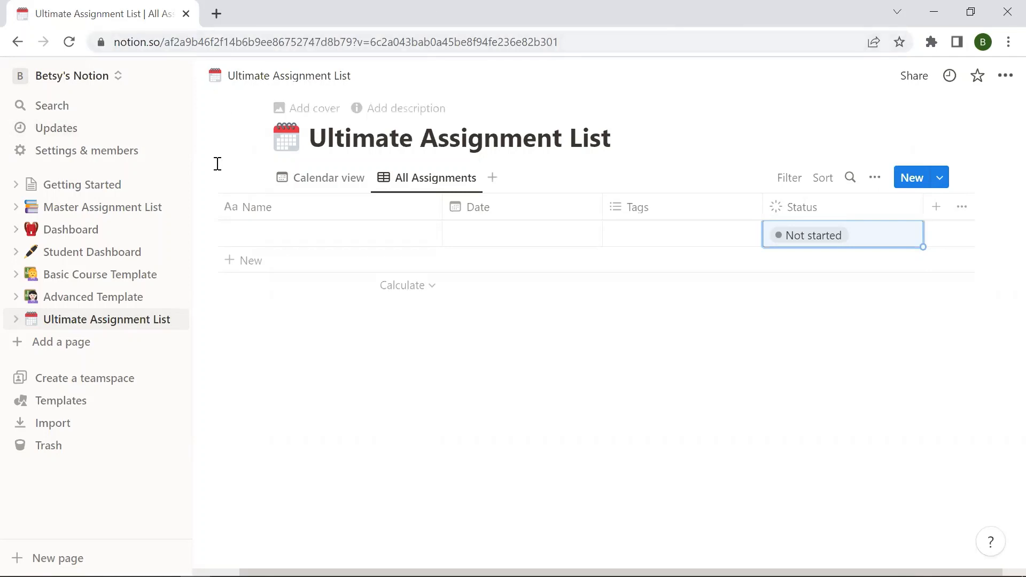
# Step: Name the first assignment "Test 1" and set its date to February 6, 2023
pyautogui.click(252, 237)
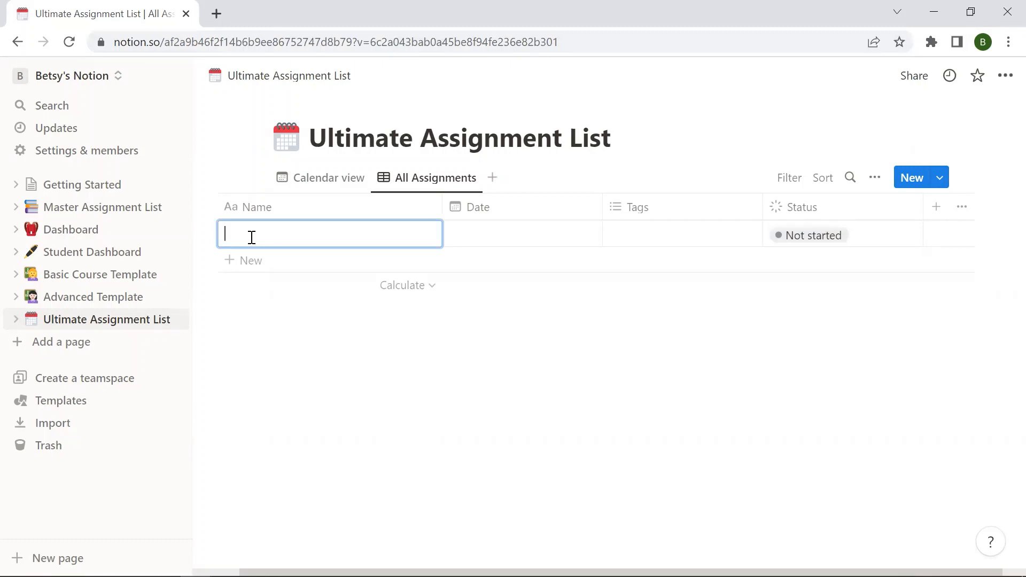
pyautogui.write('Test 1')
pyautogui.click(491, 242)
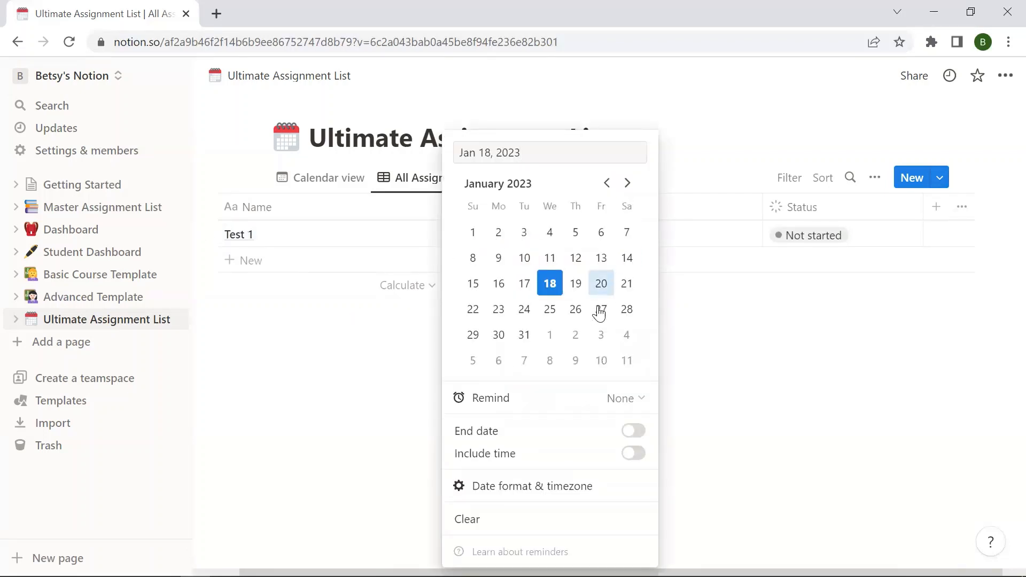
pyautogui.click(503, 367)
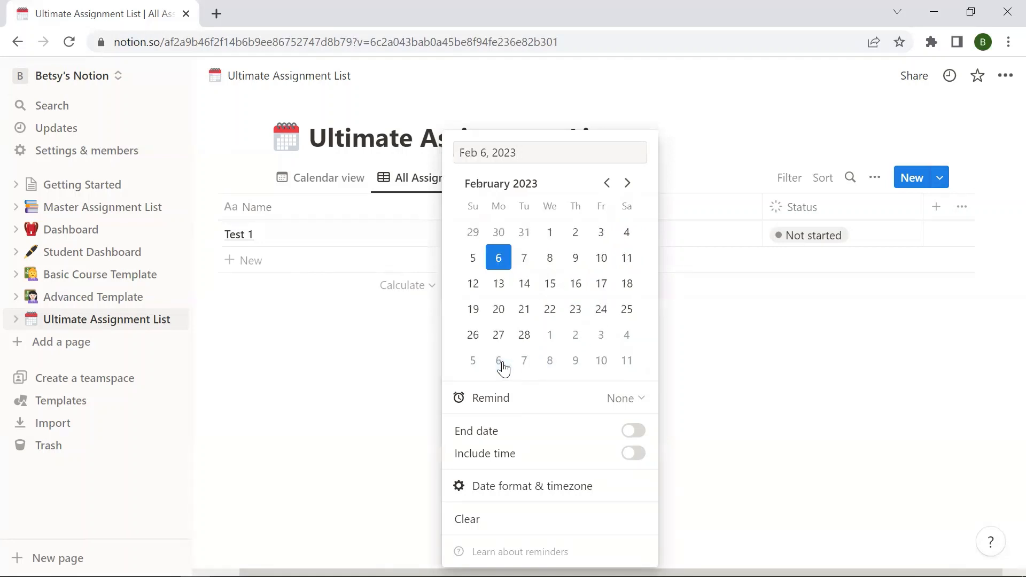
pyautogui.click(732, 320)
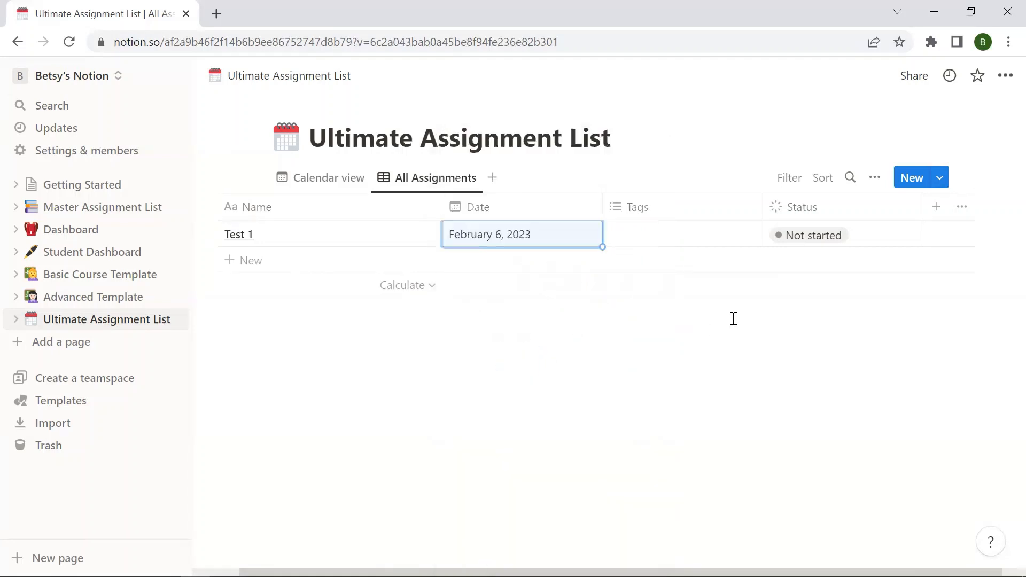
# Step: Create the tags "CALC" and "Test" and assign both to the Test 1 row
pyautogui.click(646, 242)
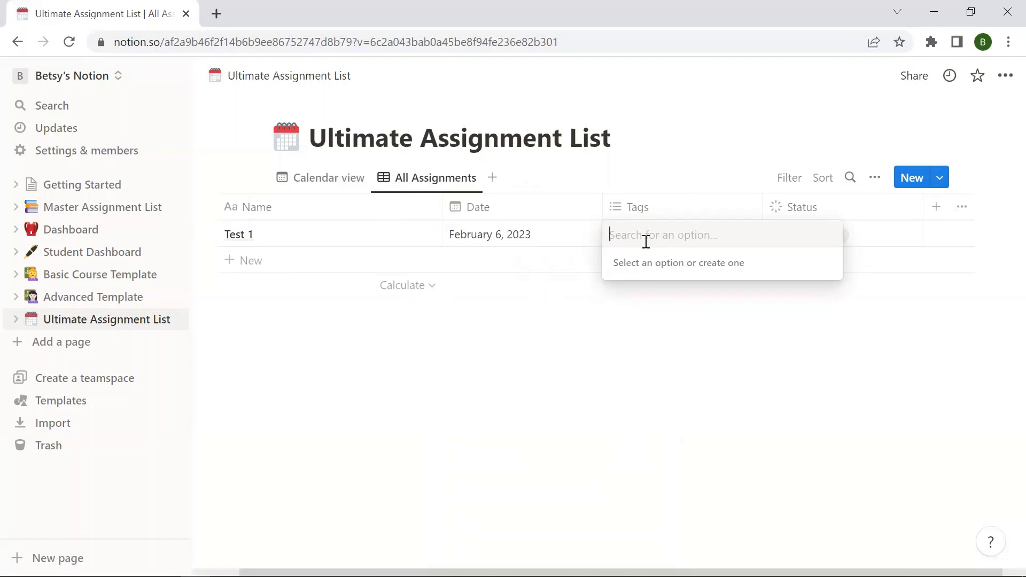
pyautogui.write('CALC')
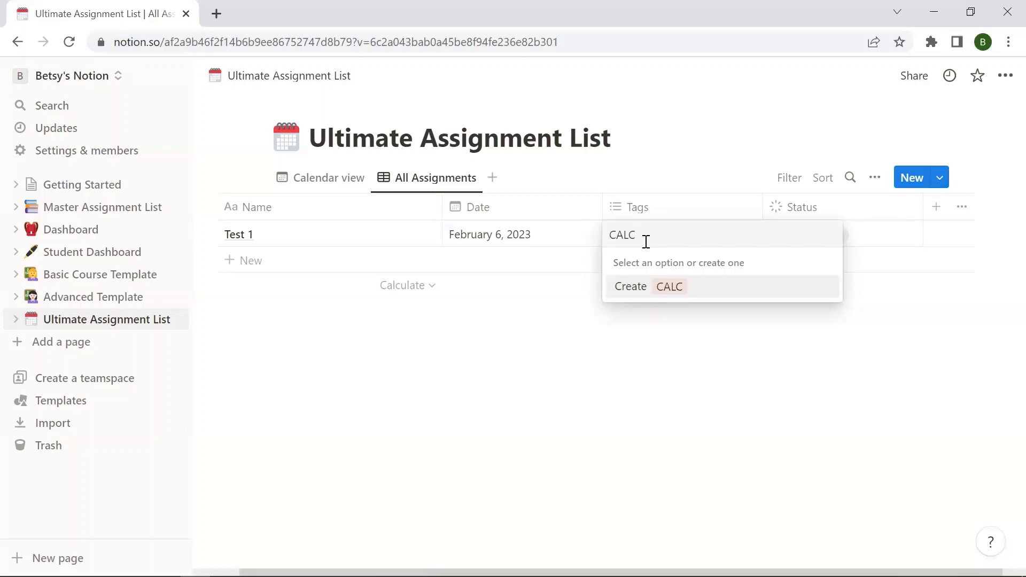
pyautogui.press('Return')
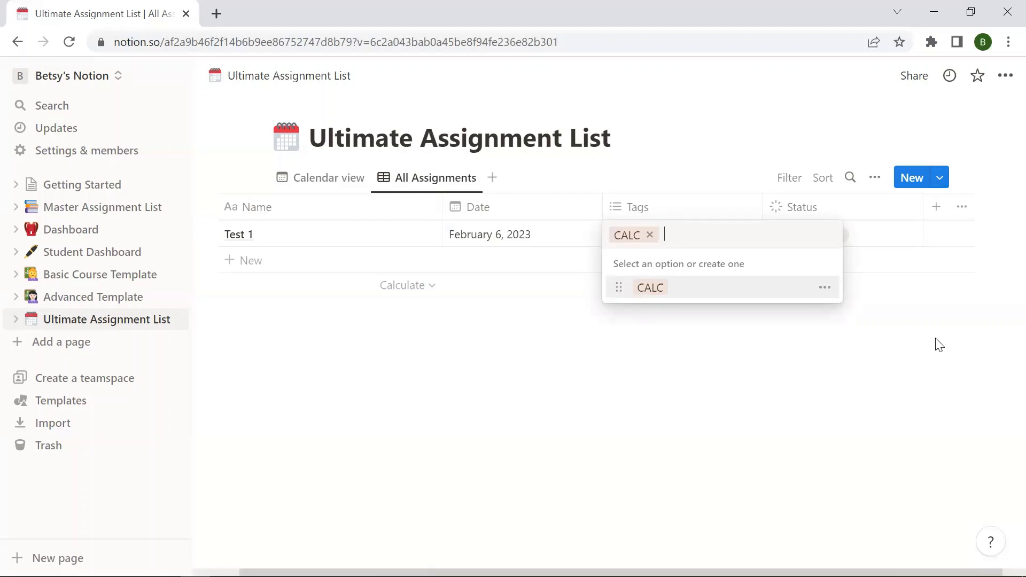
pyautogui.write('Test')
pyautogui.press('Return')
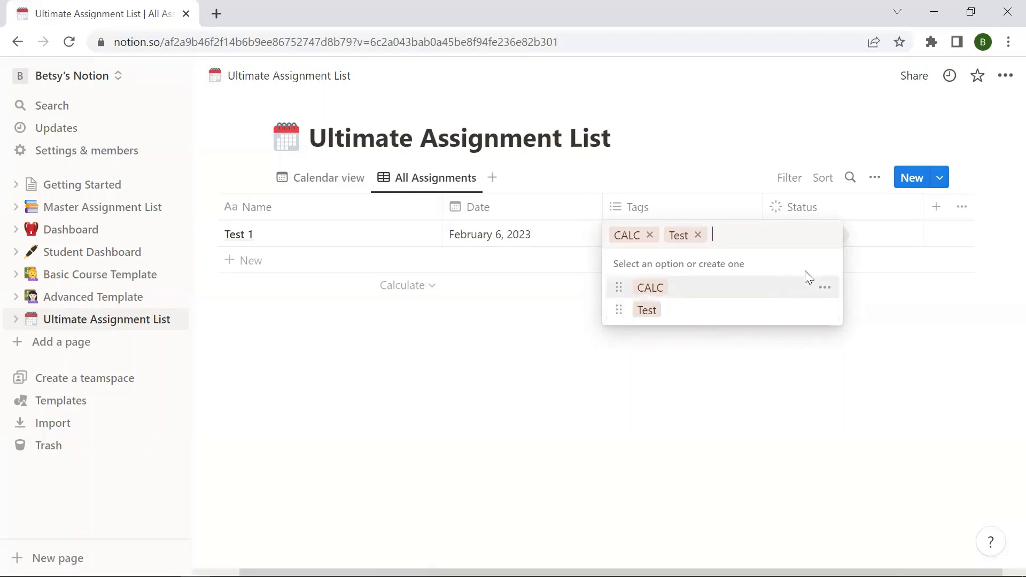
# Step: Change the colour of the CALC tag to Blue and the Test tag to Red
pyautogui.click(824, 290)
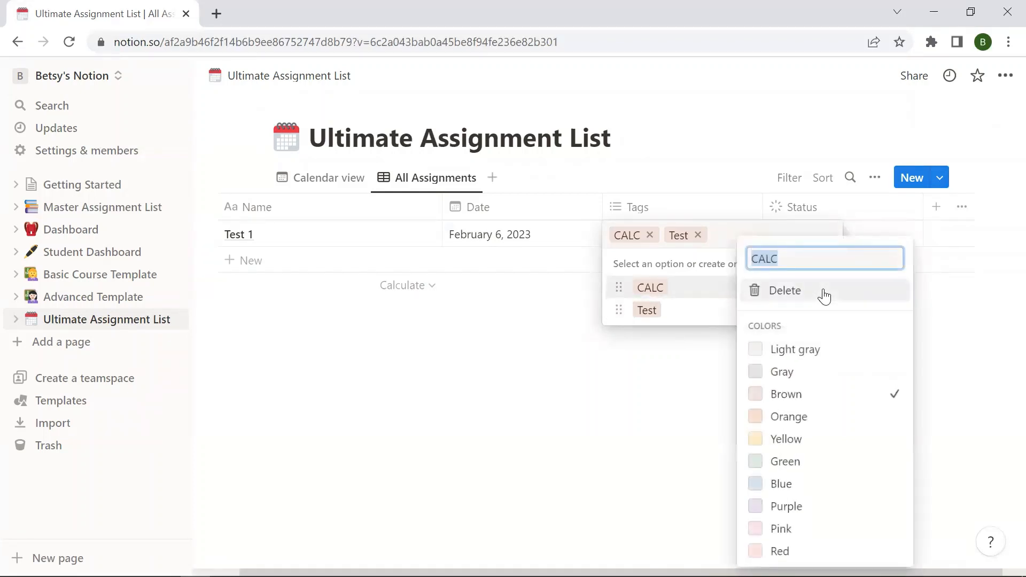
pyautogui.click(832, 486)
pyautogui.click(664, 354)
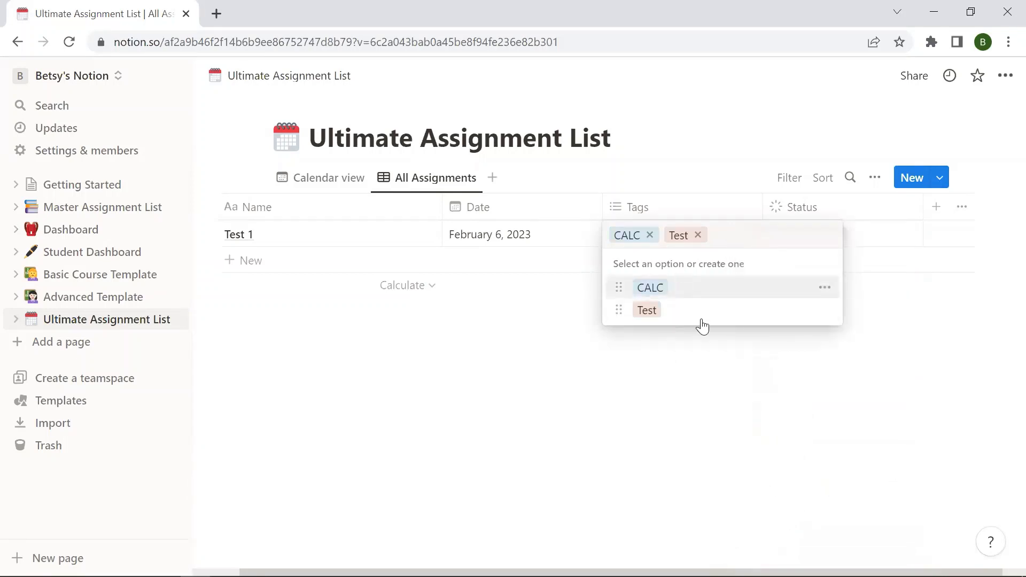
pyautogui.click(824, 310)
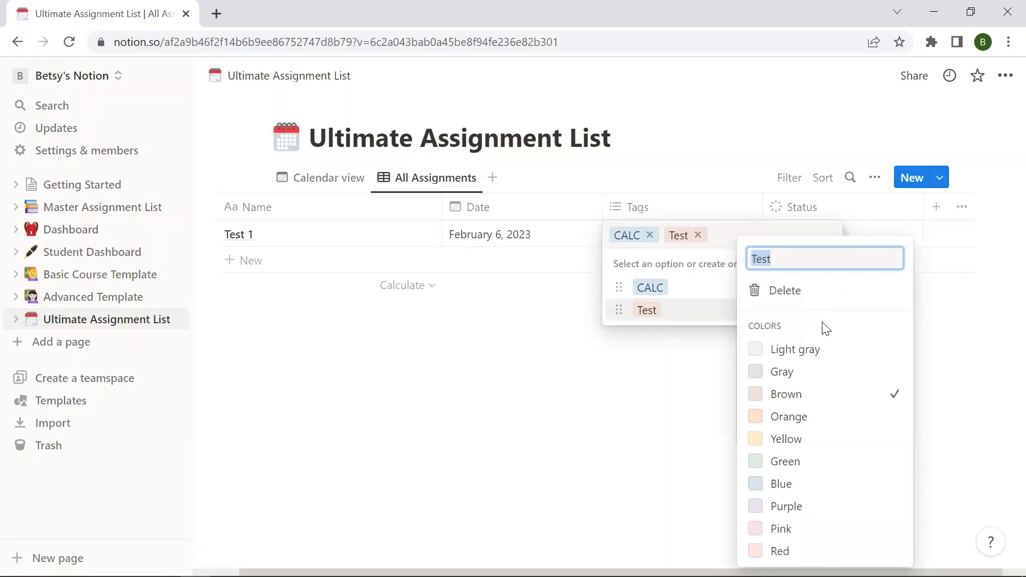
pyautogui.click(789, 551)
pyautogui.click(664, 459)
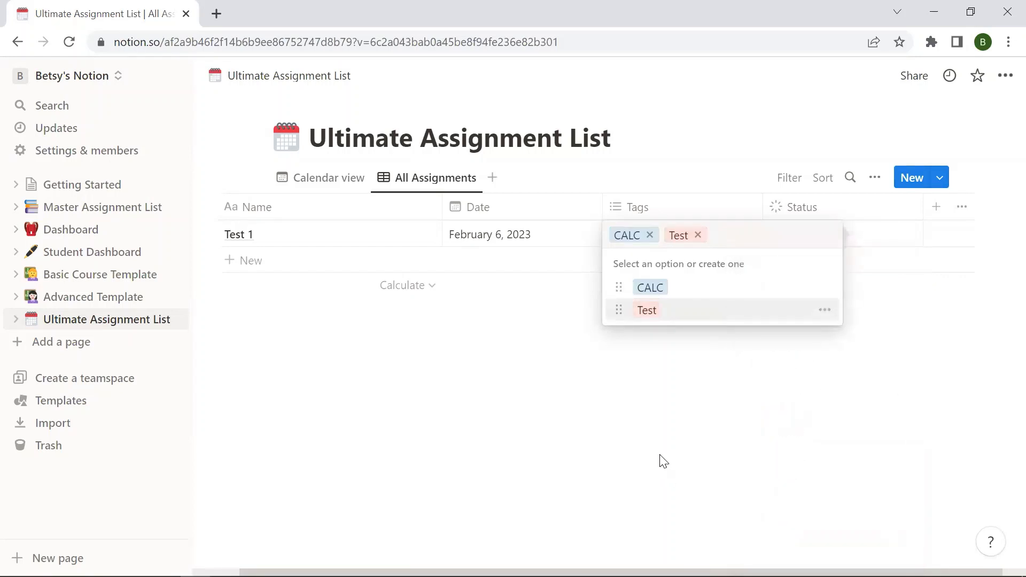
pyautogui.press('Escape')
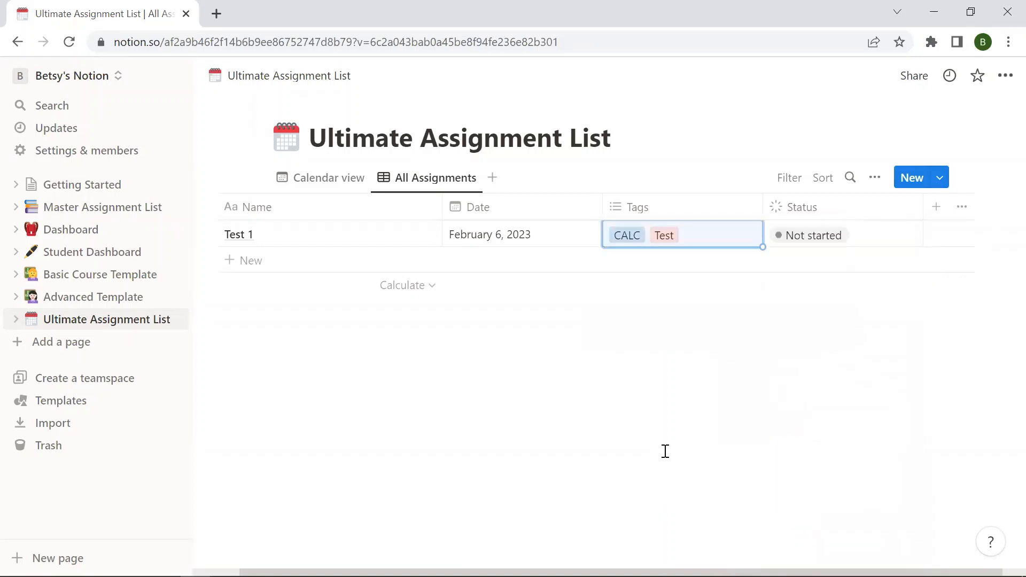
# Step: Add an assignment named "Test 2" and set its date to March 13, 2023
pyautogui.click(237, 261)
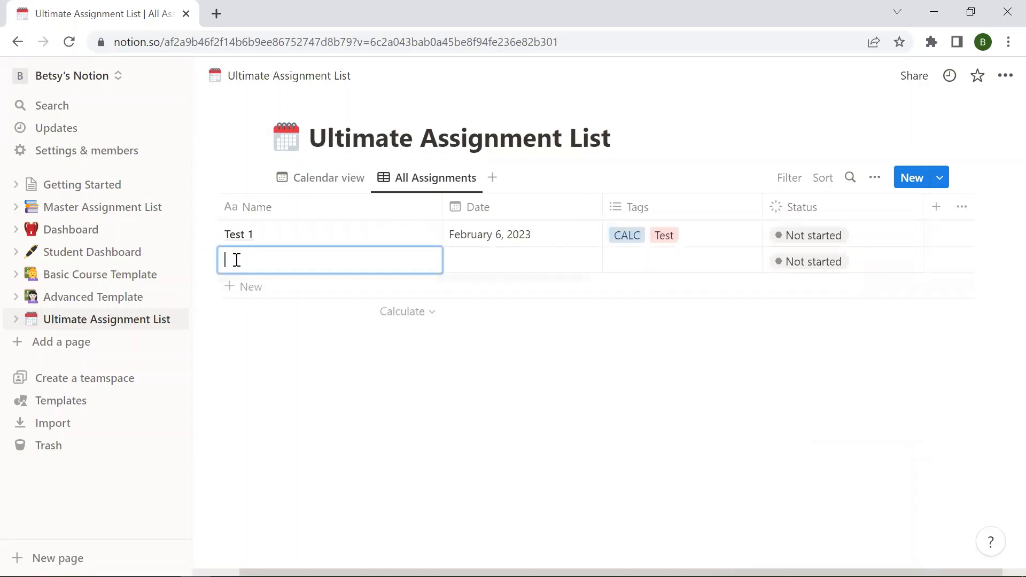
pyautogui.write('Test 2')
pyautogui.click(490, 267)
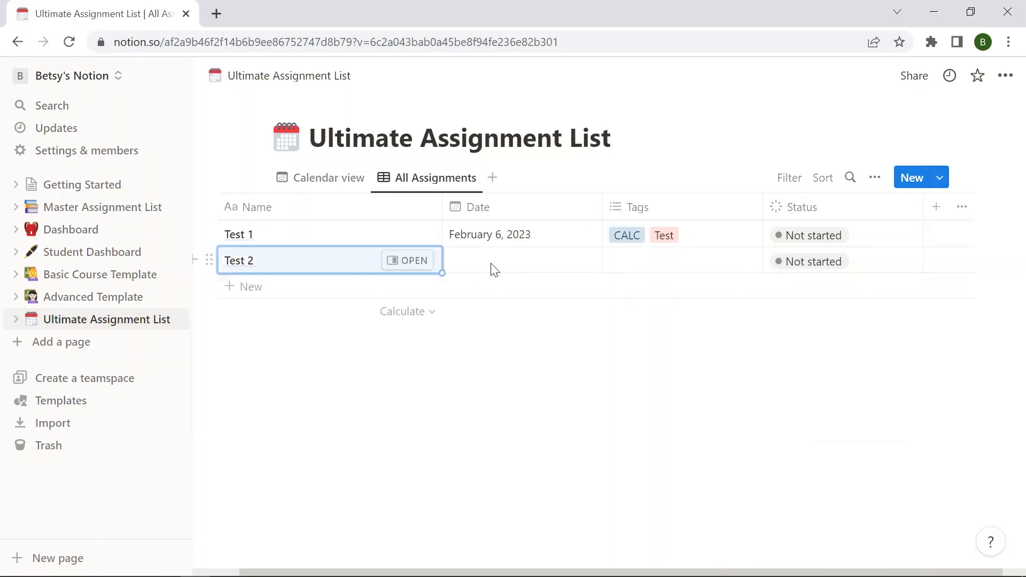
pyautogui.click(628, 184)
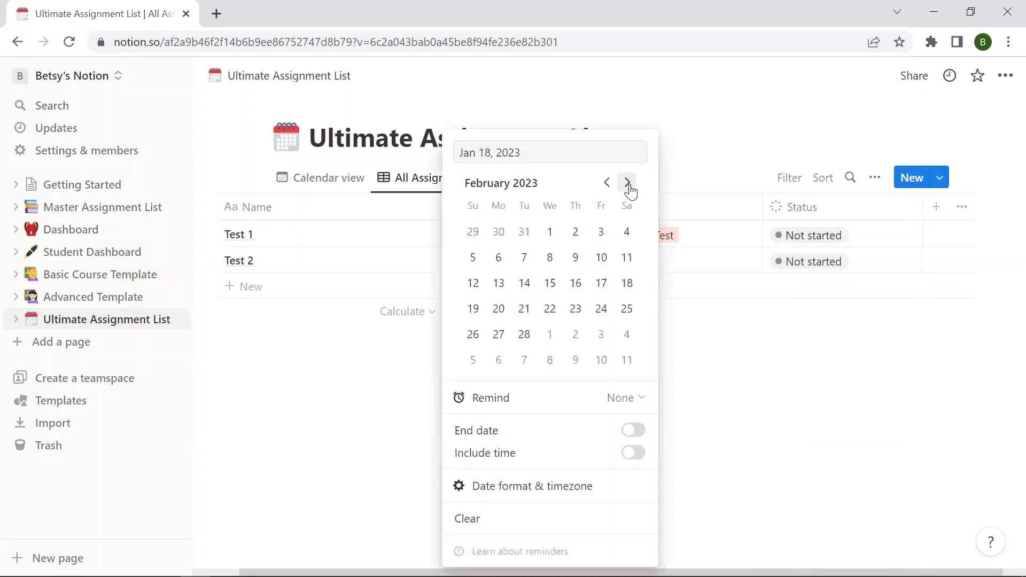
pyautogui.click(628, 183)
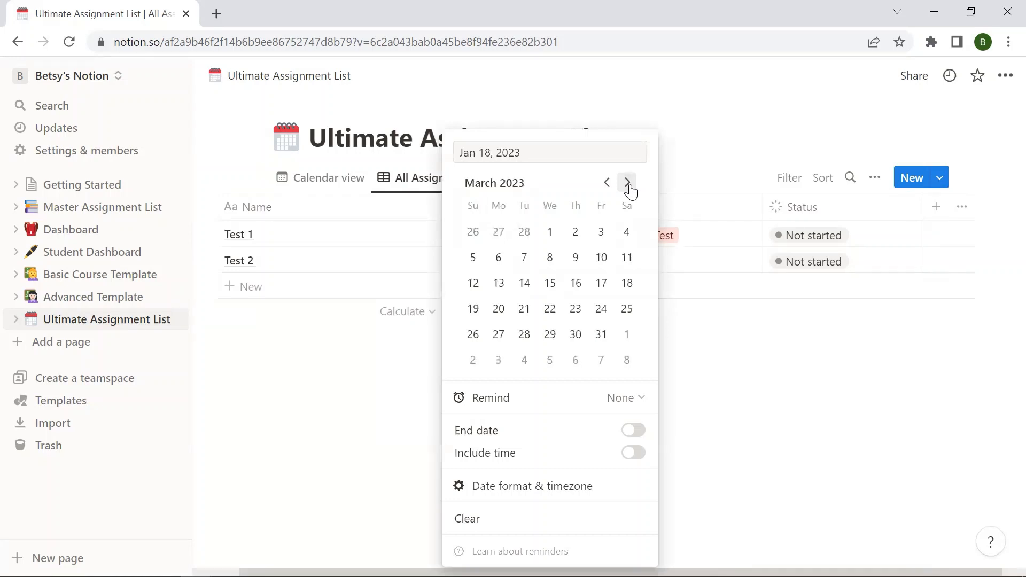
pyautogui.click(505, 291)
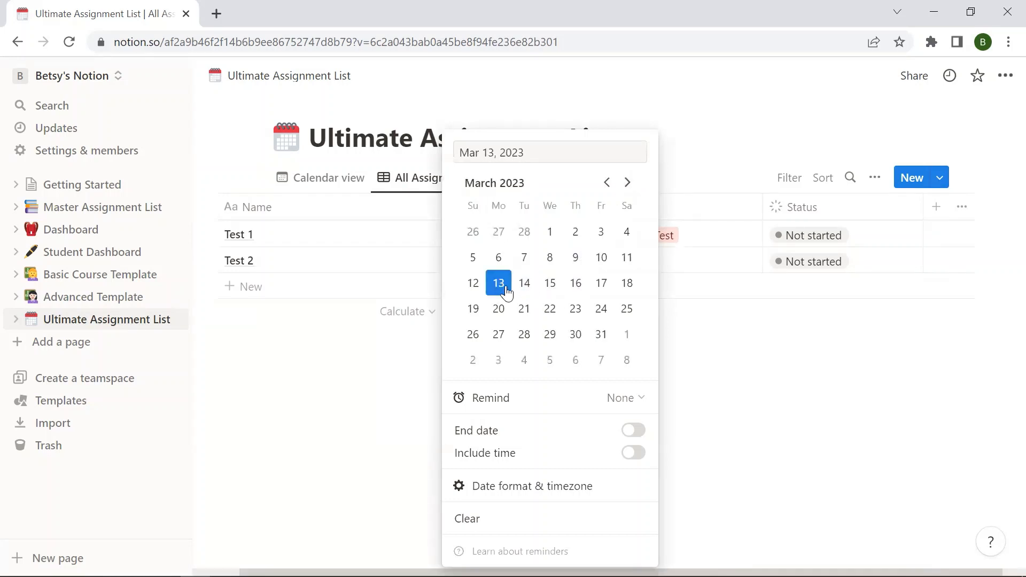
pyautogui.click(282, 354)
# Step: Add an assignment named "Test 3" and set its date to April 24, 2023
pyautogui.click(264, 288)
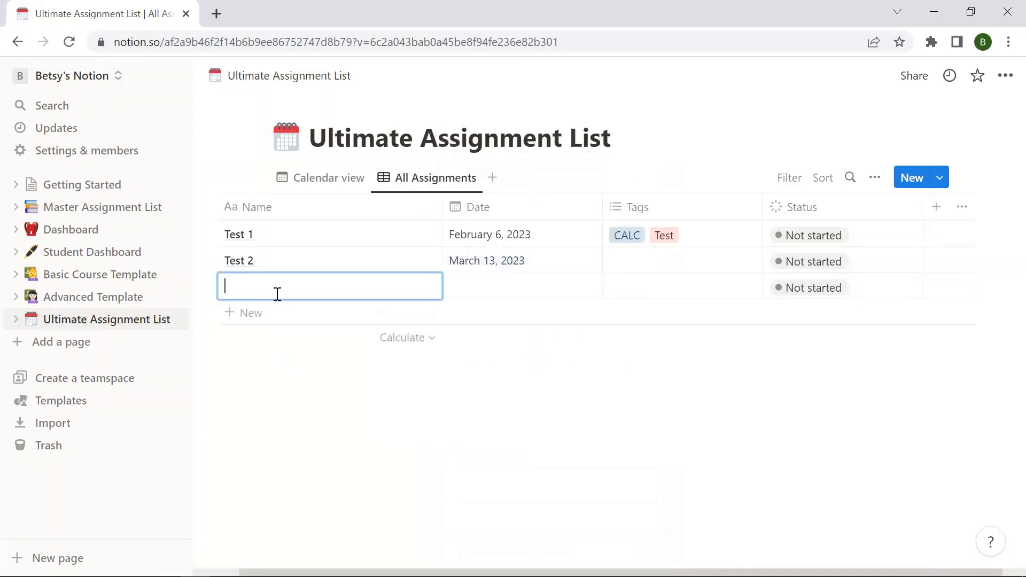
pyautogui.write('Test 3')
pyautogui.press('Escape')
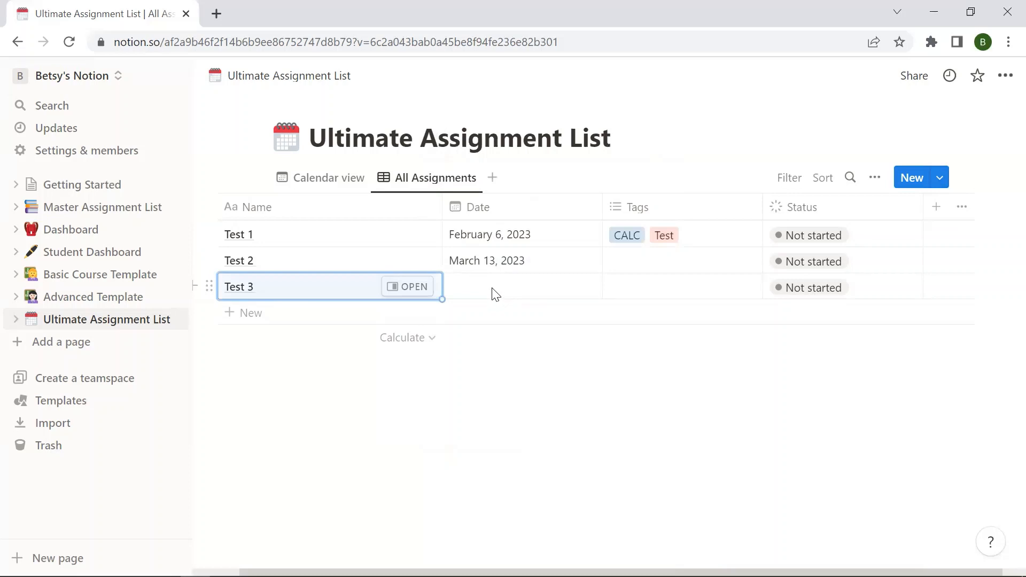
pyautogui.click(495, 294)
pyautogui.click(627, 182)
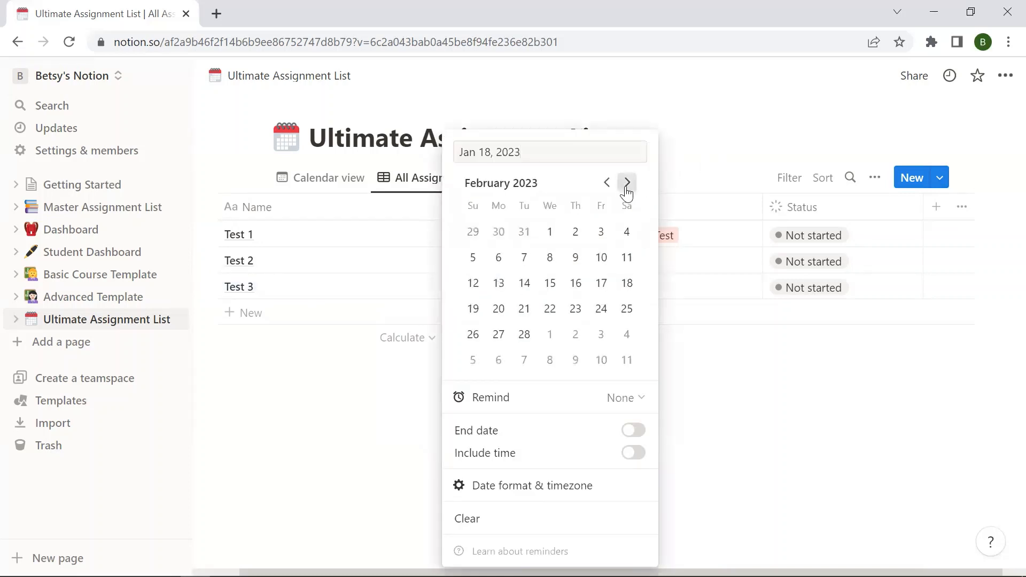
pyautogui.click(627, 183)
pyautogui.click(627, 183)
pyautogui.click(498, 334)
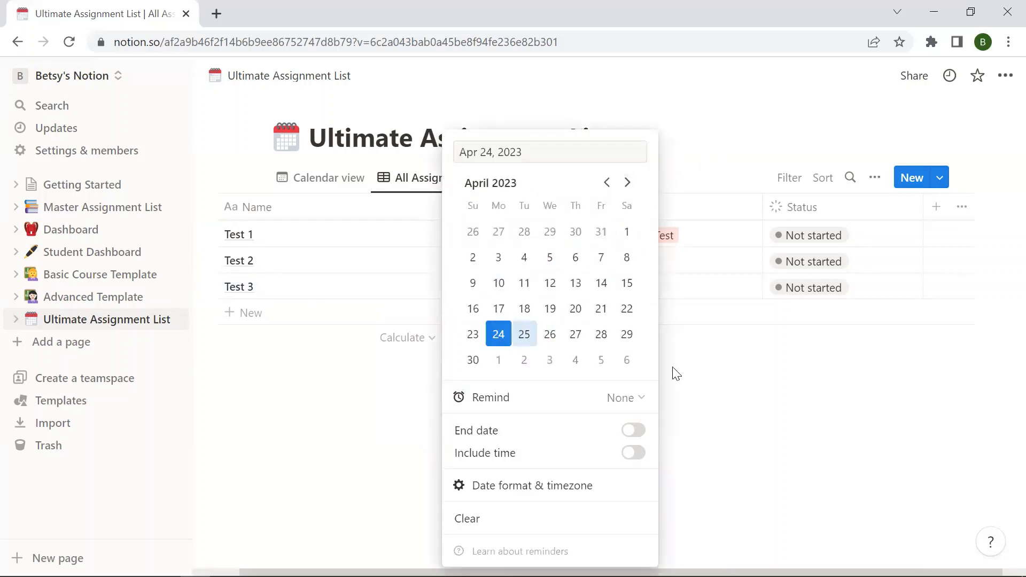
pyautogui.click(785, 421)
# Step: Assign the existing CALC and Test tags to both the Test 2 and Test 3 assignments
pyautogui.click(640, 264)
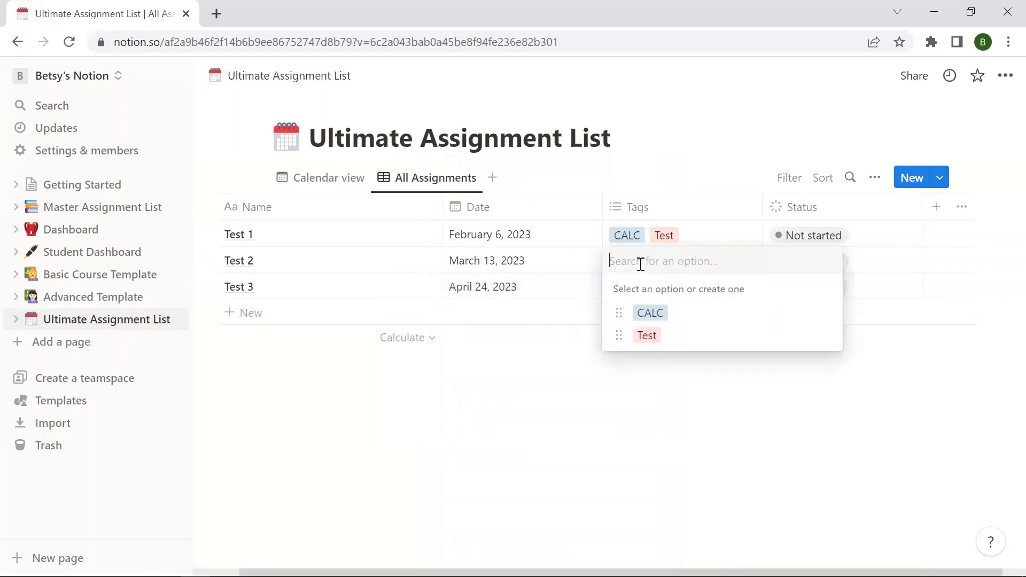
pyautogui.click(650, 312)
pyautogui.click(647, 335)
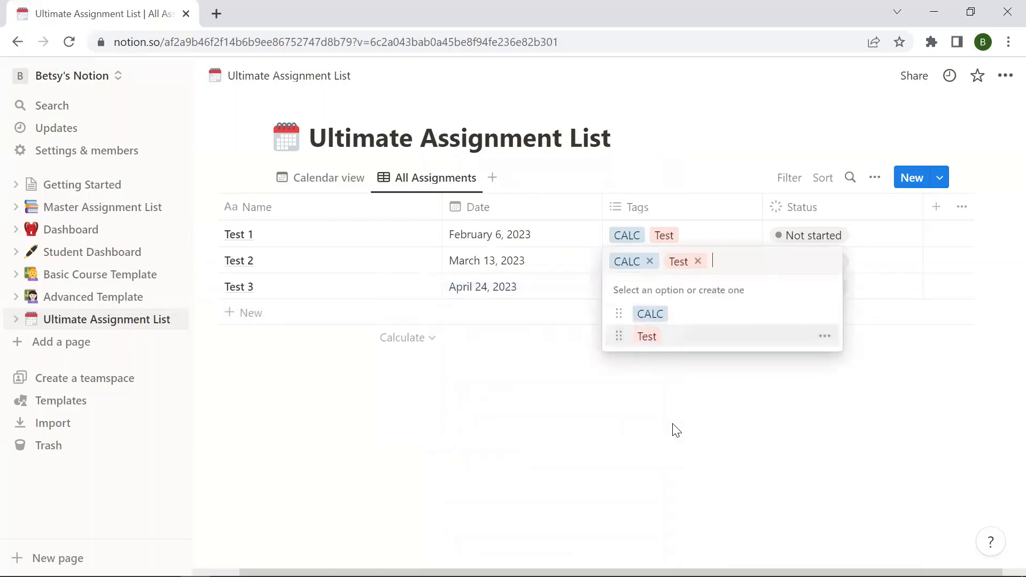
pyautogui.press('Escape')
pyautogui.click(643, 287)
pyautogui.click(650, 339)
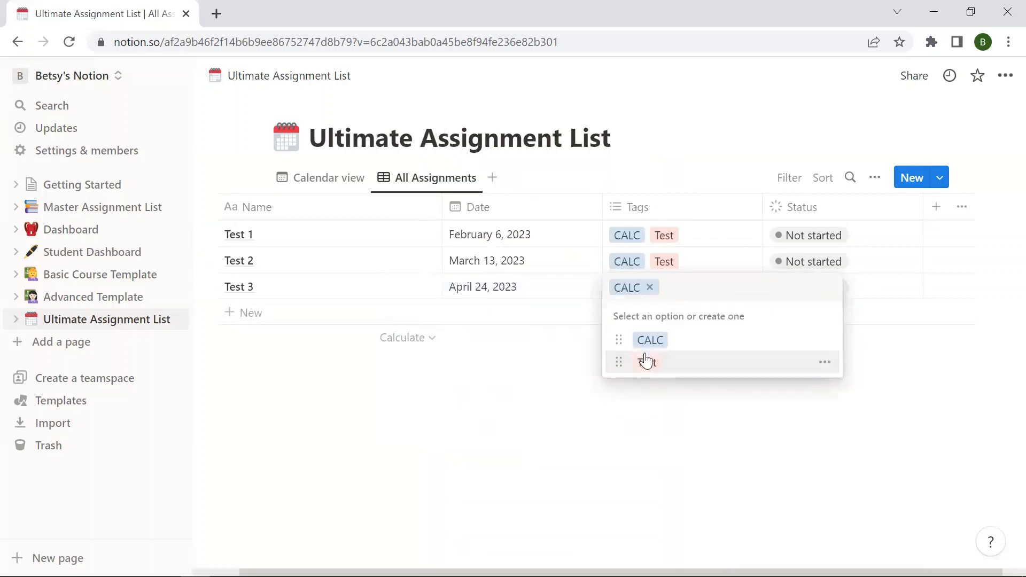
pyautogui.click(645, 361)
pyautogui.press('Escape')
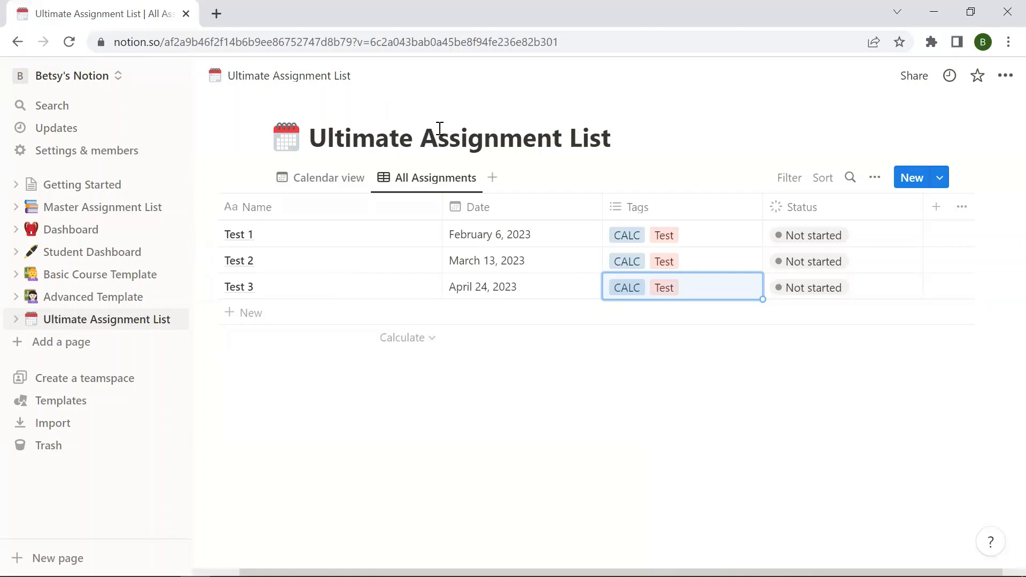
# Step: Add an assignment named "Problem Set 1" and set its date to January 23, 2023
pyautogui.click(270, 319)
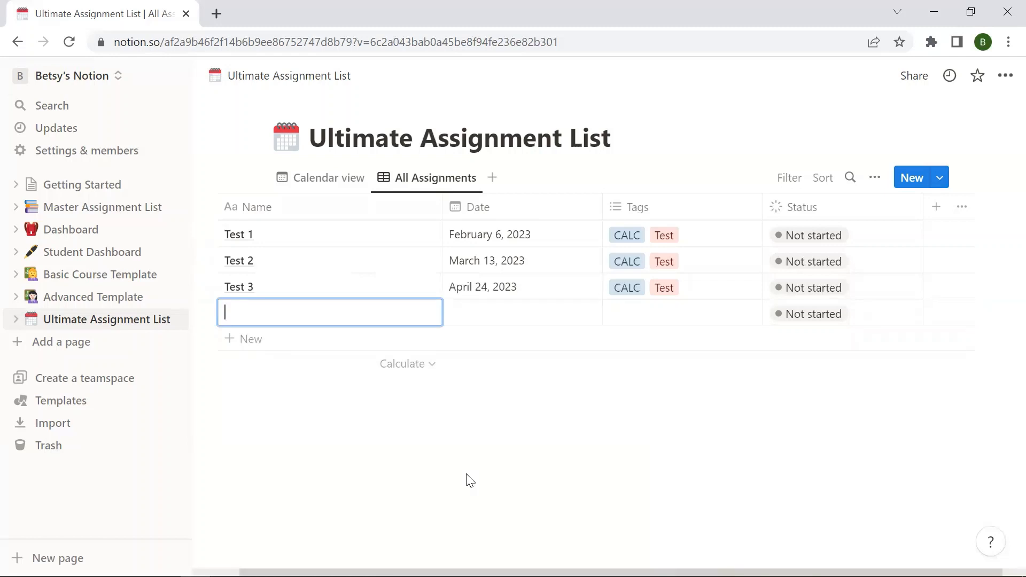
pyautogui.write('Problem Set 1')
pyautogui.press('Return')
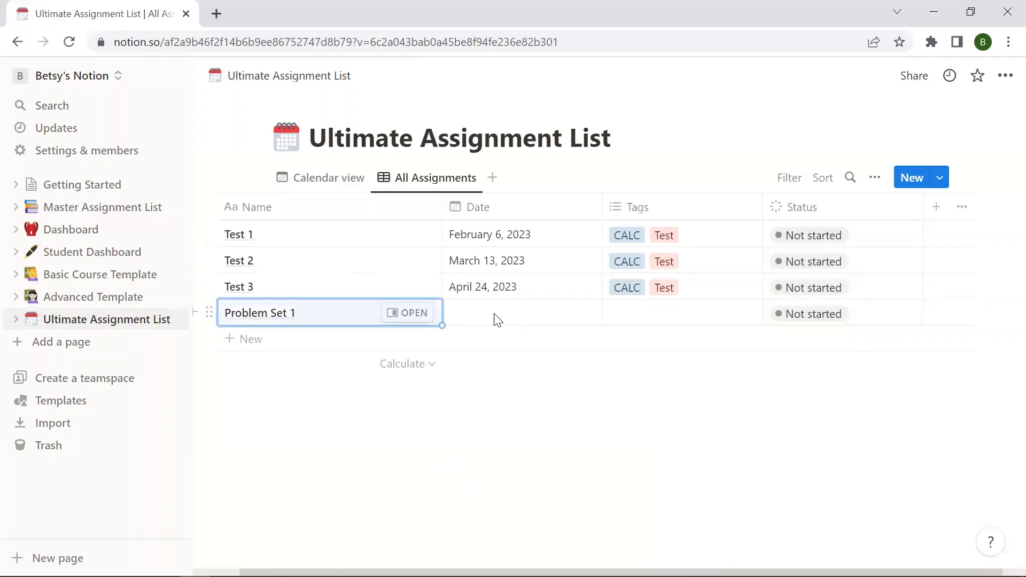
pyautogui.click(496, 318)
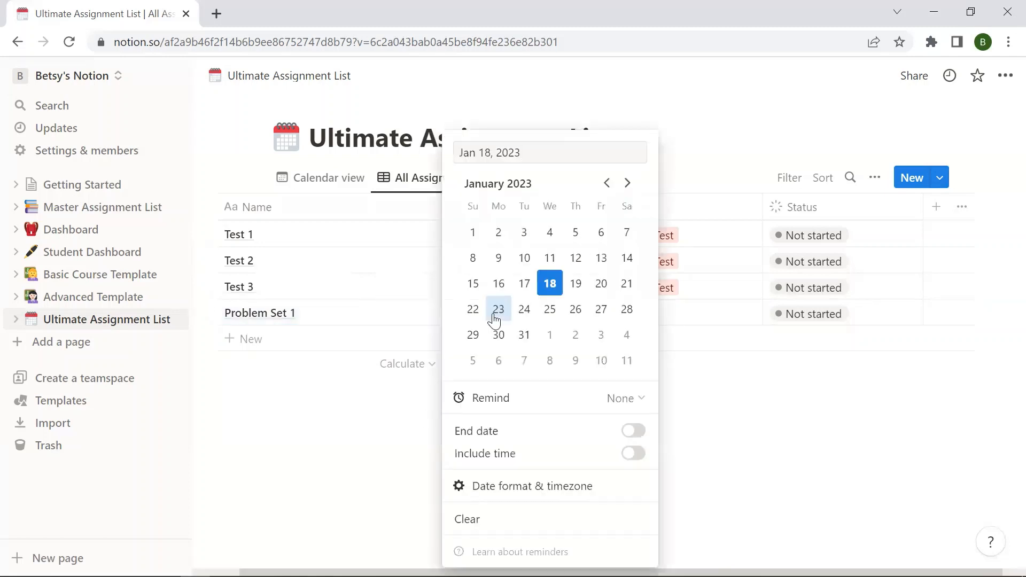
pyautogui.click(494, 315)
pyautogui.click(258, 344)
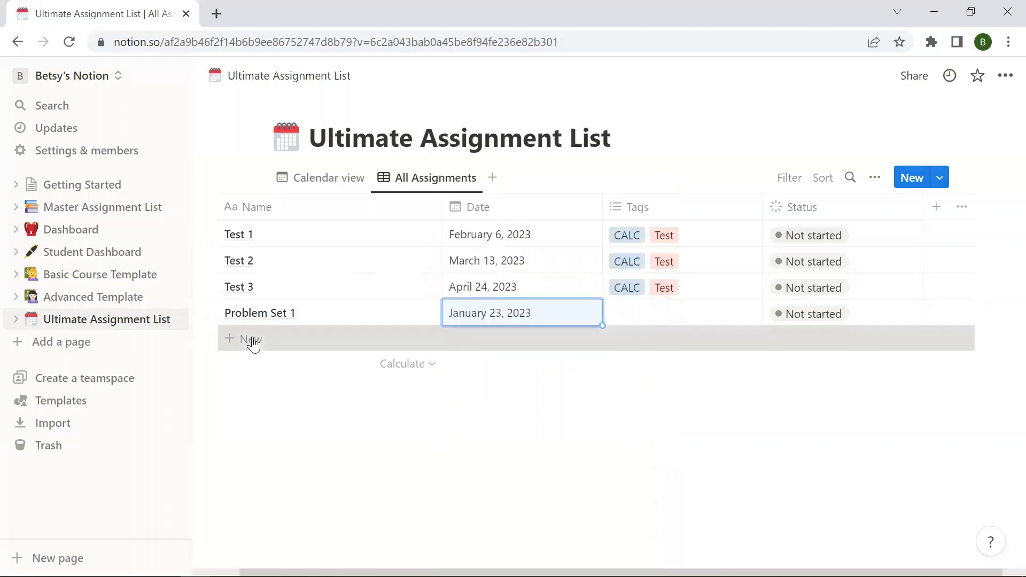
# Step: Add an assignment named "Problem Set 2" and set its date to January 30, 2023
pyautogui.click(254, 342)
pyautogui.write('Proble')
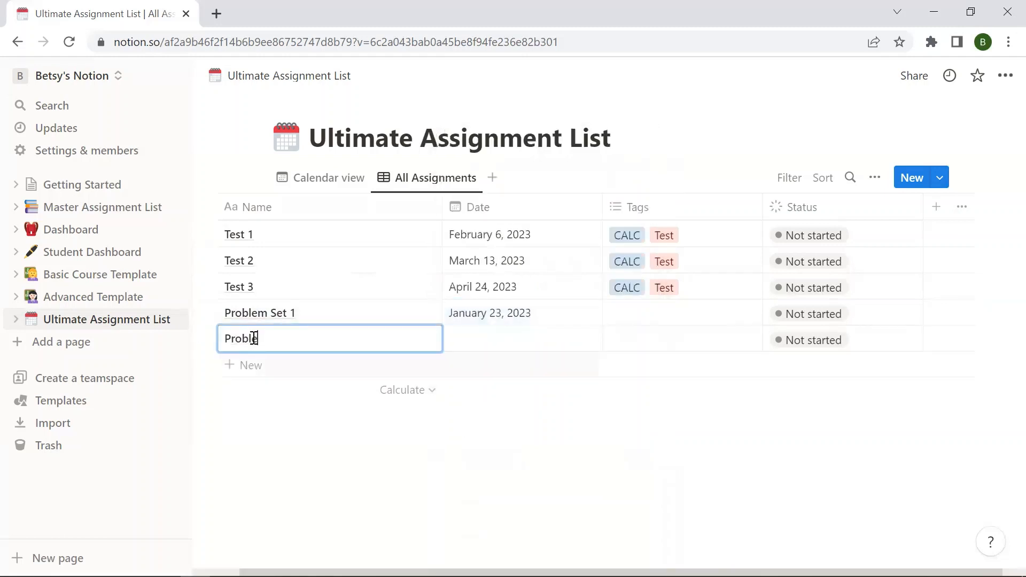
pyautogui.write('m Set 2')
pyautogui.press('Escape')
pyautogui.click(481, 347)
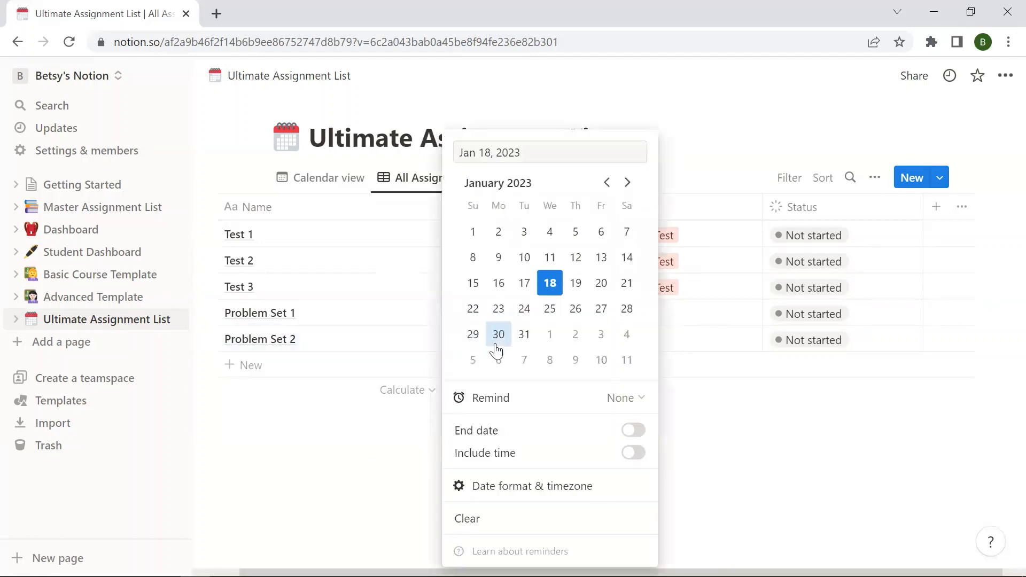
pyautogui.click(498, 334)
pyautogui.click(736, 455)
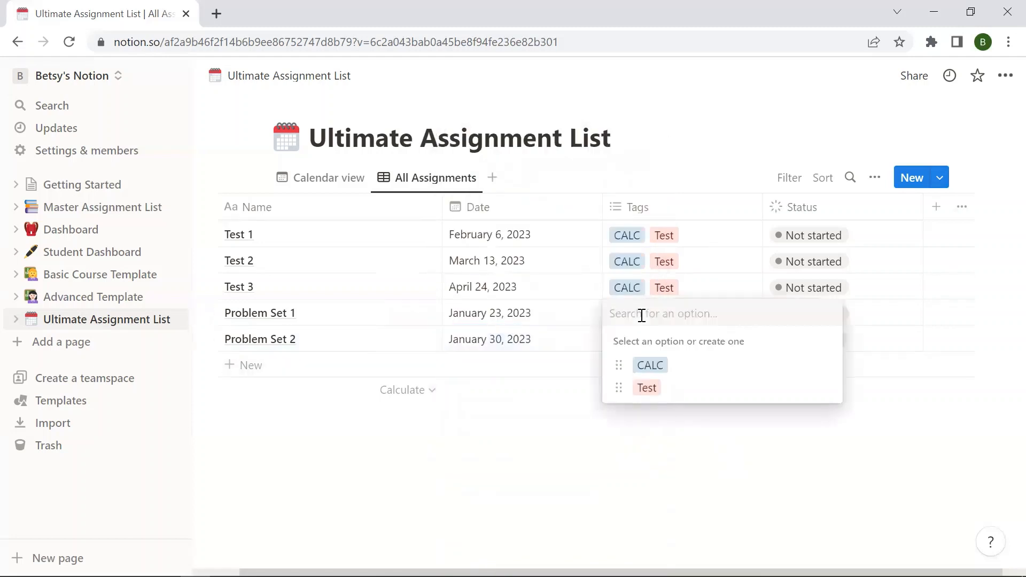
# Step: Tag Problem Set 1 with CALC and a newly created Homework tag coloured purple
pyautogui.click(649, 367)
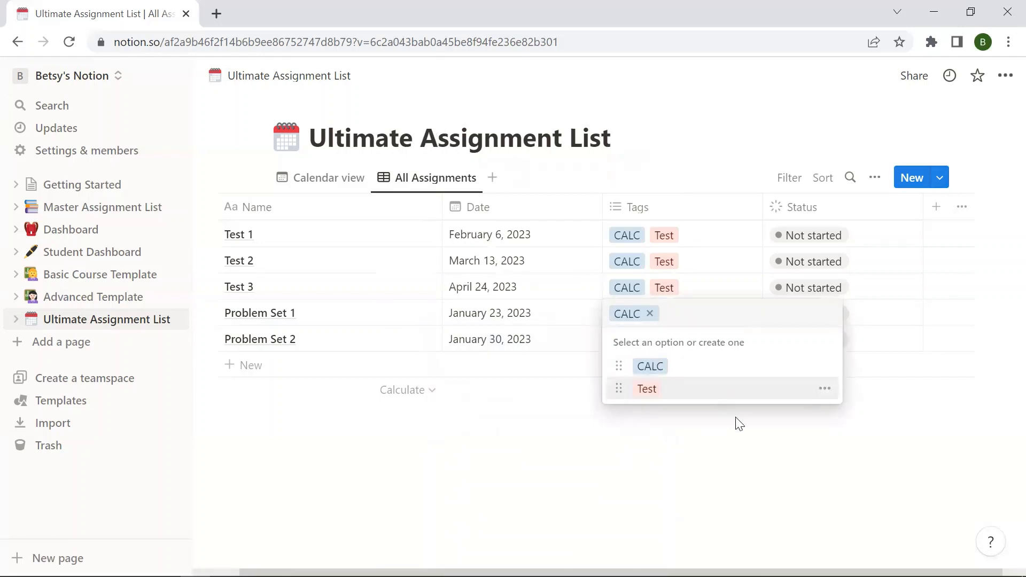
pyautogui.write('Homework')
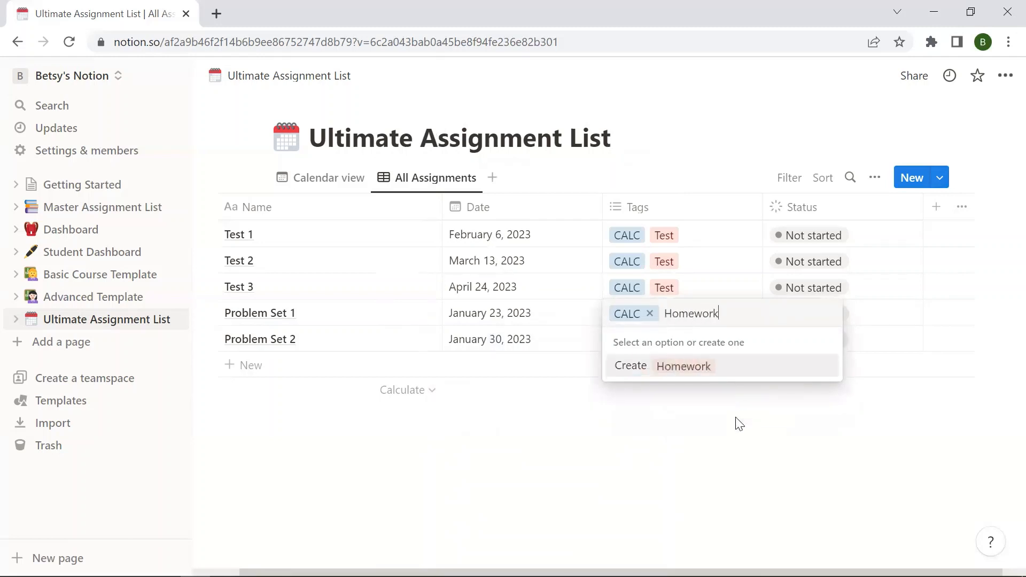
pyautogui.press('Return')
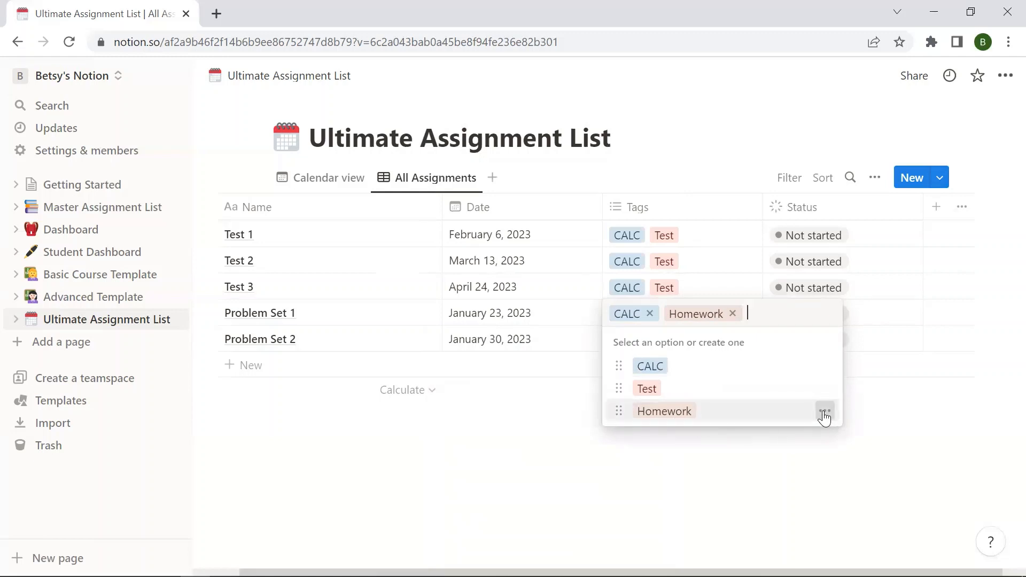
pyautogui.click(824, 411)
pyautogui.click(793, 346)
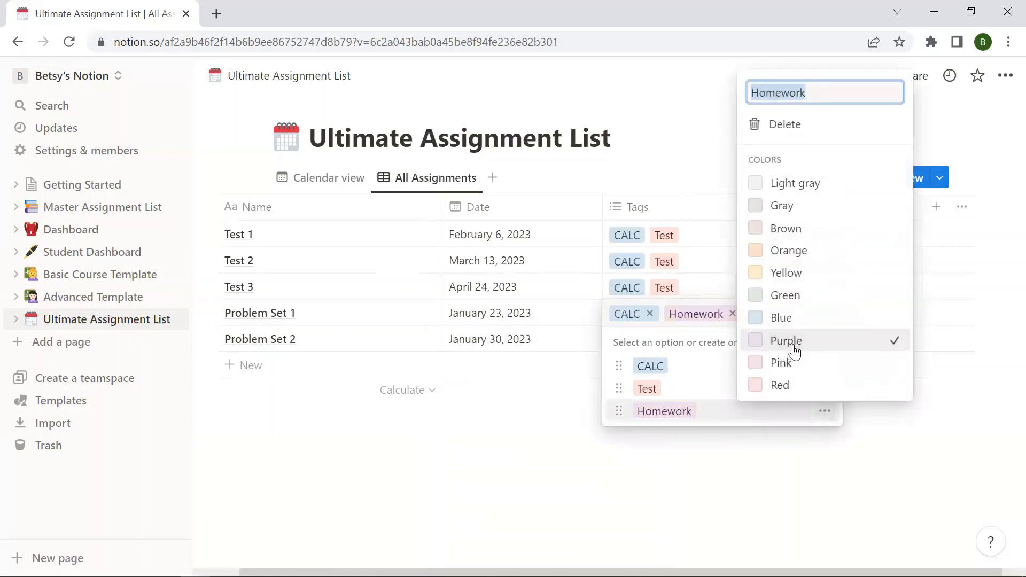
pyautogui.click(896, 505)
pyautogui.press('Escape')
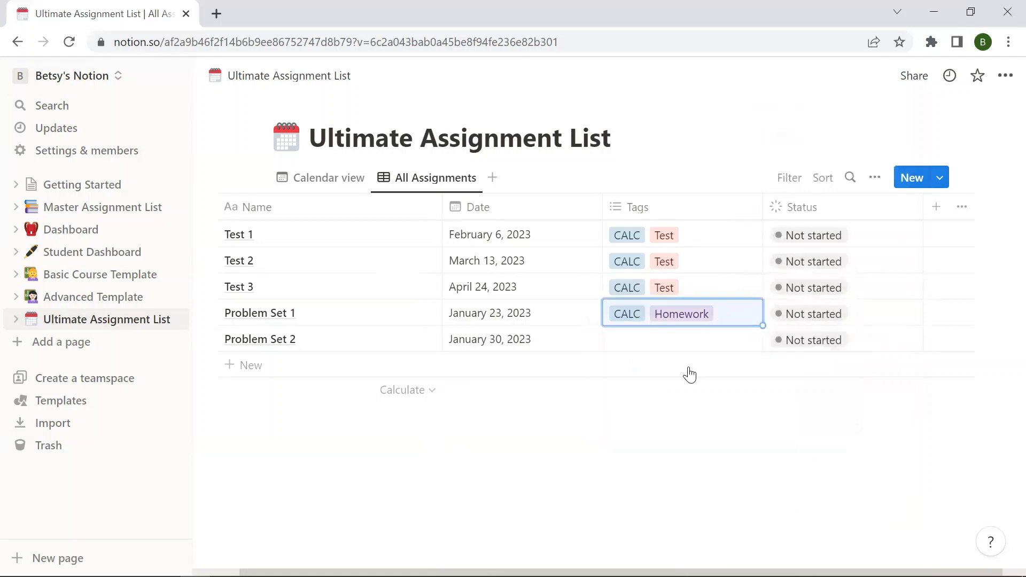
# Step: Assign the CALC and Homework tags to Problem Set 2, and set the status of Problem Set 1 to In progress
pyautogui.click(633, 344)
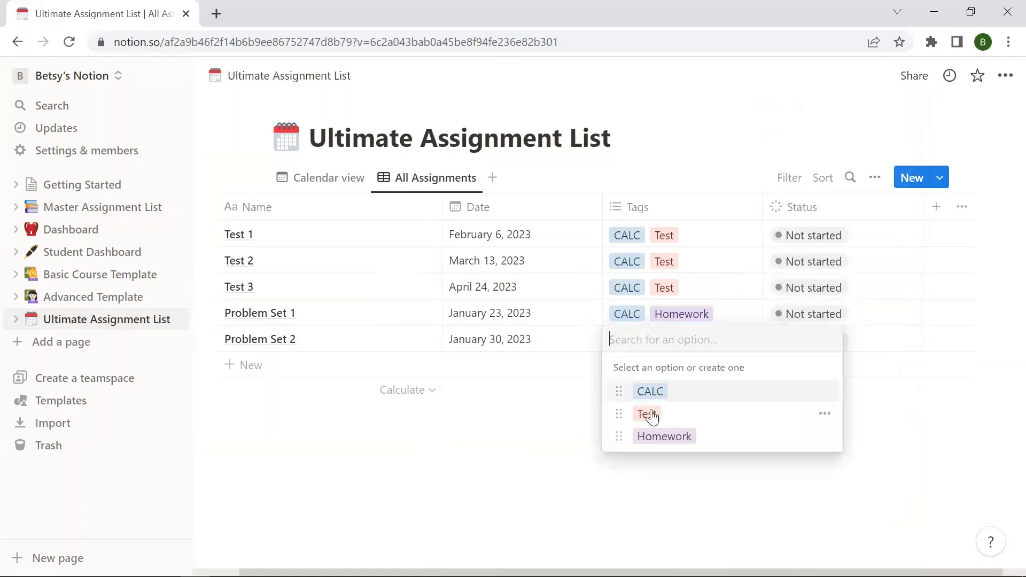
pyautogui.click(650, 394)
pyautogui.click(662, 436)
pyautogui.press('Escape')
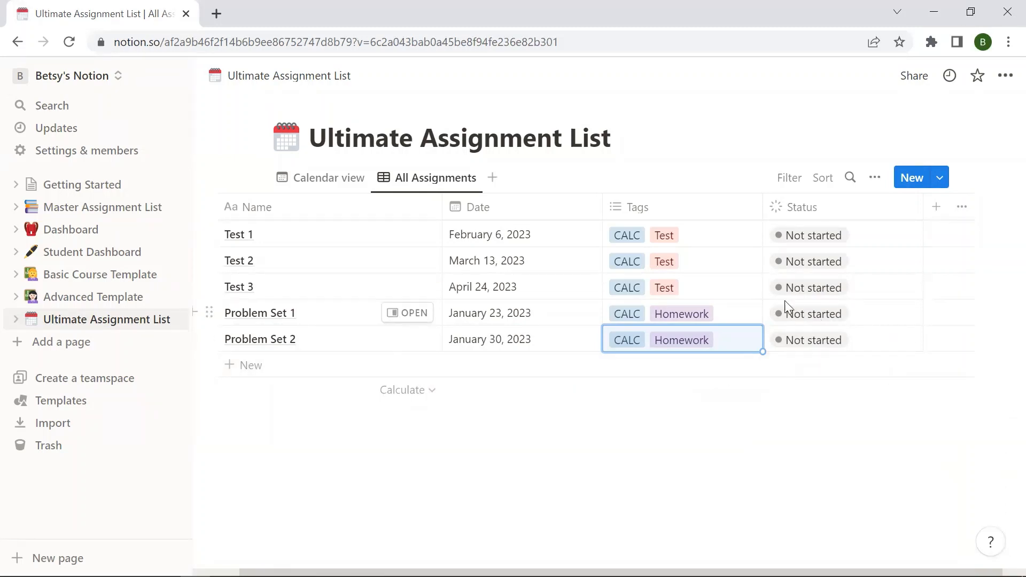
pyautogui.click(807, 317)
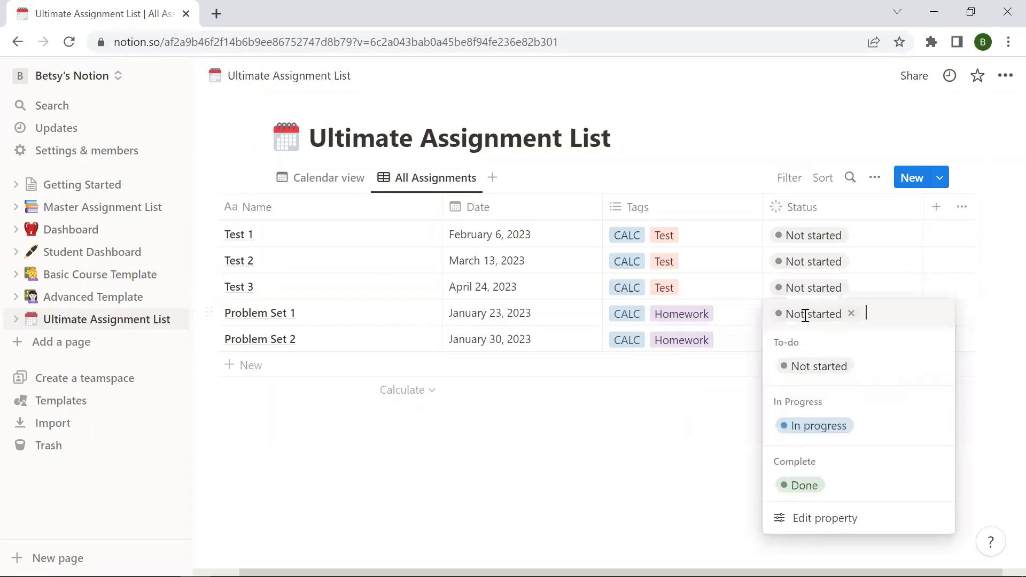
pyautogui.click(816, 427)
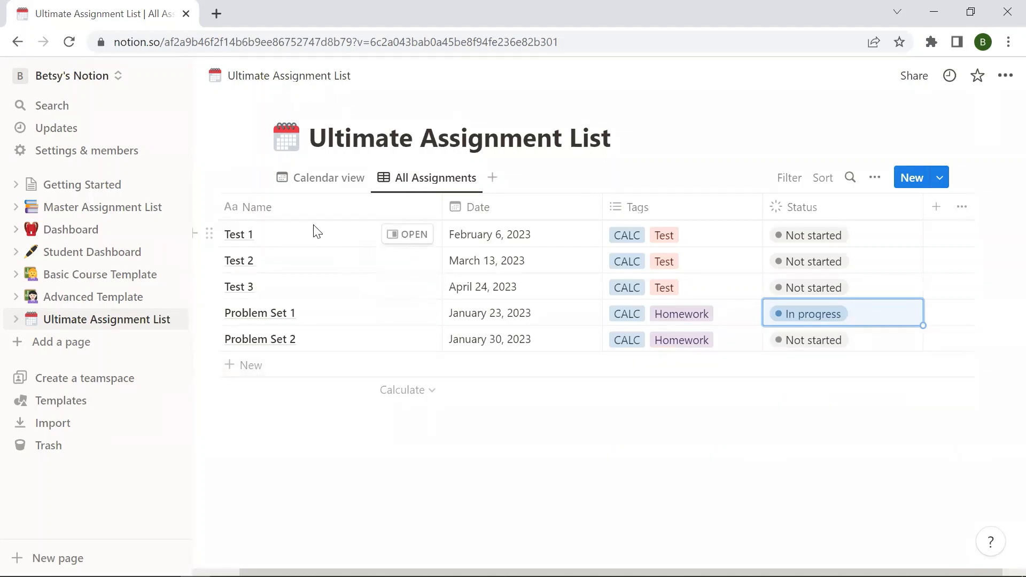
# Step: Open the Test 1 assignment's page and insert a to-do list block in its empty body
pyautogui.click(406, 235)
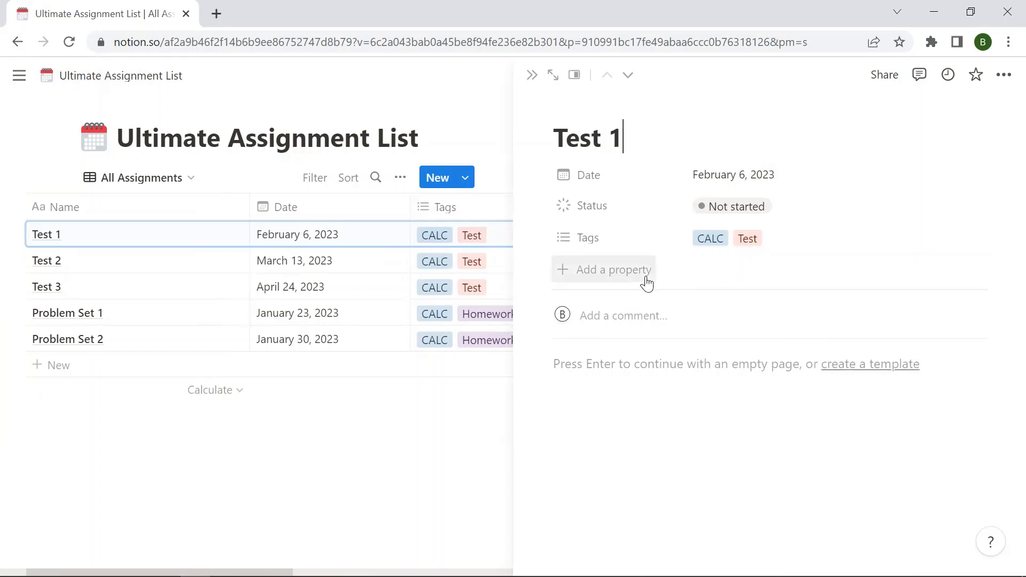
pyautogui.click(757, 369)
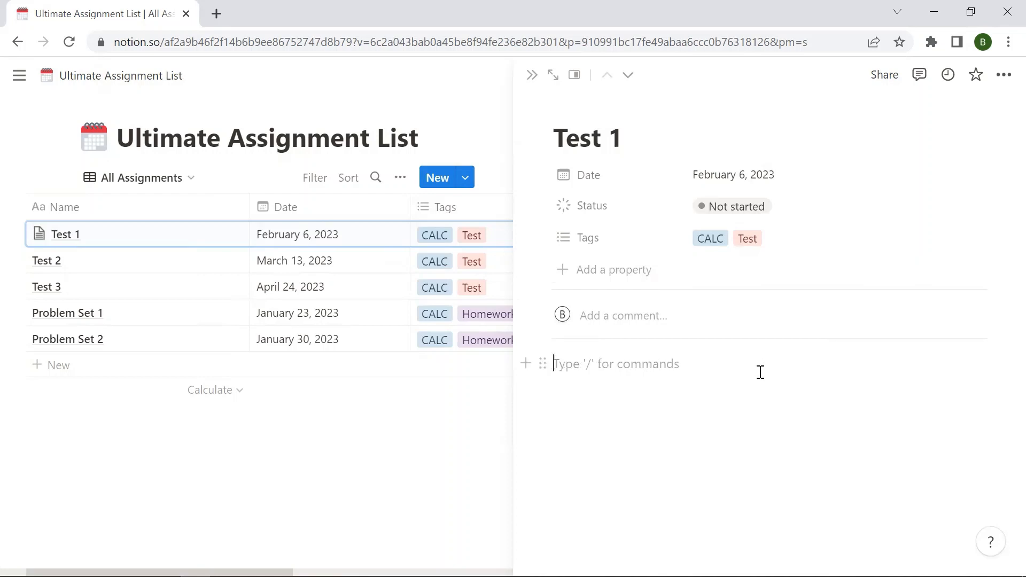
pyautogui.write('/')
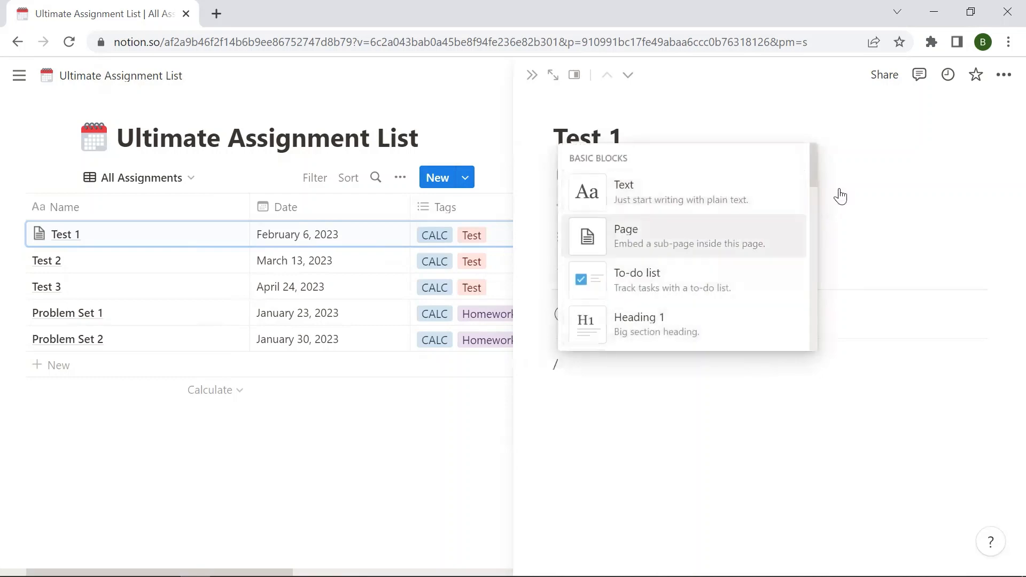
pyautogui.scroll(-6, 735, 245)
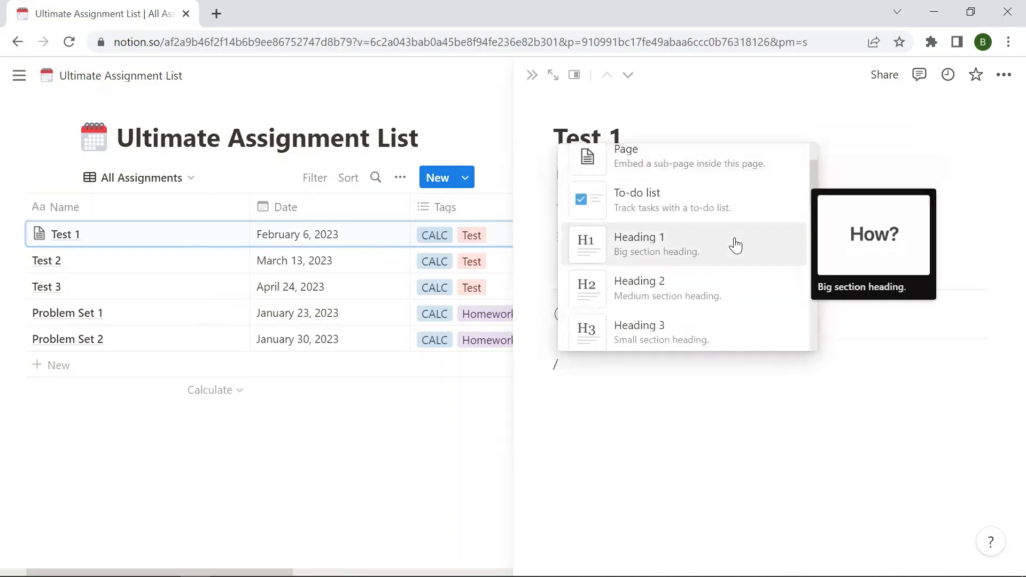
pyautogui.scroll(-6, 735, 245)
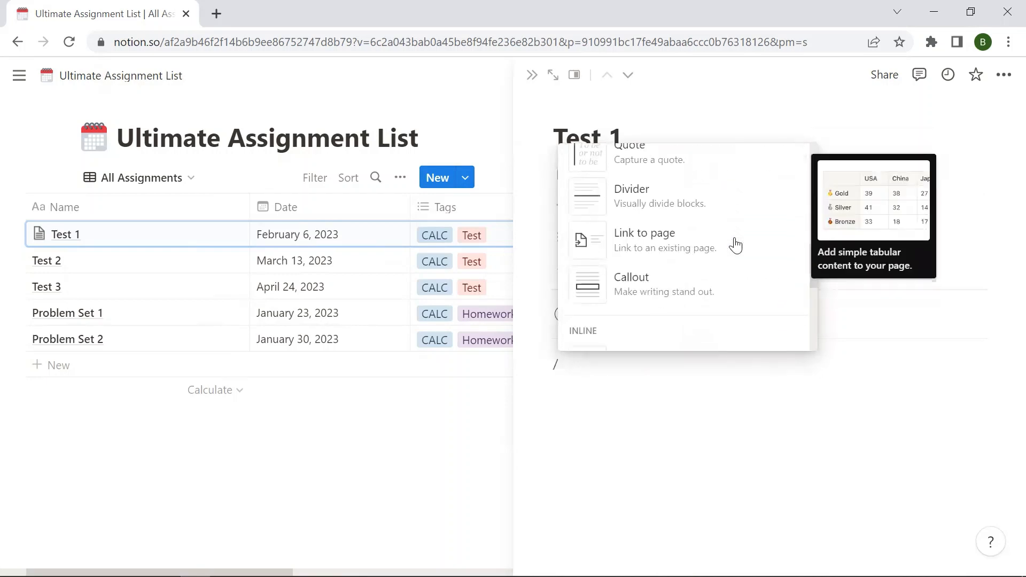
pyautogui.scroll(6, 735, 245)
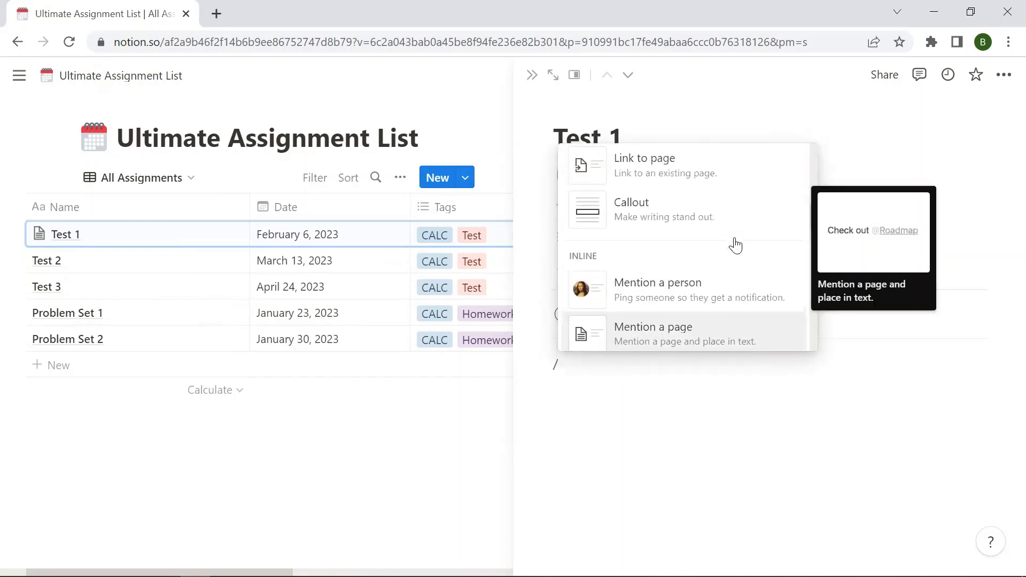
pyautogui.scroll(4, 735, 244)
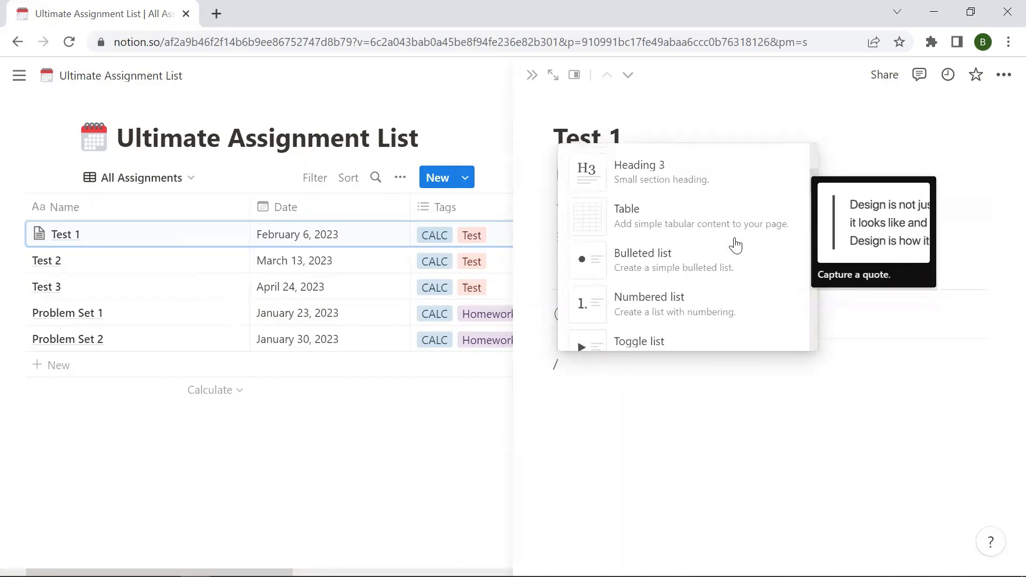
pyautogui.scroll(2, 735, 245)
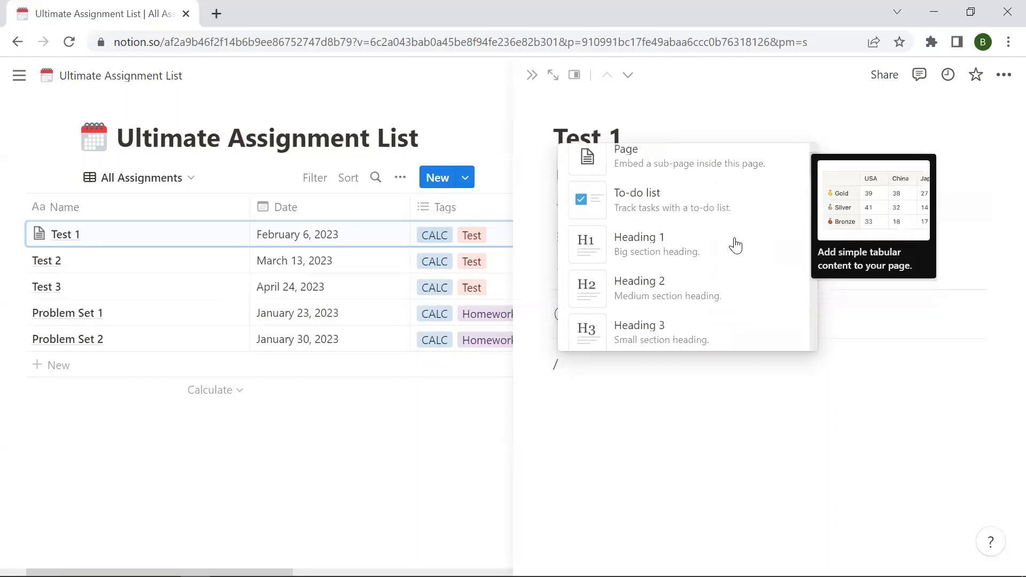
pyautogui.click(676, 199)
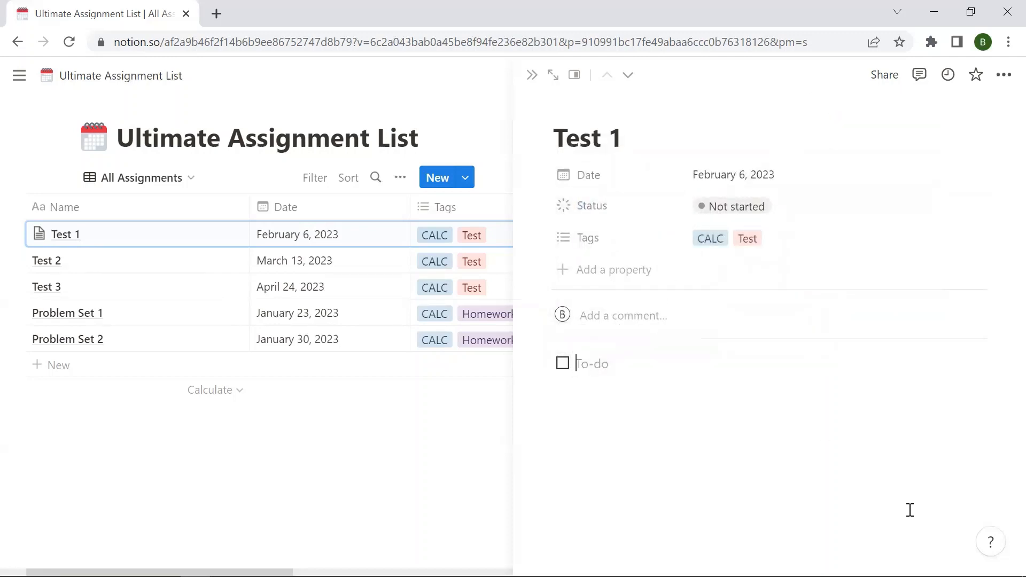
# Step: Enter the to-do items "Chapter 3 Practice Problems" and "Make flashcards" for Test 1, close its page, and reopen it briefly to check them
pyautogui.write('Chapter 3 Practice Problems')
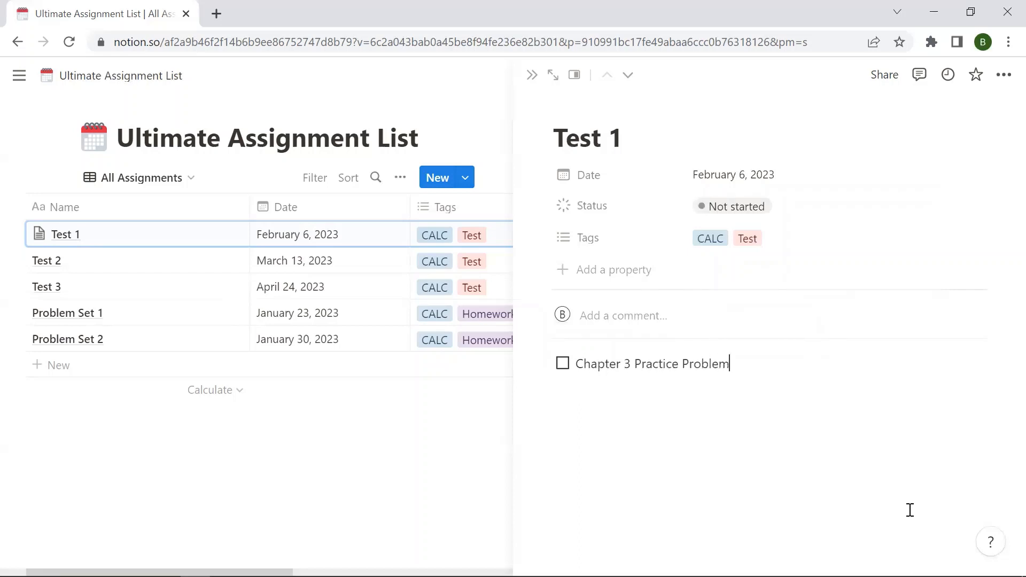
pyautogui.press('Return')
pyautogui.write('Make flash')
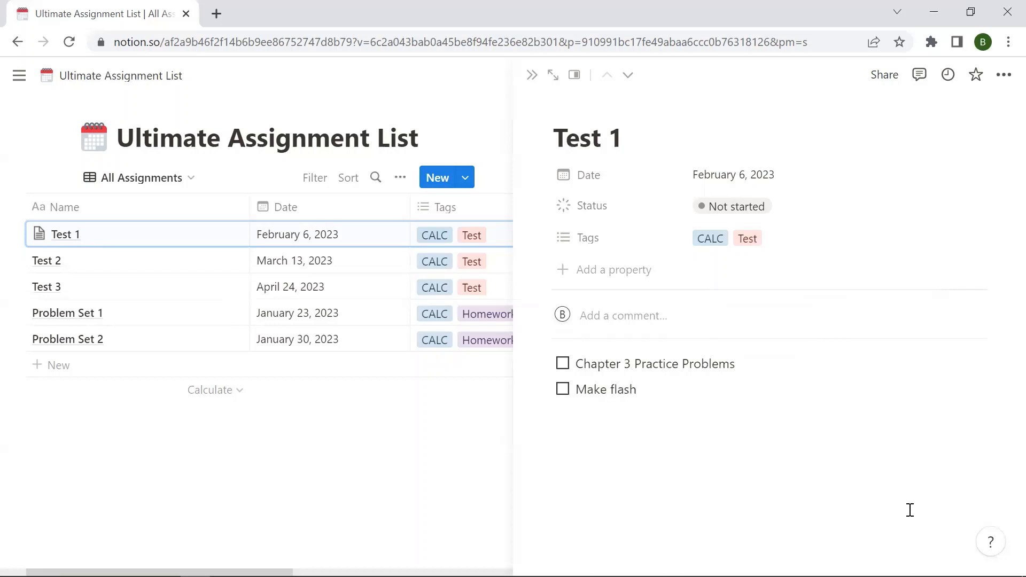
pyautogui.write('cards')
pyautogui.press('Return')
pyautogui.click(408, 466)
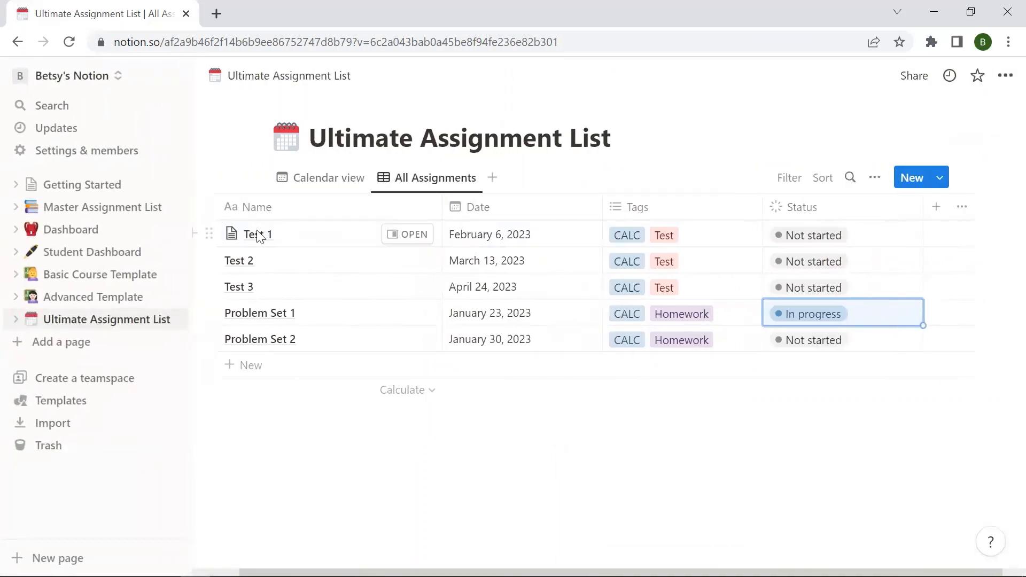
pyautogui.click(391, 234)
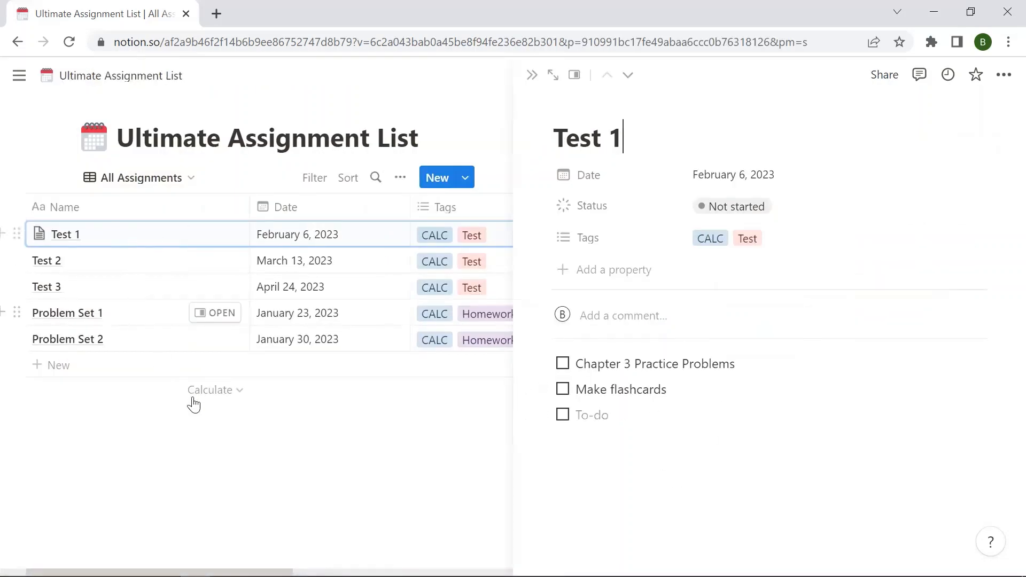
pyautogui.click(250, 460)
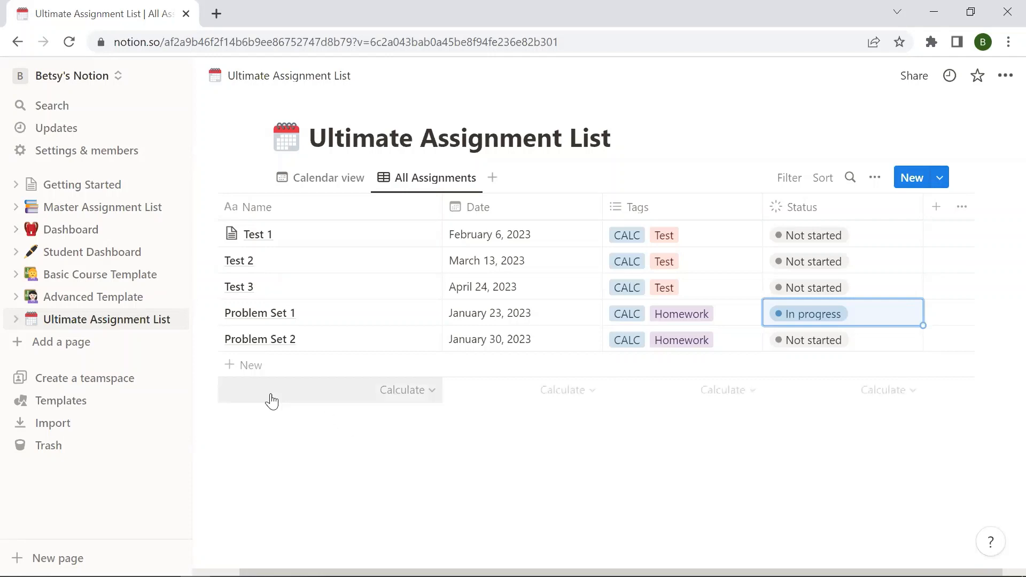
# Step: Add three new assignments to the table named "Essay 1", "Essay 2" and "Essay 3"
pyautogui.click(262, 367)
pyautogui.write('Essay 1')
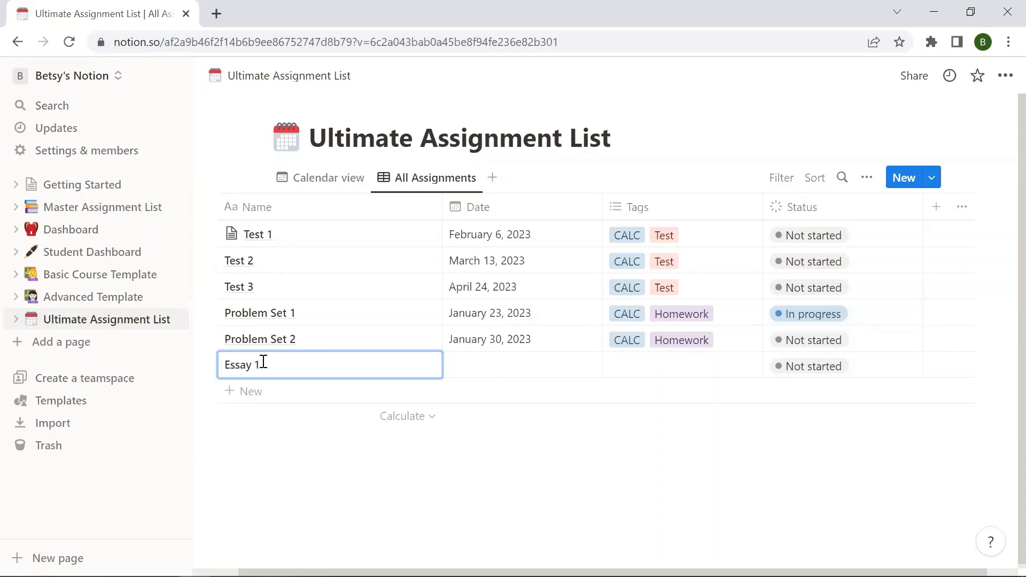
pyautogui.press('Escape')
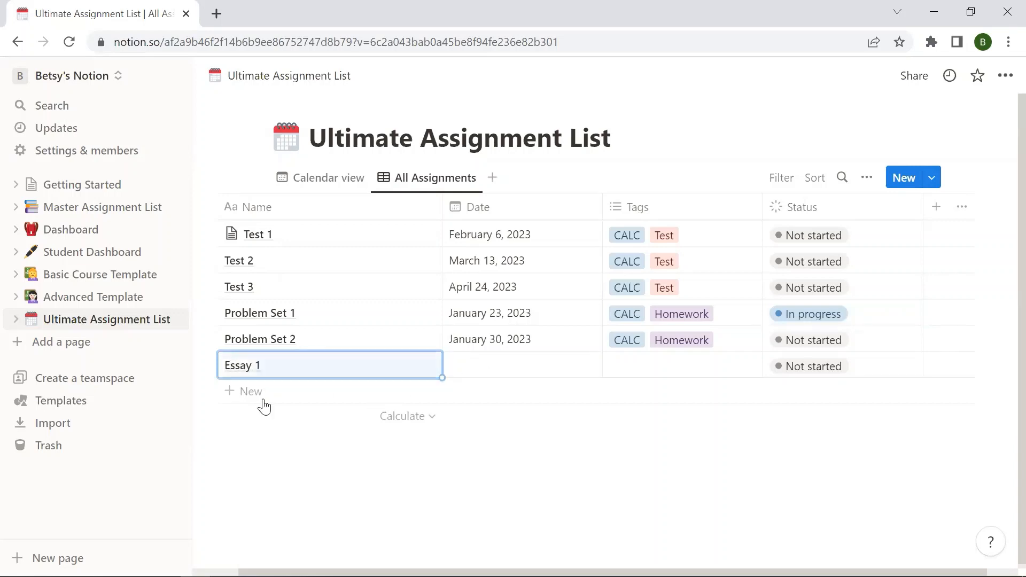
pyautogui.click(254, 394)
pyautogui.write('Essay 2')
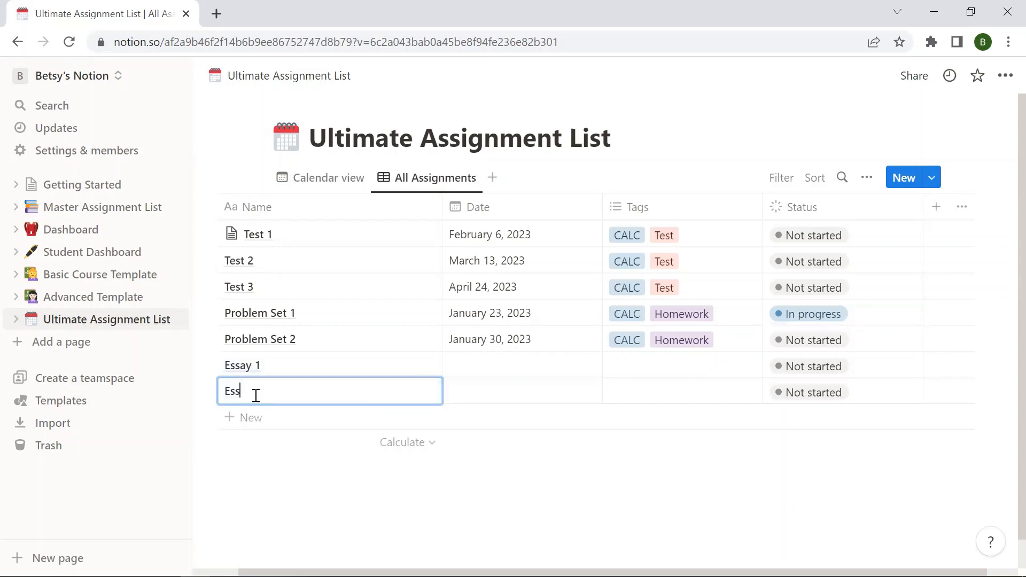
pyautogui.click(242, 422)
pyautogui.write('Es')
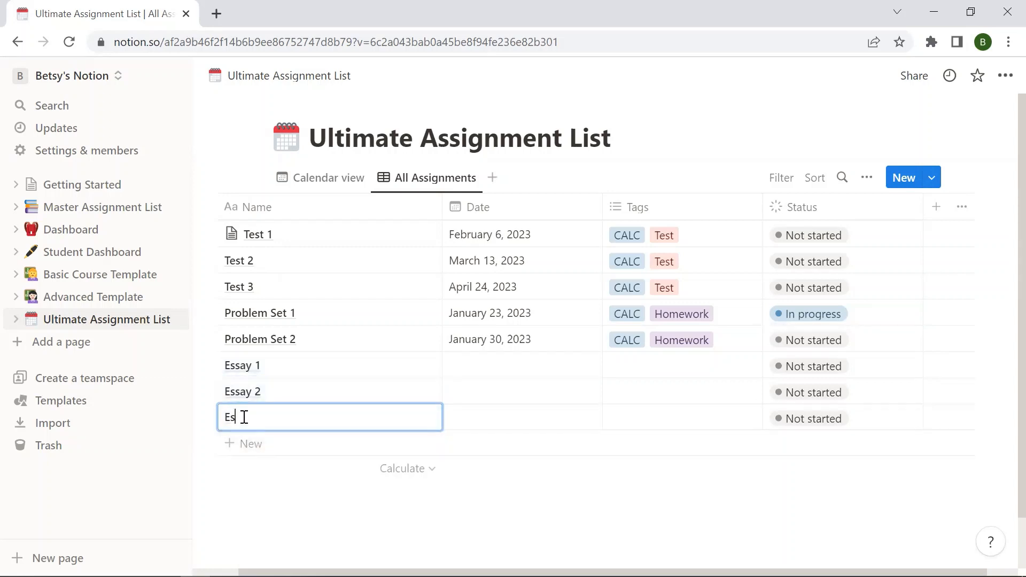
pyautogui.write('say 3')
# Step: Set the date of Essay 1 to January 26, 2023 and the date of Essay 2 to February 23, 2023
pyautogui.click(485, 373)
pyautogui.click(485, 373)
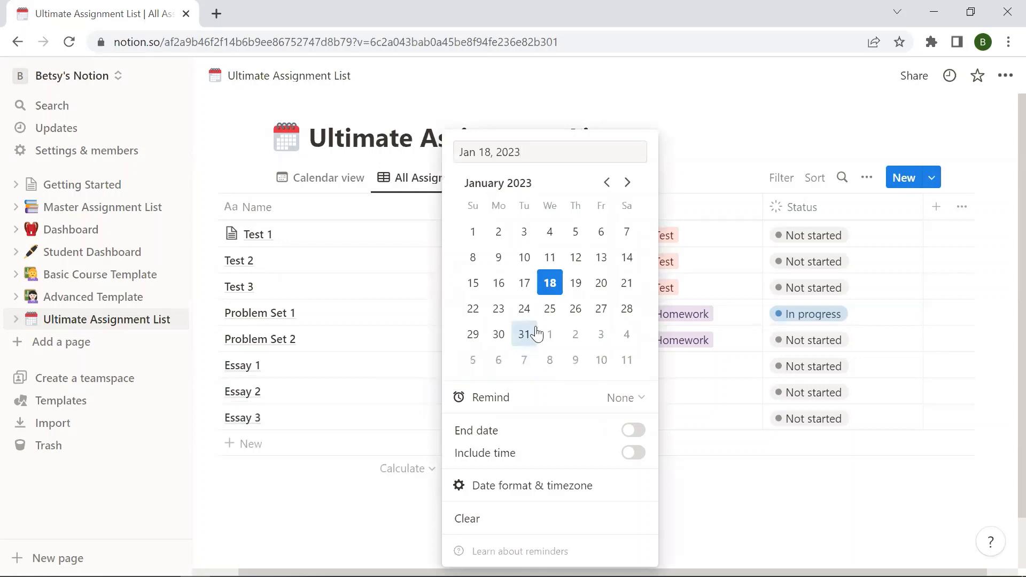
pyautogui.click(576, 309)
pyautogui.click(318, 523)
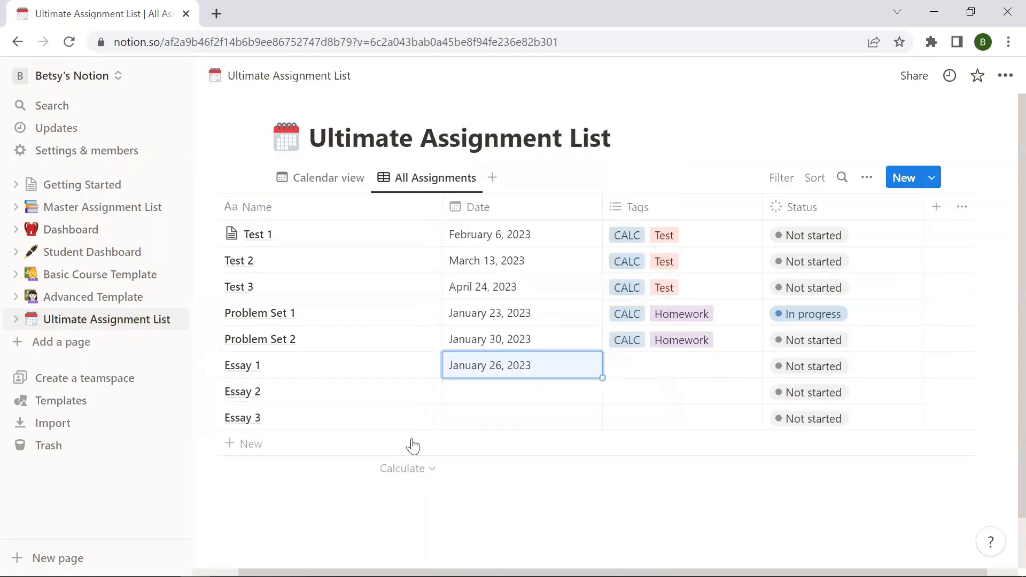
pyautogui.click(516, 399)
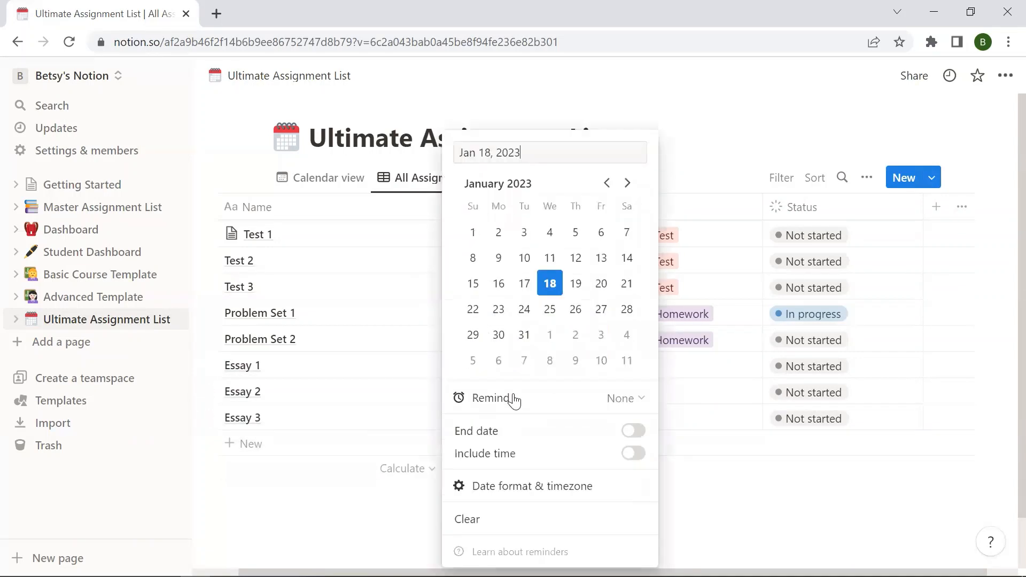
pyautogui.click(626, 183)
pyautogui.click(570, 313)
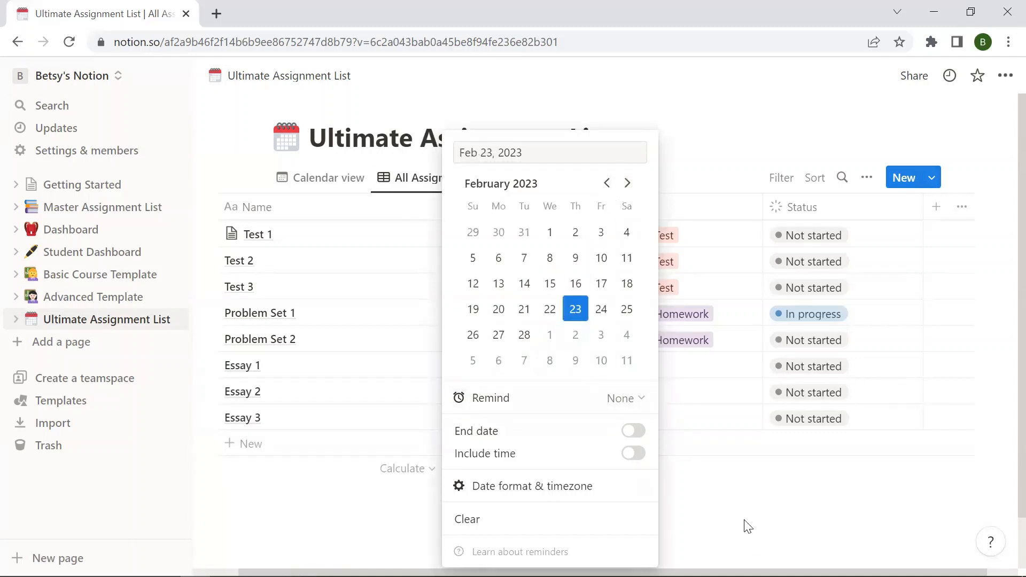
pyautogui.click(745, 526)
# Step: Set the date of Essay 3 to April 6, 2023
pyautogui.click(514, 422)
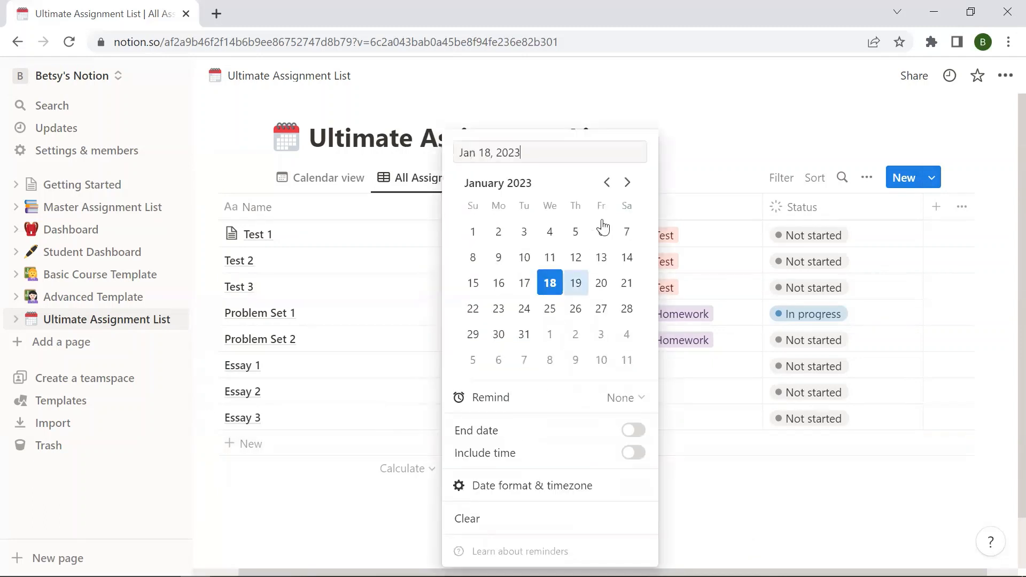
pyautogui.click(627, 183)
pyautogui.click(626, 183)
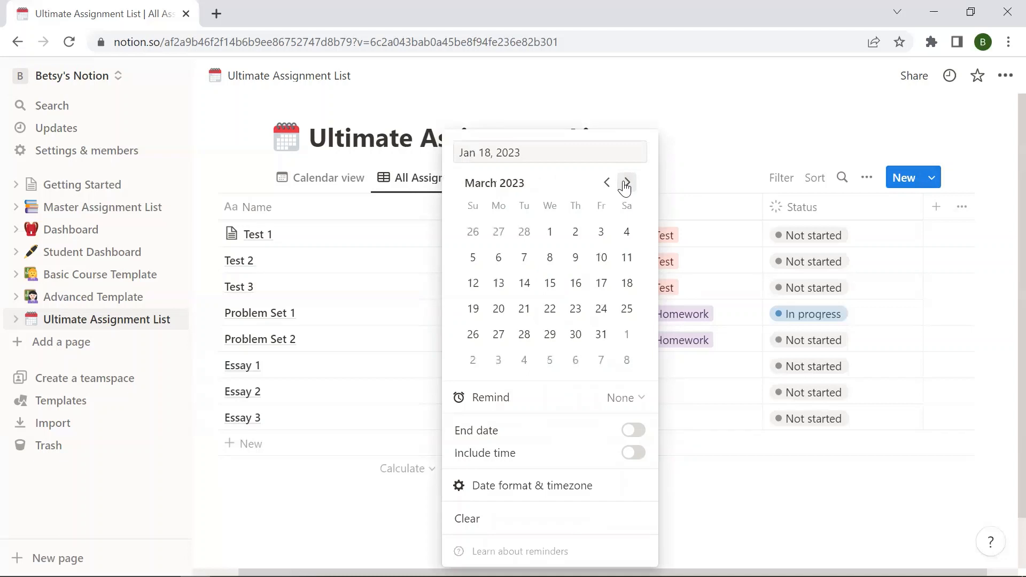
pyautogui.click(626, 183)
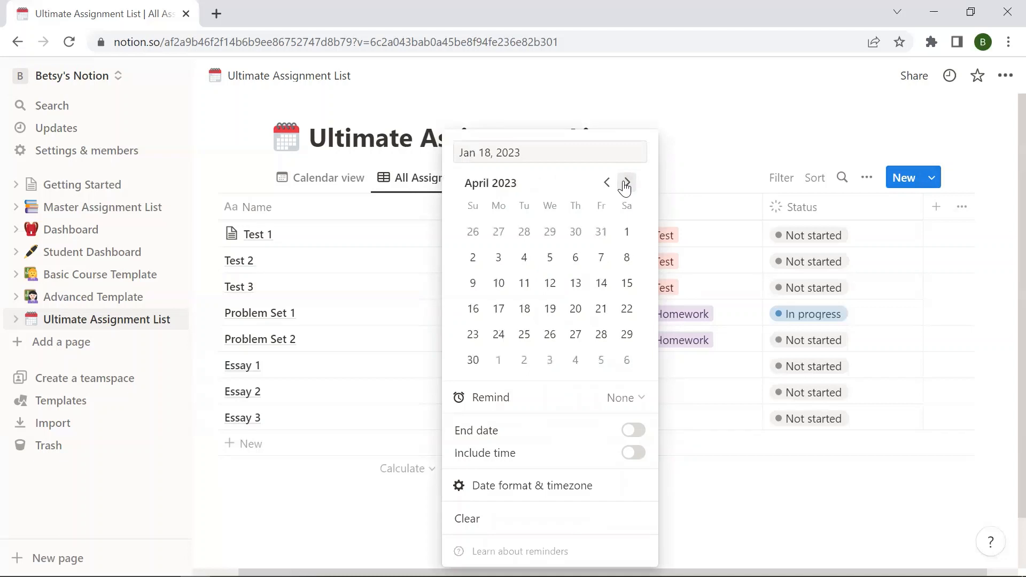
pyautogui.click(575, 261)
pyautogui.click(744, 531)
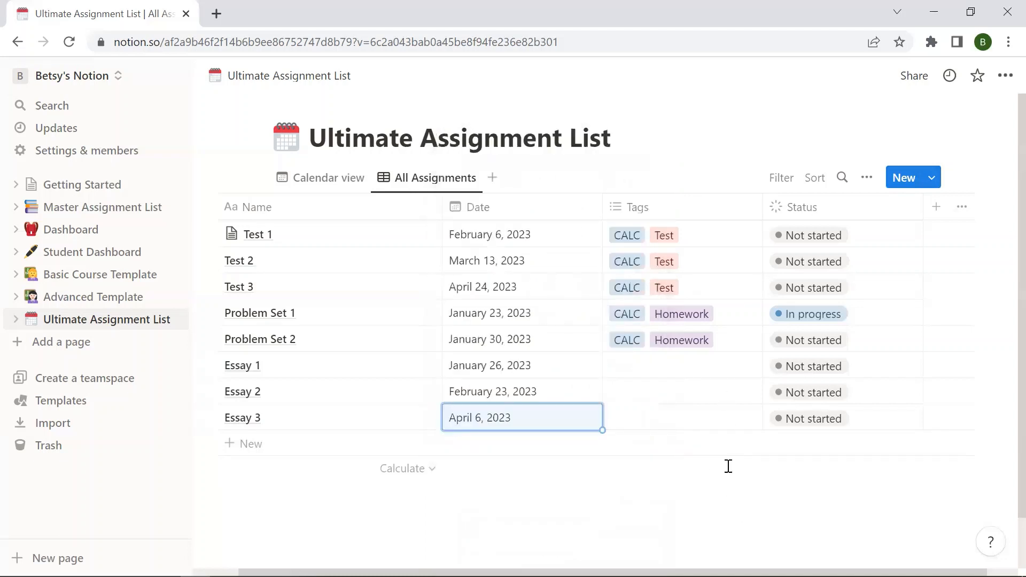
# Step: Create the tags "SPAN" and "Paper" and assign both to Essay 1
pyautogui.click(650, 368)
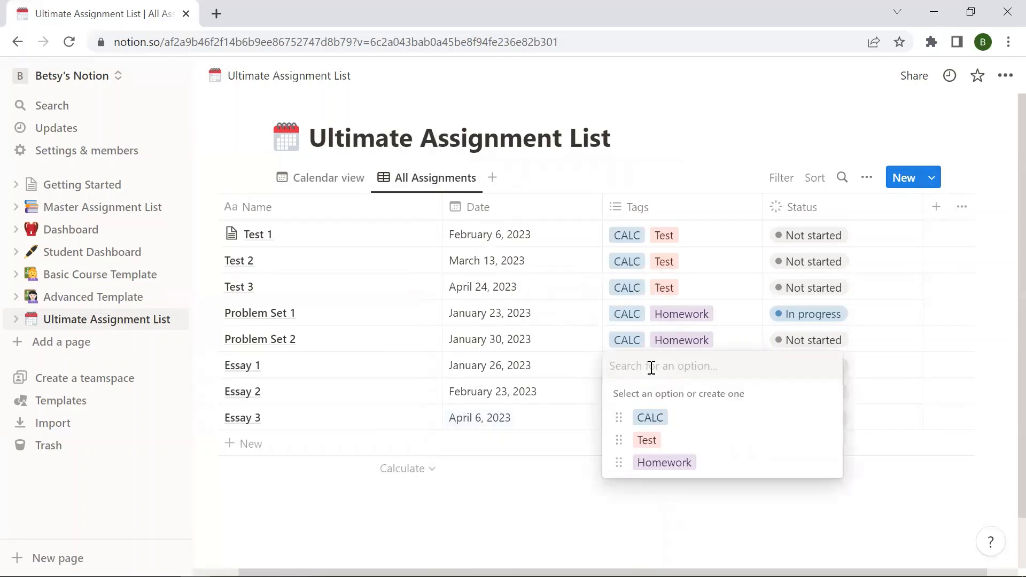
pyautogui.write('SPAN')
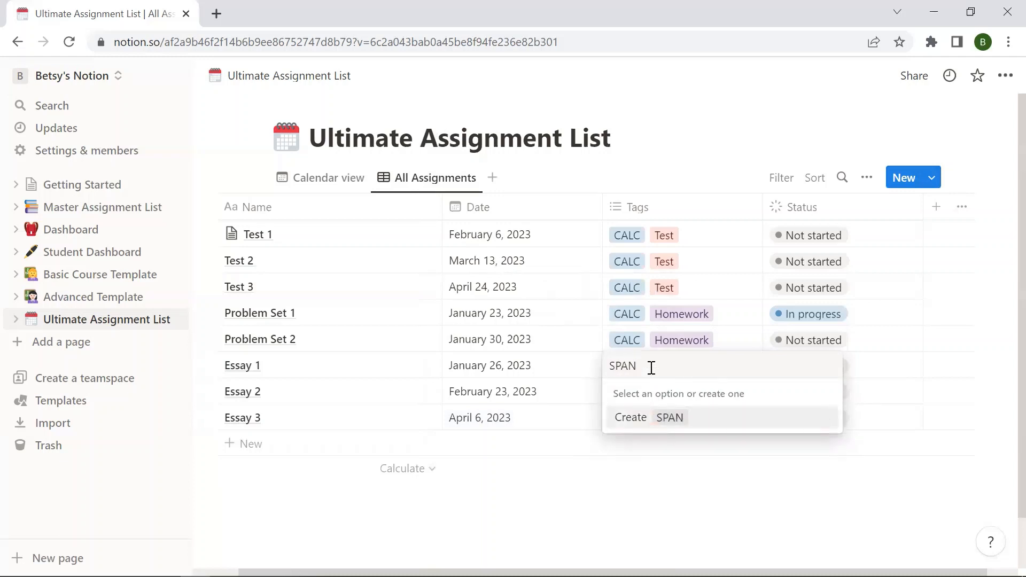
pyautogui.press('Return')
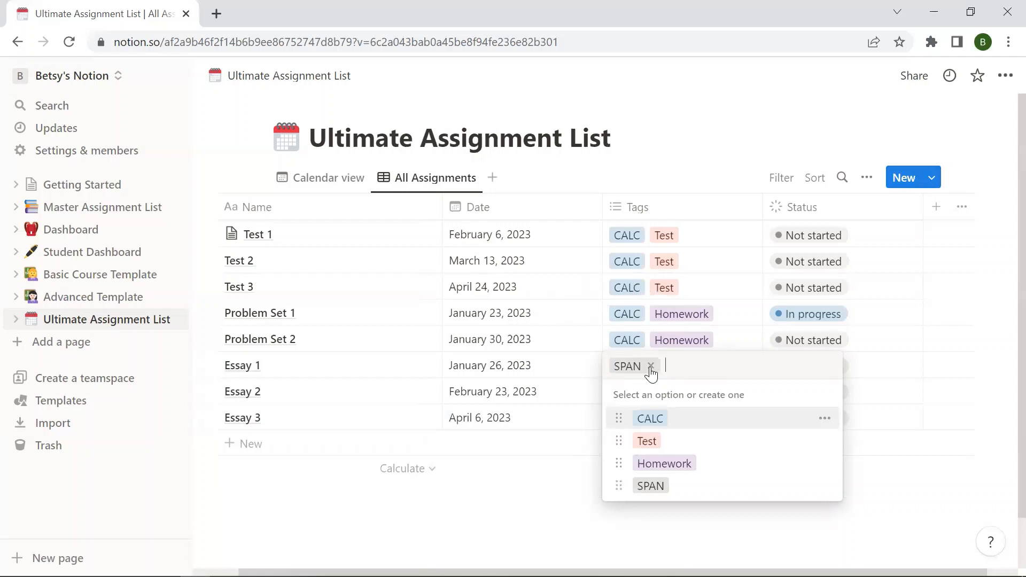
pyautogui.write('Paper')
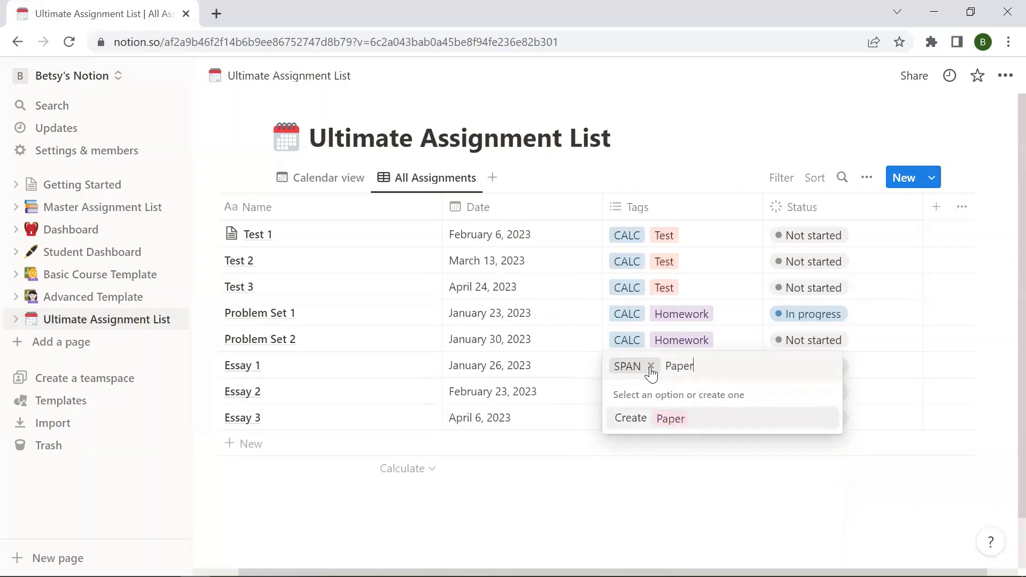
pyautogui.press('Return')
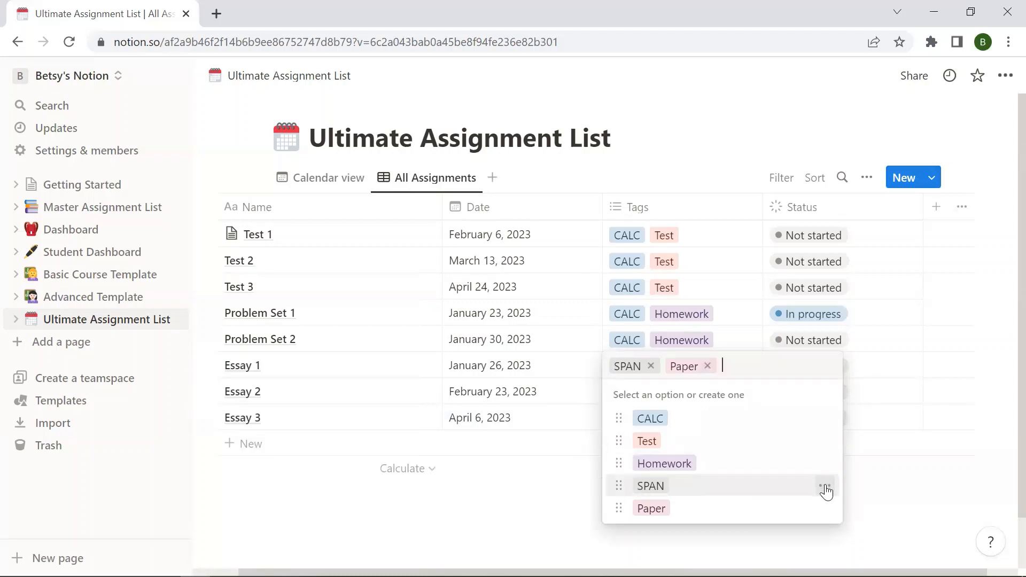
# Step: Change the color of the SPAN tag to green and close the tag options
pyautogui.click(825, 485)
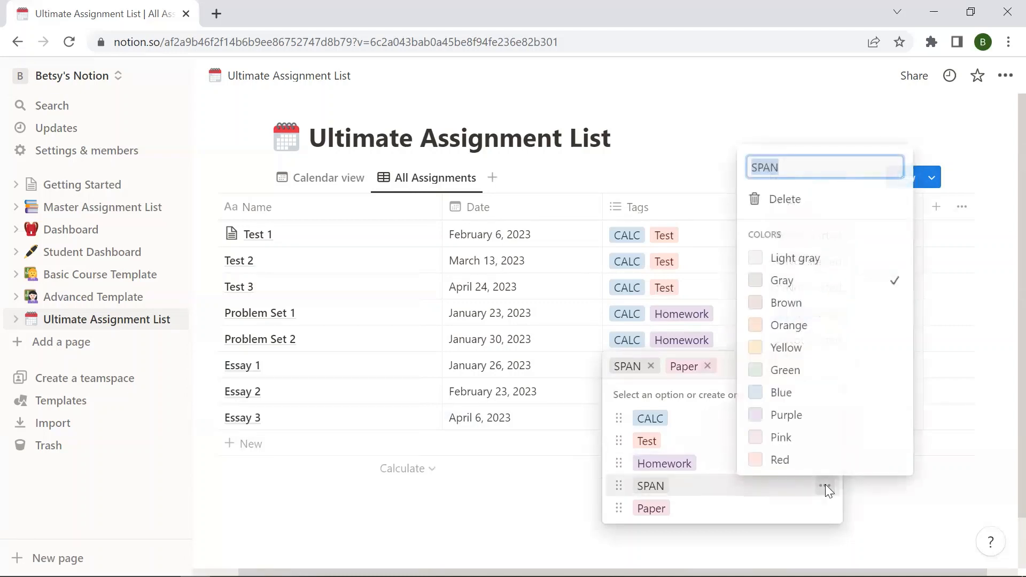
pyautogui.click(777, 370)
pyautogui.press('Escape')
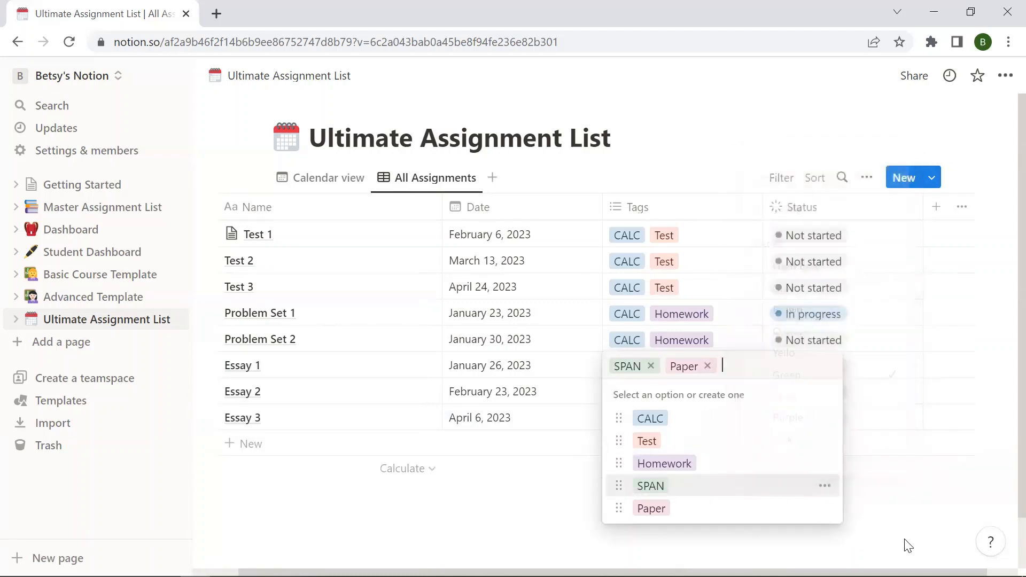
pyautogui.press('Escape')
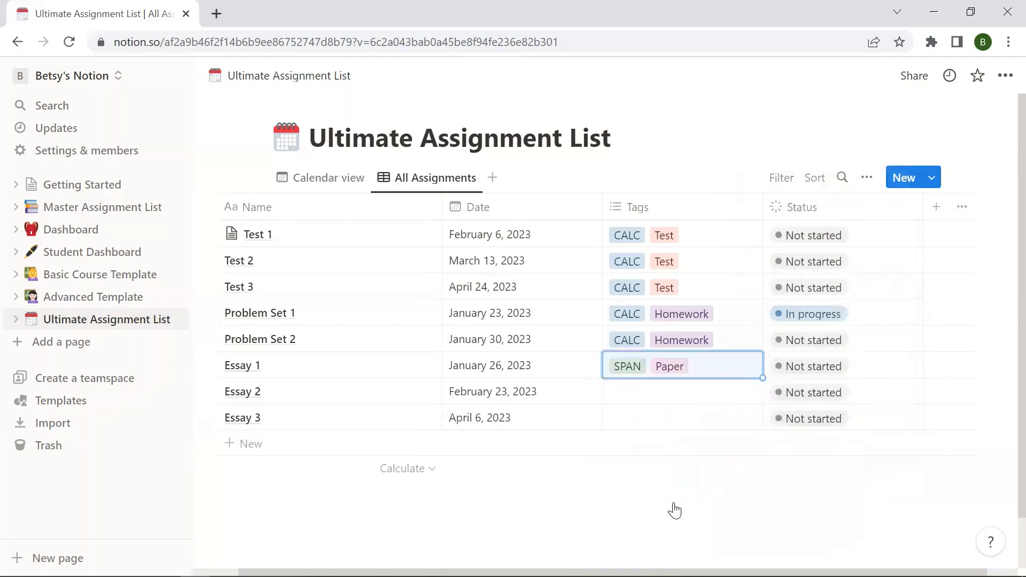
# Step: Tag both Essay 2 and Essay 3 with the existing SPAN and Paper options
pyautogui.click(630, 394)
pyautogui.press('Down')
pyautogui.press('Return')
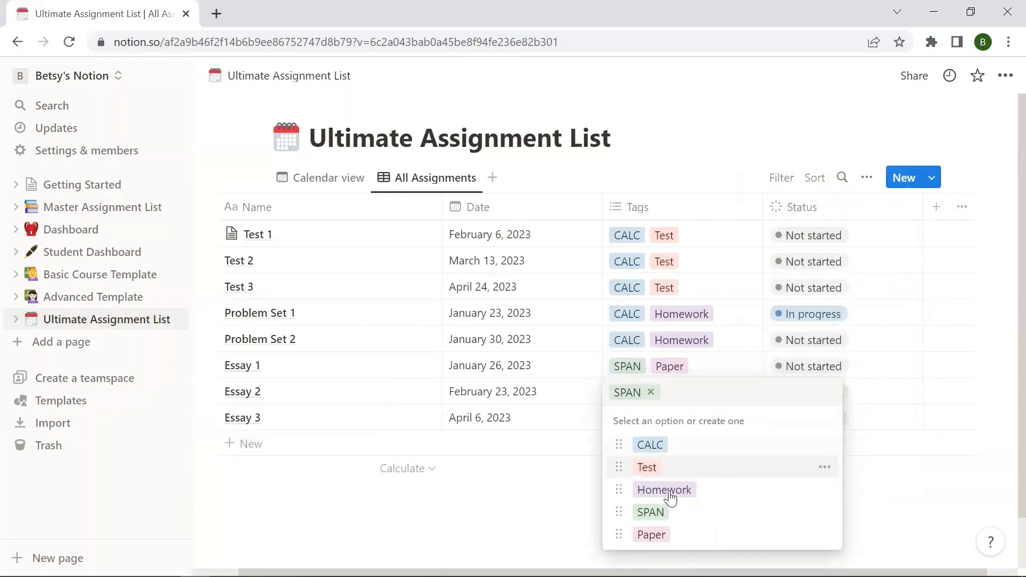
pyautogui.click(660, 529)
pyautogui.press('Escape')
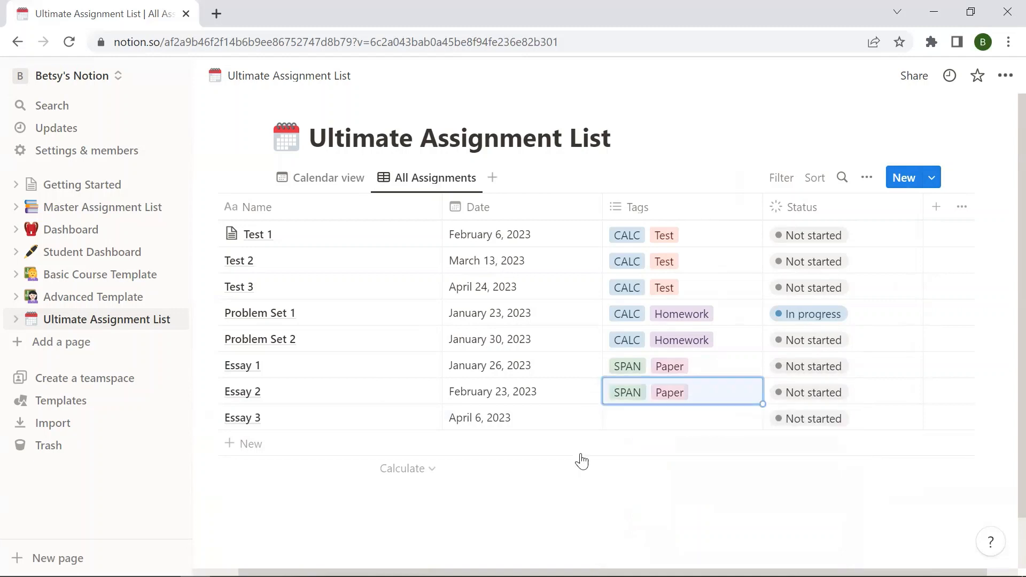
pyautogui.click(636, 418)
pyautogui.click(650, 368)
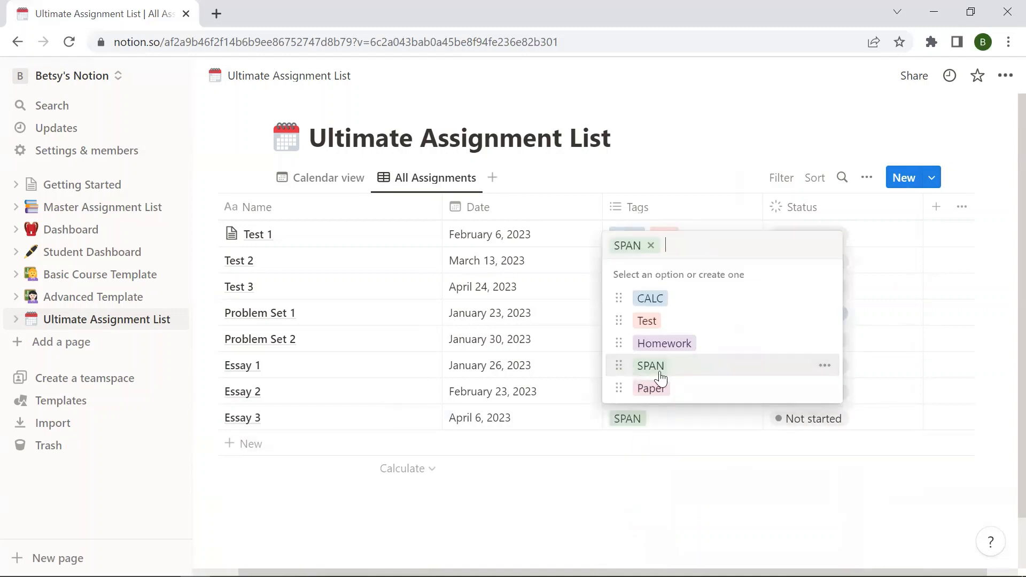
pyautogui.click(665, 390)
pyautogui.press('Escape')
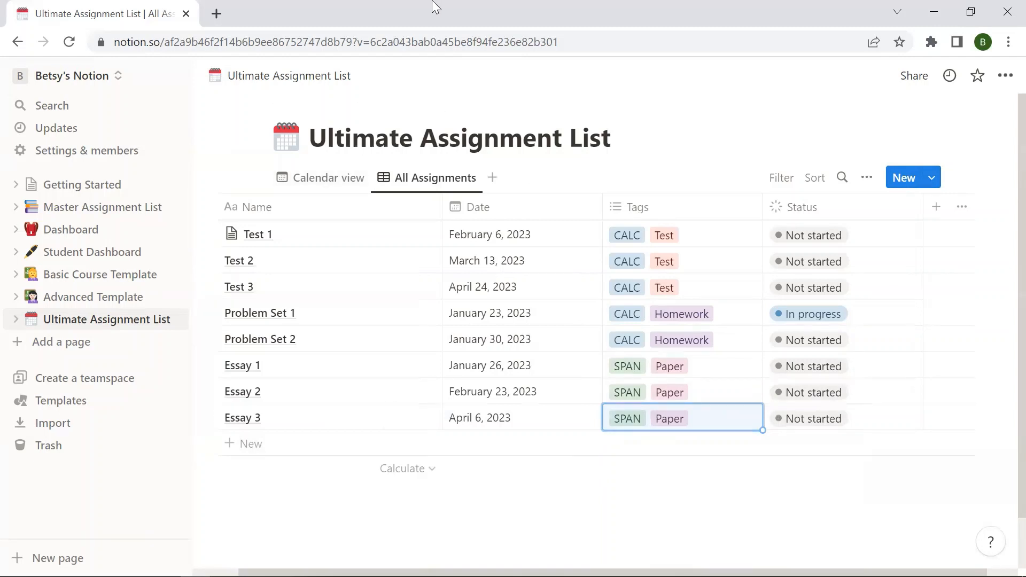
# Step: Add two new assignments to the table named "Presentation 1" and "Presentation 2"
pyautogui.click(235, 446)
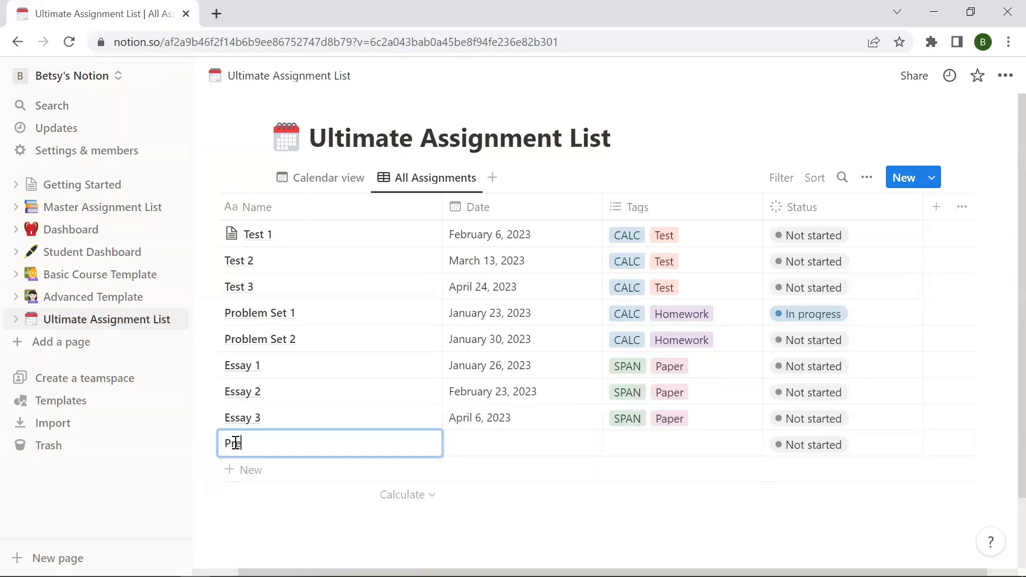
pyautogui.write('Presentation 1')
pyautogui.press('Escape')
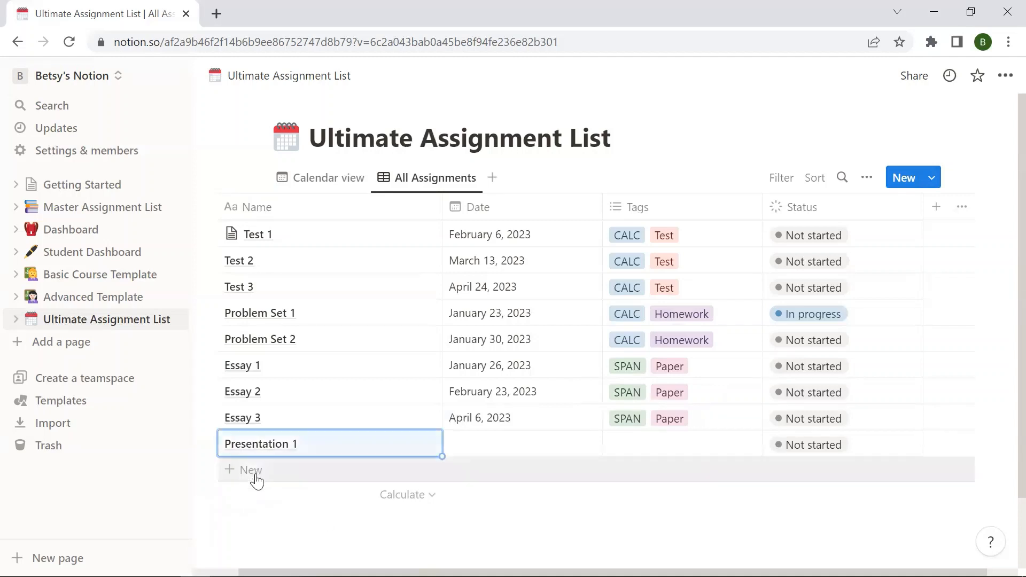
pyautogui.click(257, 480)
pyautogui.write('Pre')
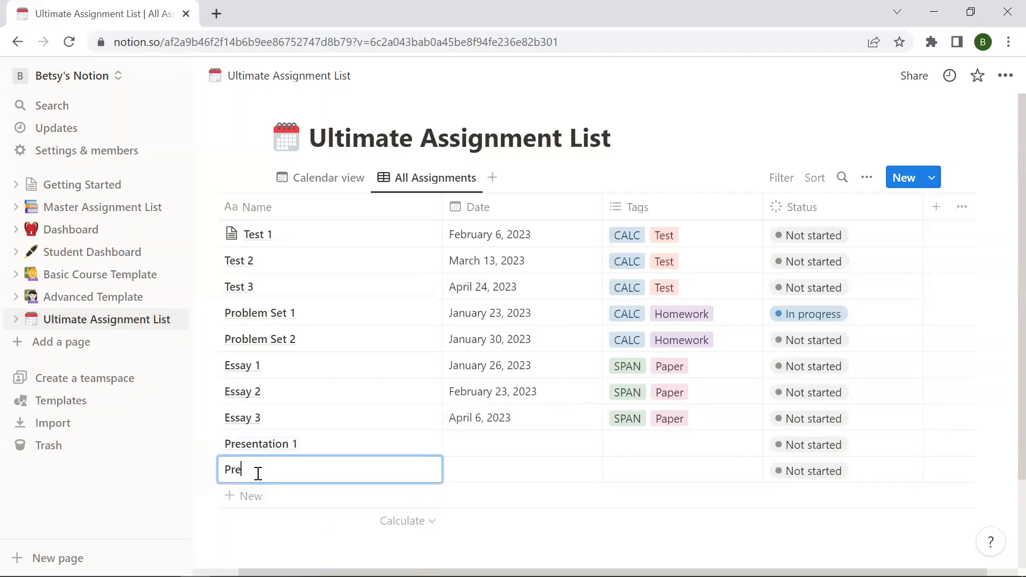
pyautogui.write('sentation 2')
pyautogui.press('Escape')
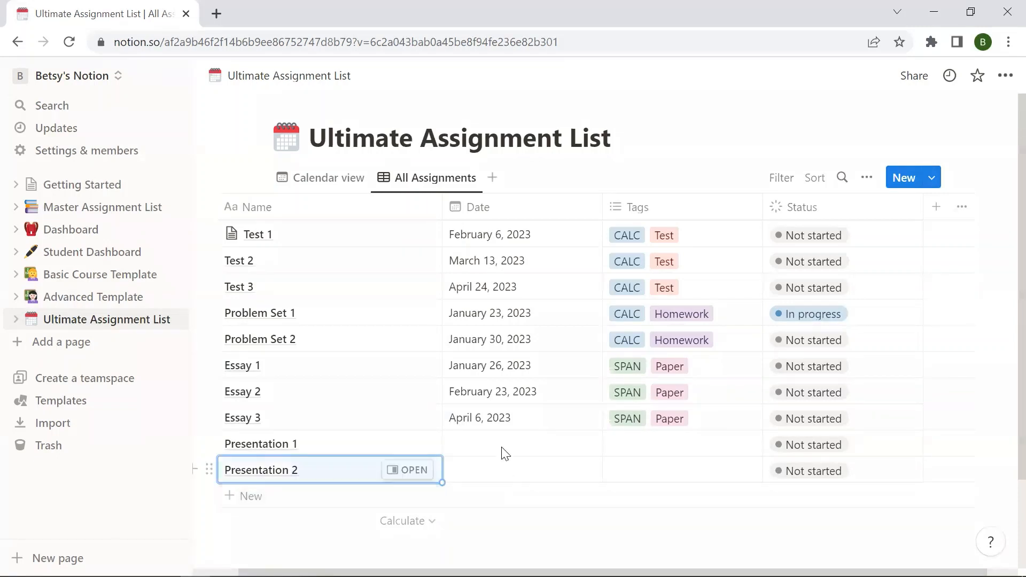
# Step: Set the date of Presentation 1 to February 9, 2023 and the date of Presentation 2 to March 16, 2023
pyautogui.click(503, 450)
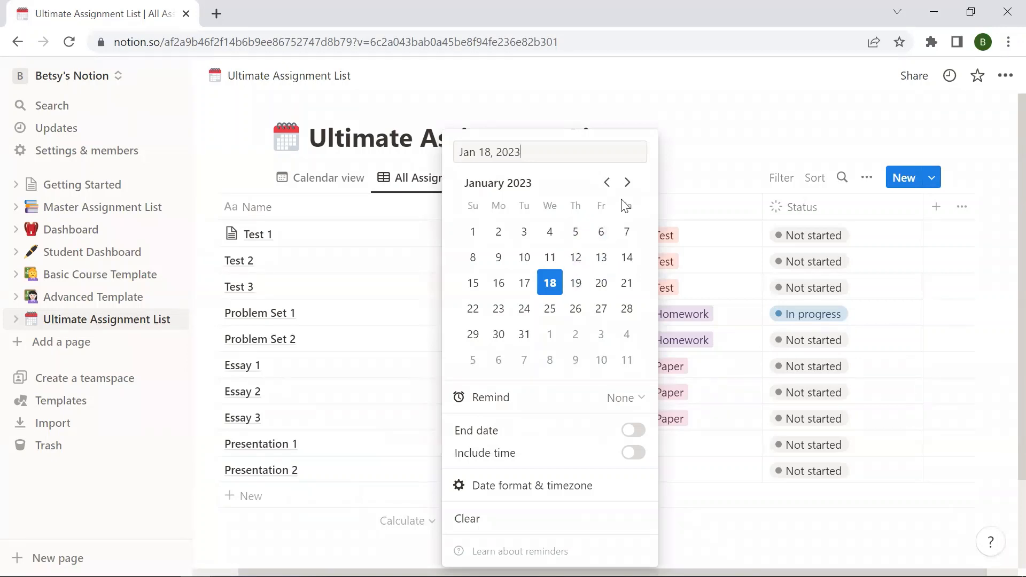
pyautogui.click(631, 184)
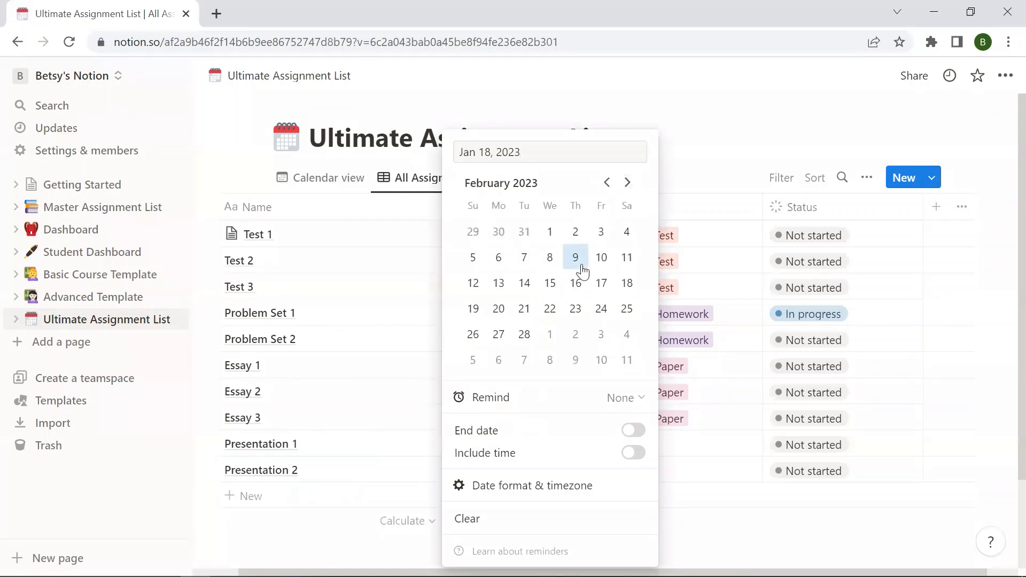
pyautogui.click(576, 260)
pyautogui.click(736, 524)
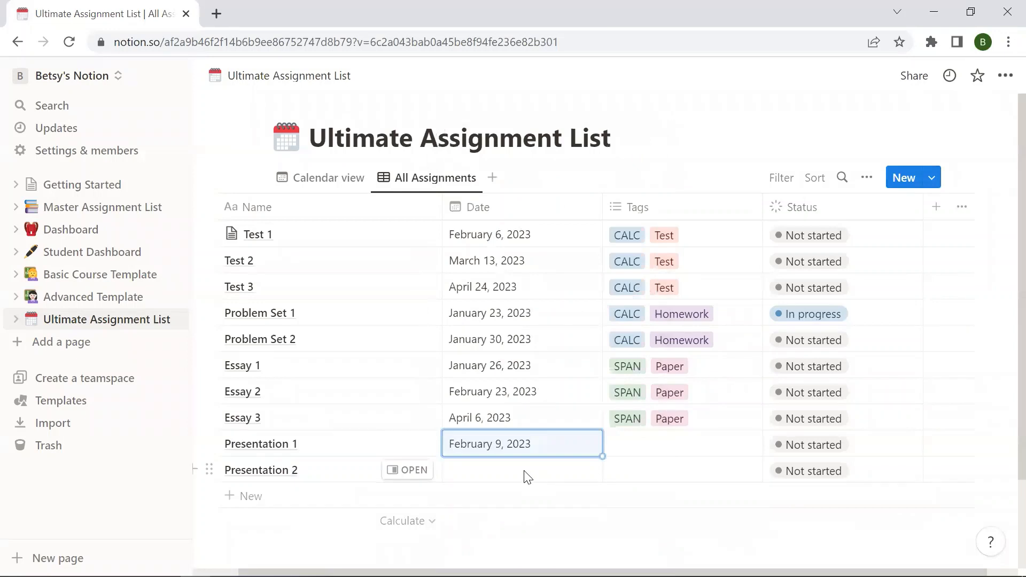
pyautogui.click(525, 475)
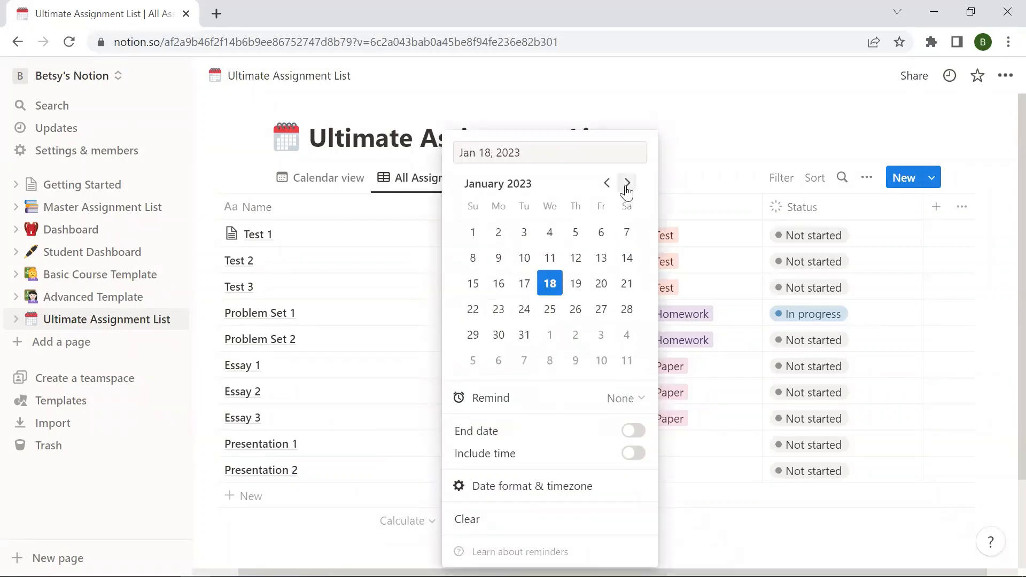
pyautogui.click(626, 187)
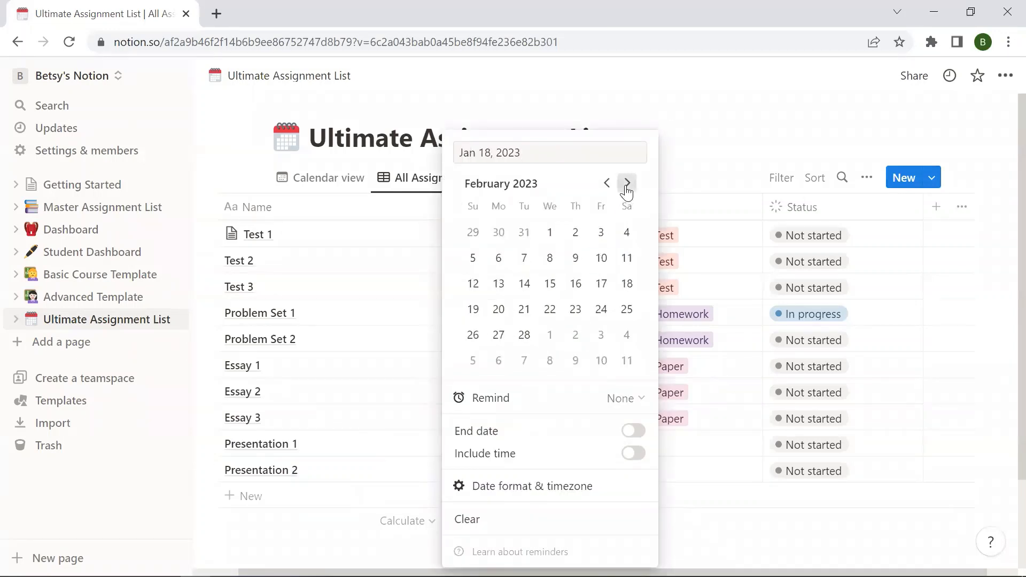
pyautogui.click(626, 187)
pyautogui.click(576, 284)
pyautogui.click(729, 522)
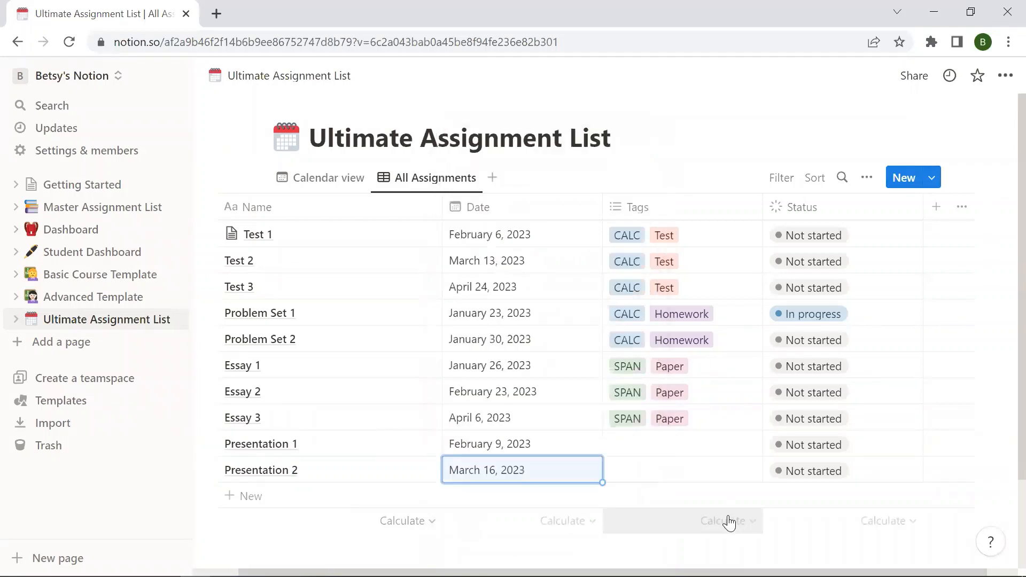
# Step: Tag Presentation 1 with the existing SPAN option
pyautogui.click(664, 447)
pyautogui.click(650, 392)
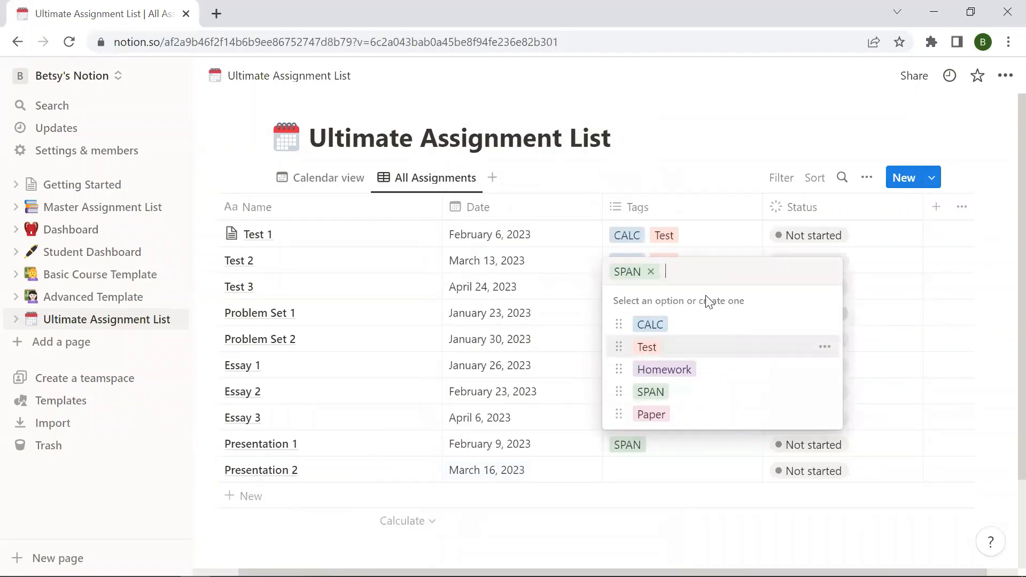
pyautogui.write('Major')
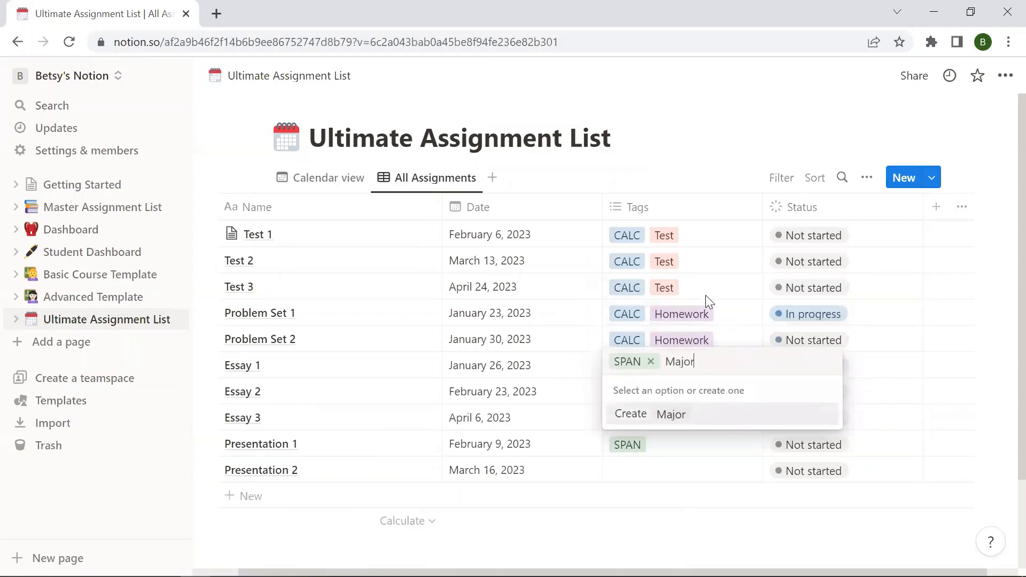
pyautogui.write(' Assignments')
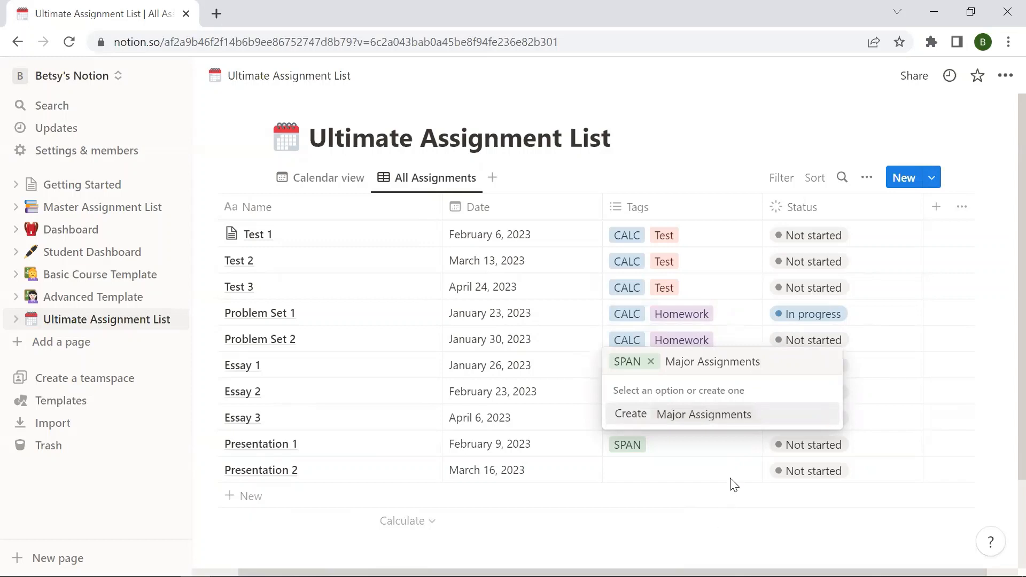
pyautogui.press('Escape')
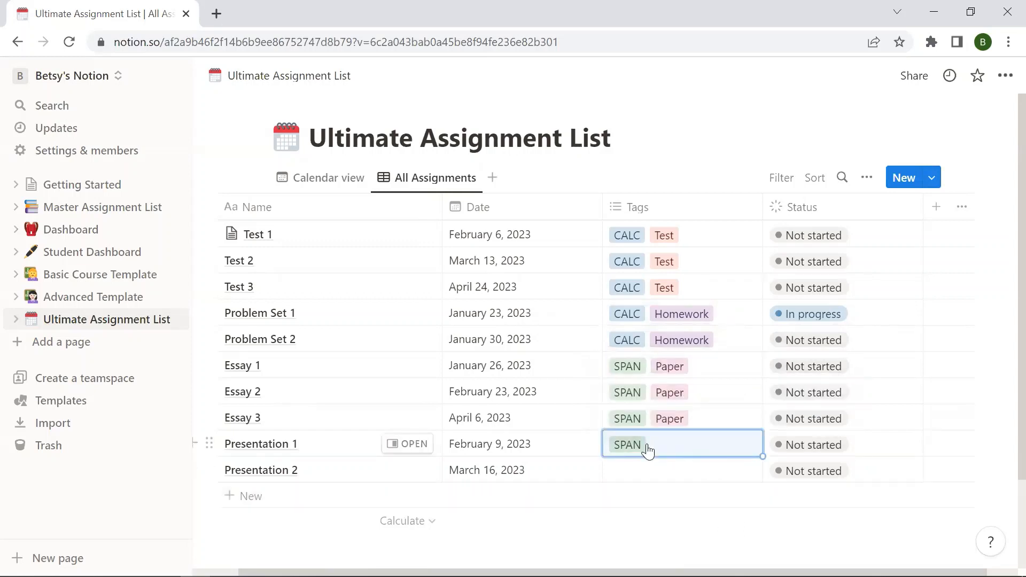
# Step: Create the tag "Major Assignments" for Presentation 1 and set its color to yellow
pyautogui.click(648, 451)
pyautogui.write('Majo')
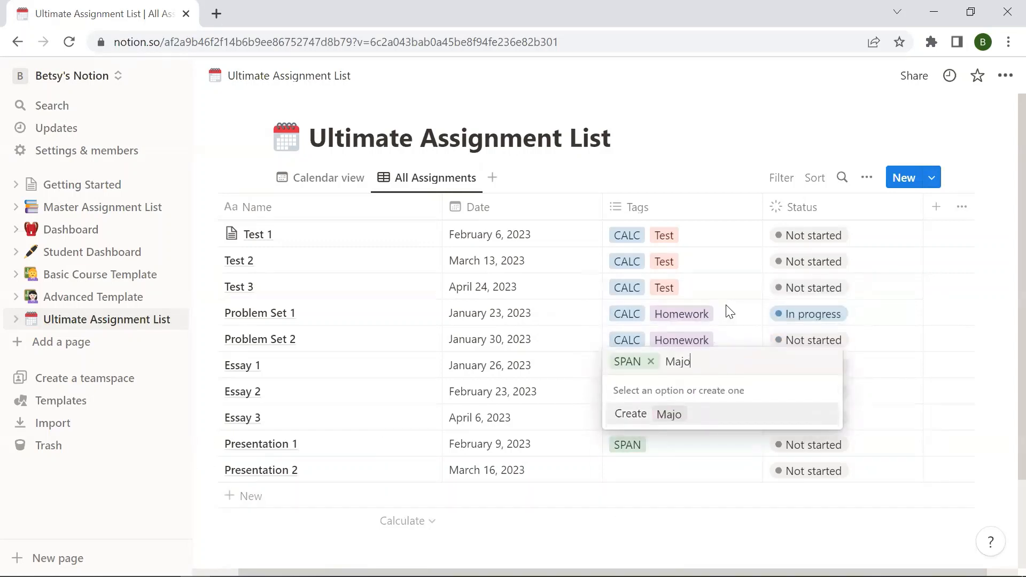
pyautogui.write('r Assignments')
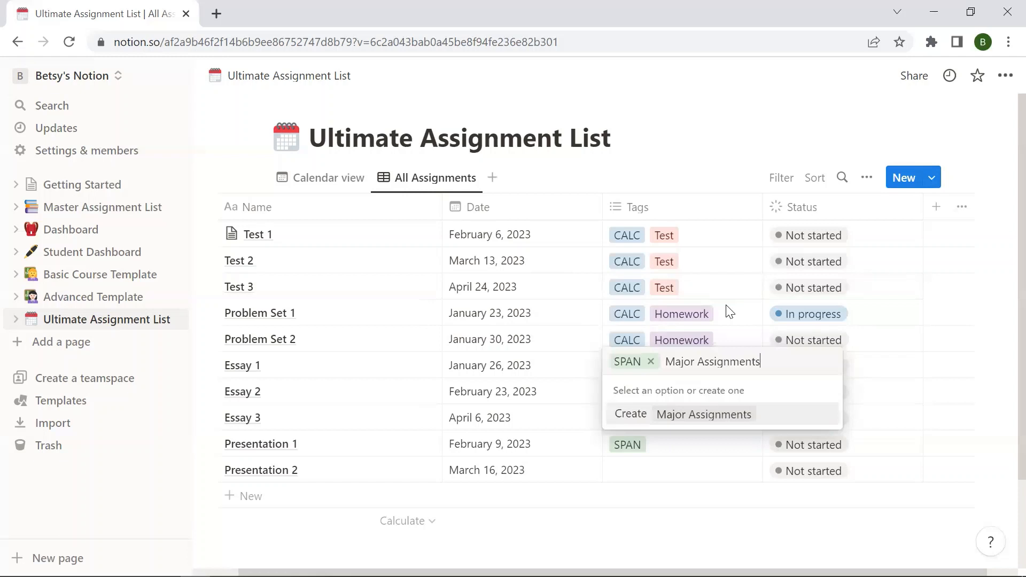
pyautogui.press('Return')
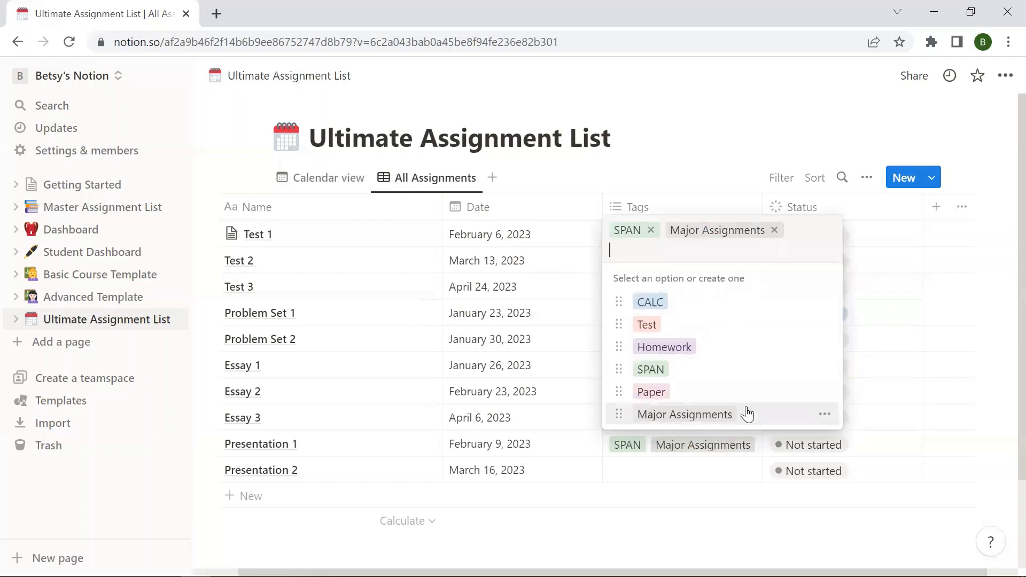
pyautogui.click(824, 415)
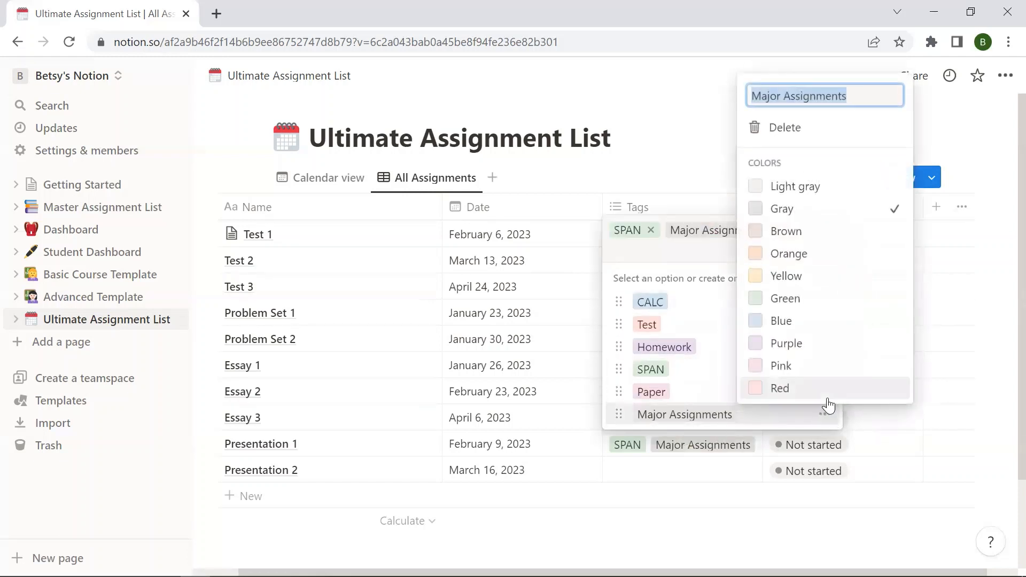
pyautogui.click(807, 278)
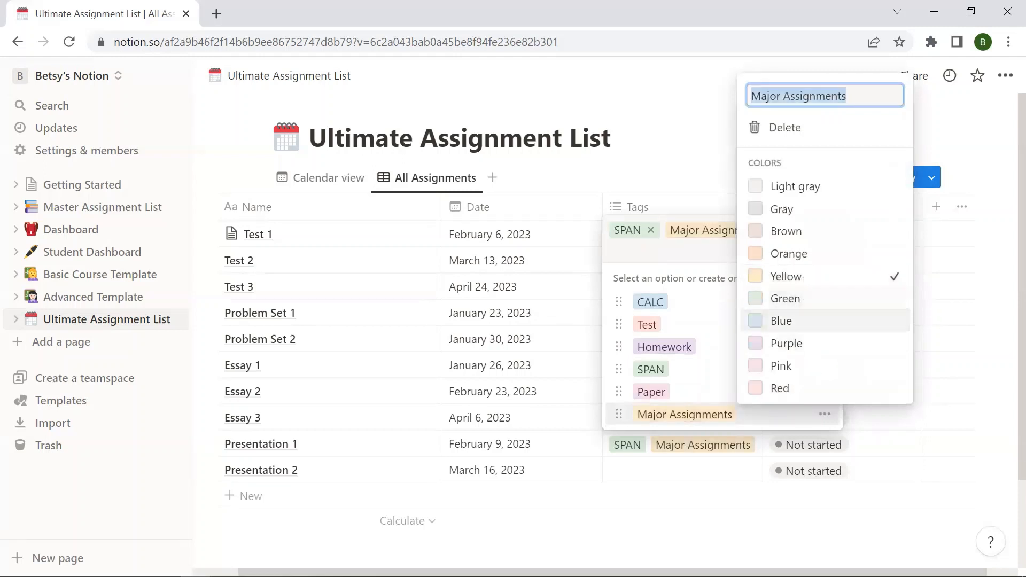
# Step: Tag Presentation 2 with the existing SPAN and Major Assignments options
pyautogui.click(686, 524)
pyautogui.click(654, 474)
pyautogui.click(649, 470)
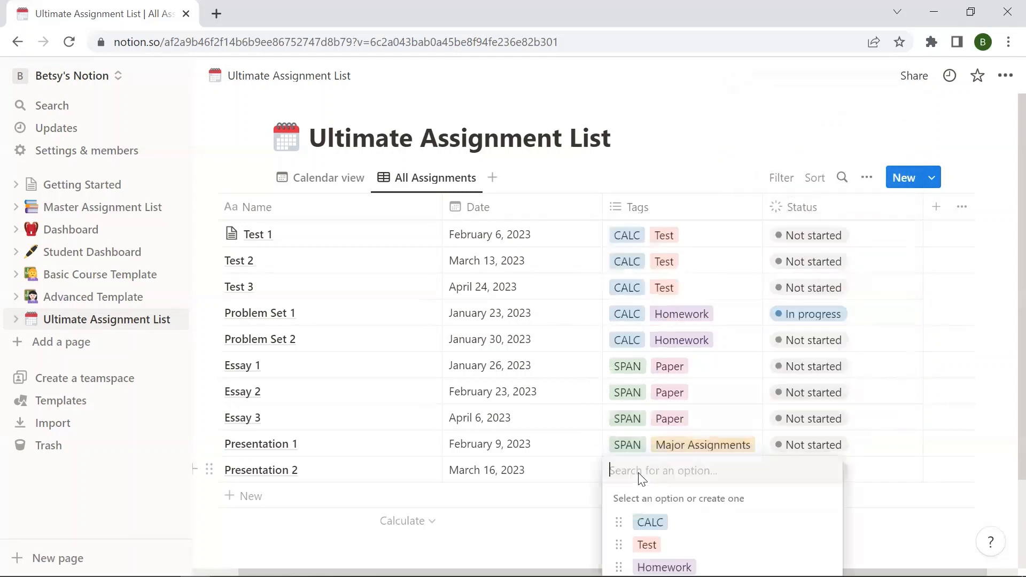
pyautogui.click(663, 402)
pyautogui.click(693, 442)
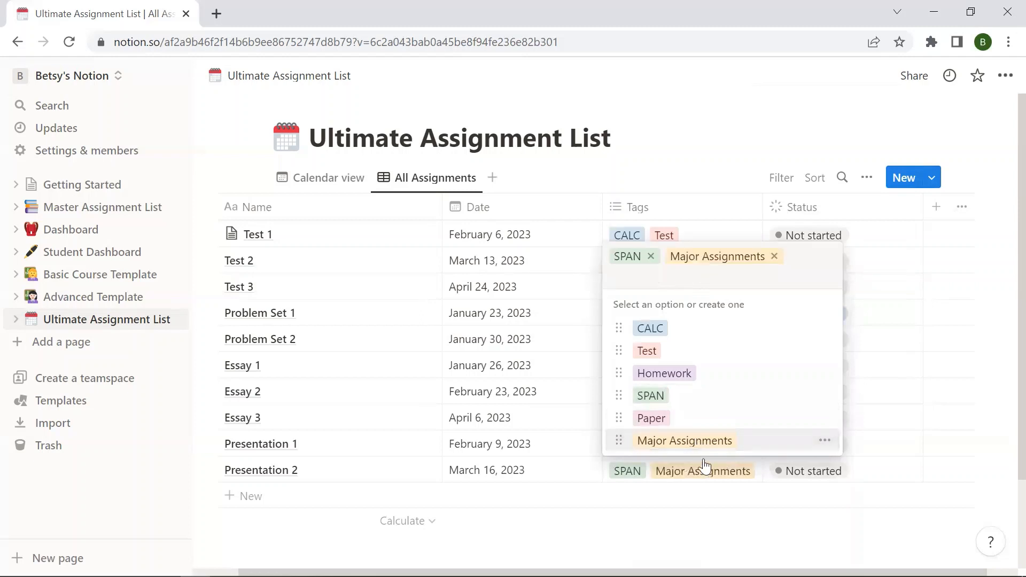
pyautogui.click(736, 537)
# Step: Add a new assignment named "Read chapter 2" to the table and set its date to January 19, 2023
pyautogui.click(270, 498)
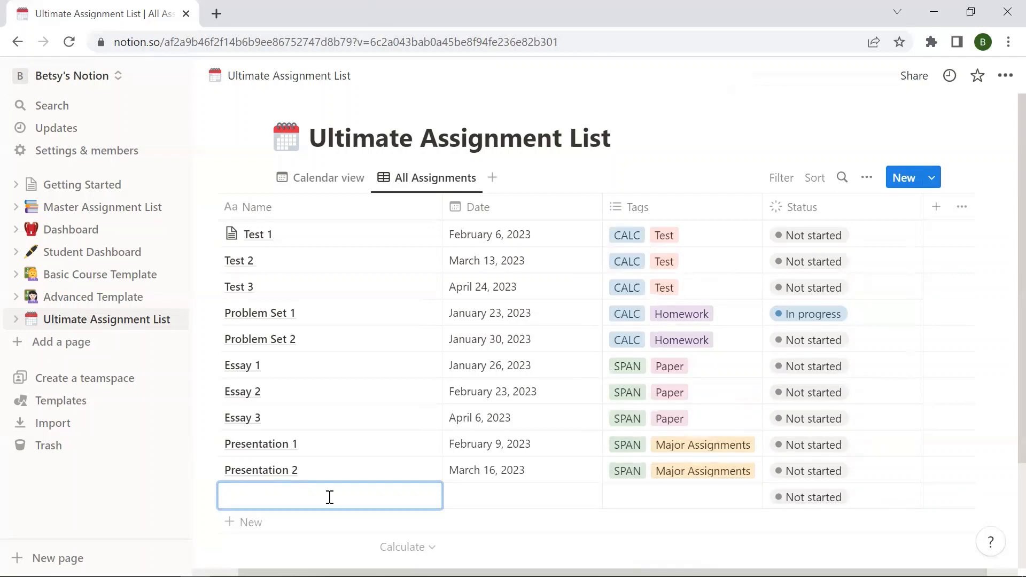
pyautogui.write('chapter 2')
pyautogui.press('Return')
pyautogui.press('Tab')
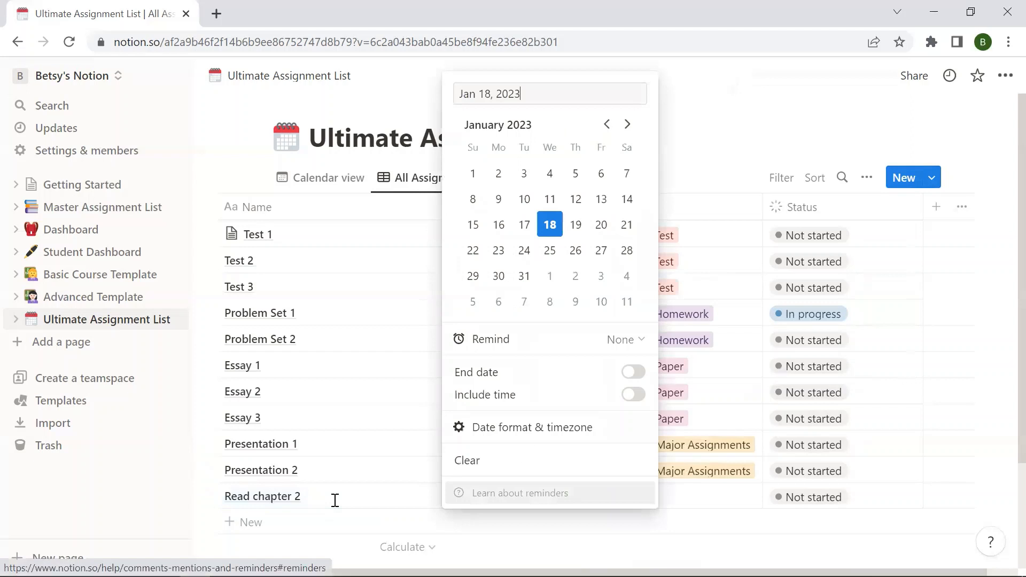
pyautogui.click(575, 225)
pyautogui.click(686, 516)
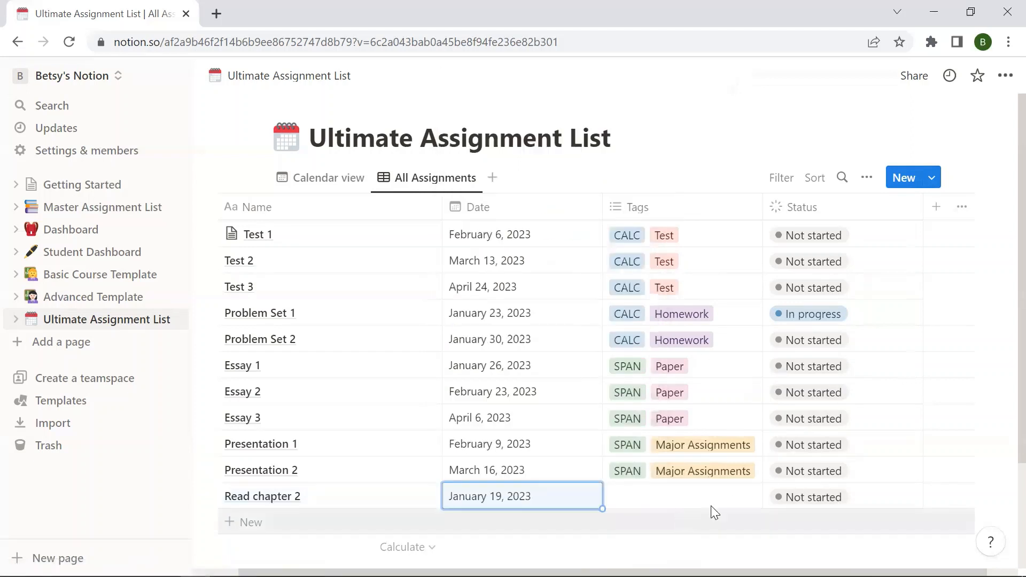
# Step: Set the status of Read chapter 2 to In progress and tag it with SPAN and Homework
pyautogui.click(812, 499)
pyautogui.click(821, 386)
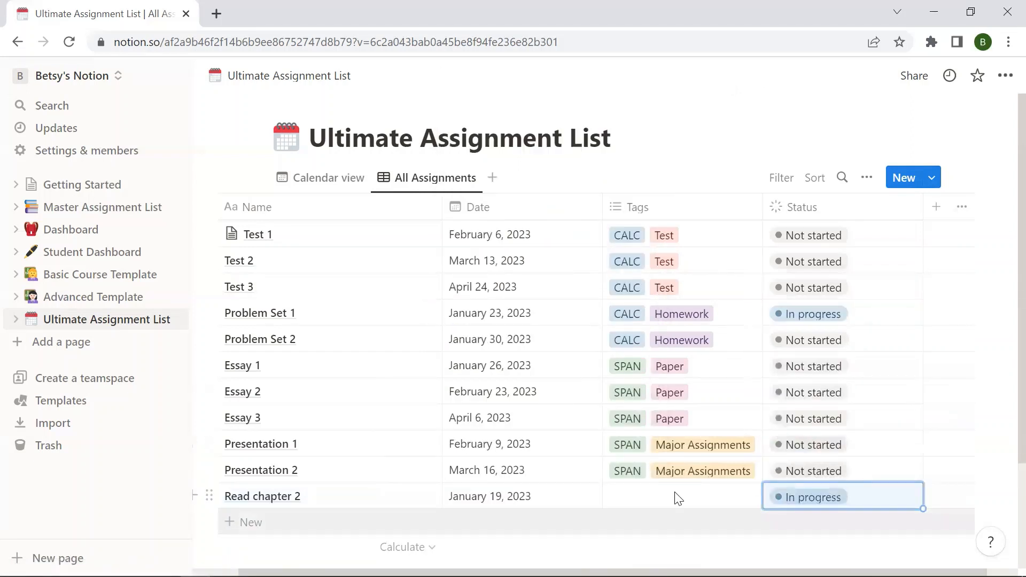
pyautogui.click(676, 497)
pyautogui.click(650, 423)
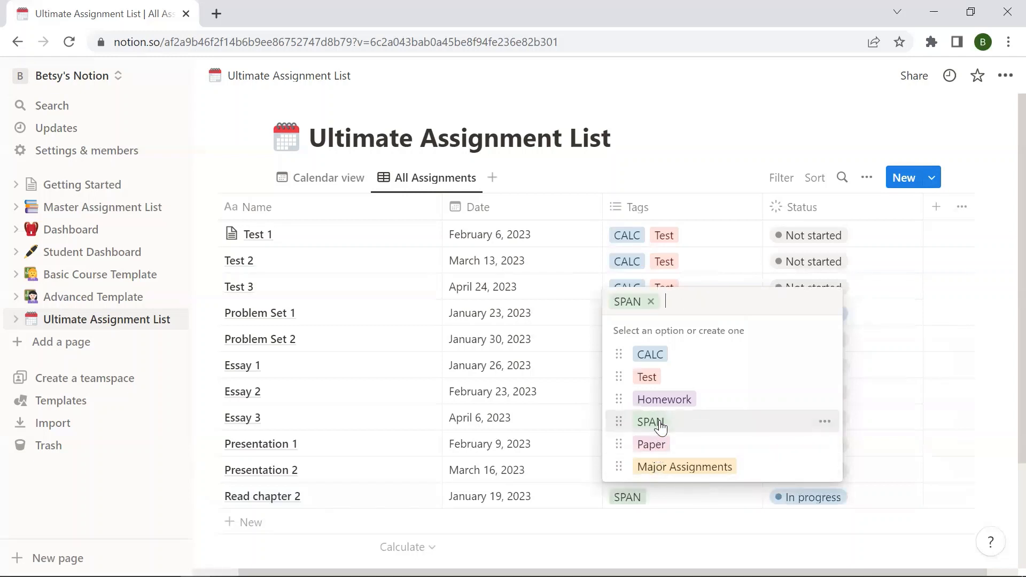
pyautogui.click(665, 402)
# Step: Add a new assignment named "Worksheet 2" to the table and set its date to January 24, 2023
pyautogui.click(248, 522)
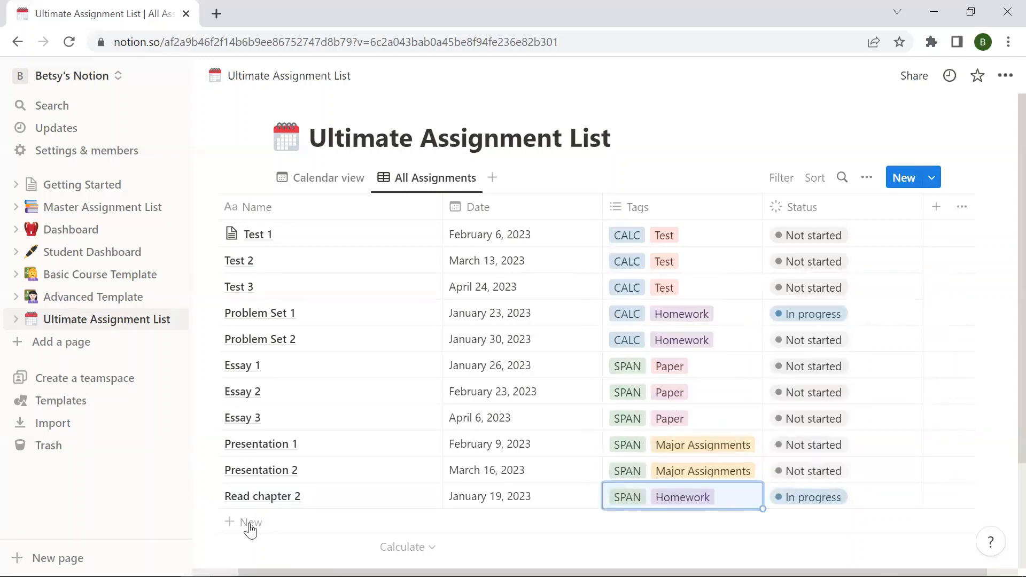
pyautogui.click(247, 521)
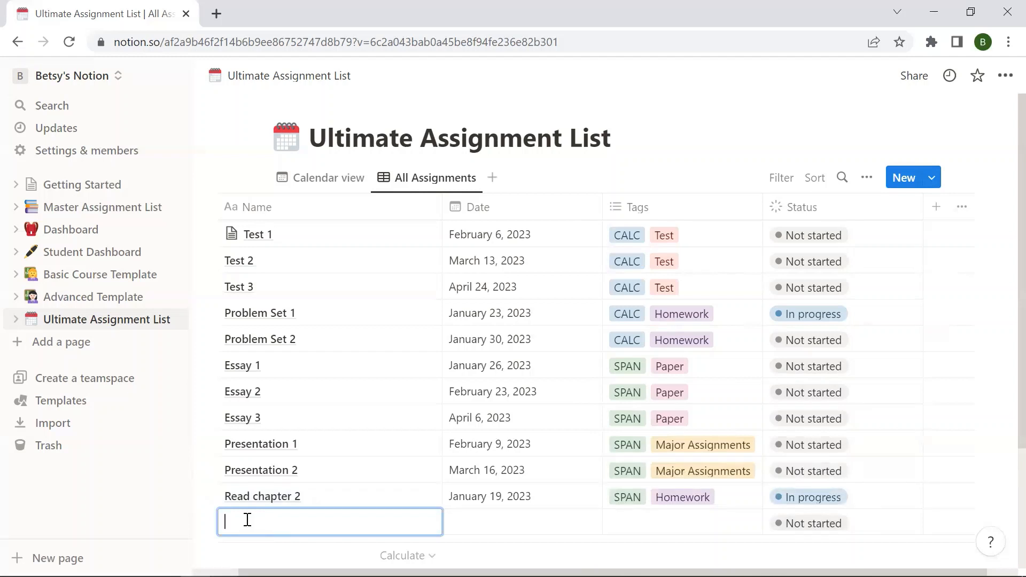
pyautogui.write('Worksheet 2')
pyautogui.press('Return')
pyautogui.press('Right')
pyautogui.press('Return')
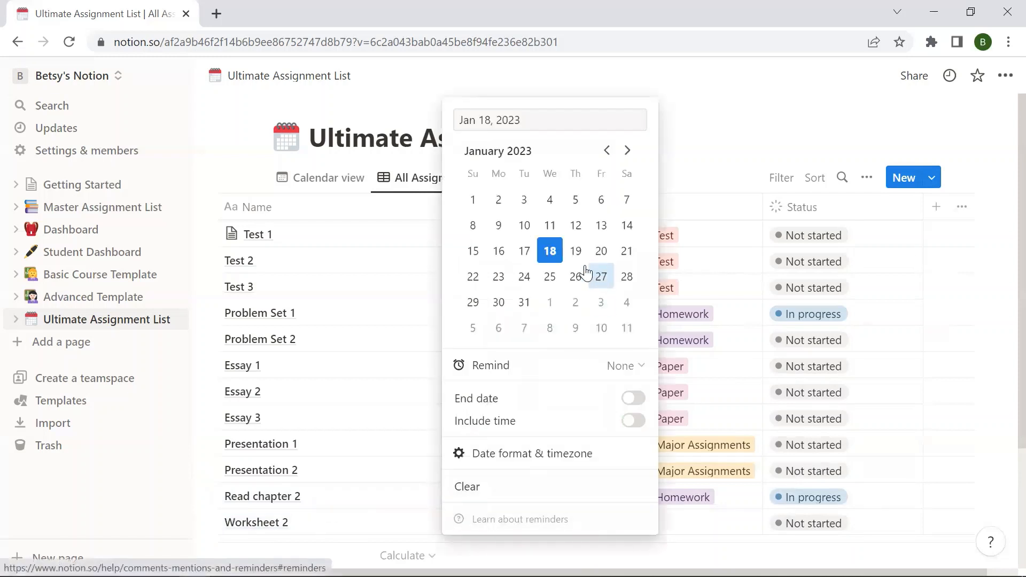
pyautogui.click(524, 276)
pyautogui.press('Escape')
# Step: Tag Worksheet 2 with the existing SPAN and Homework options
pyautogui.click(663, 527)
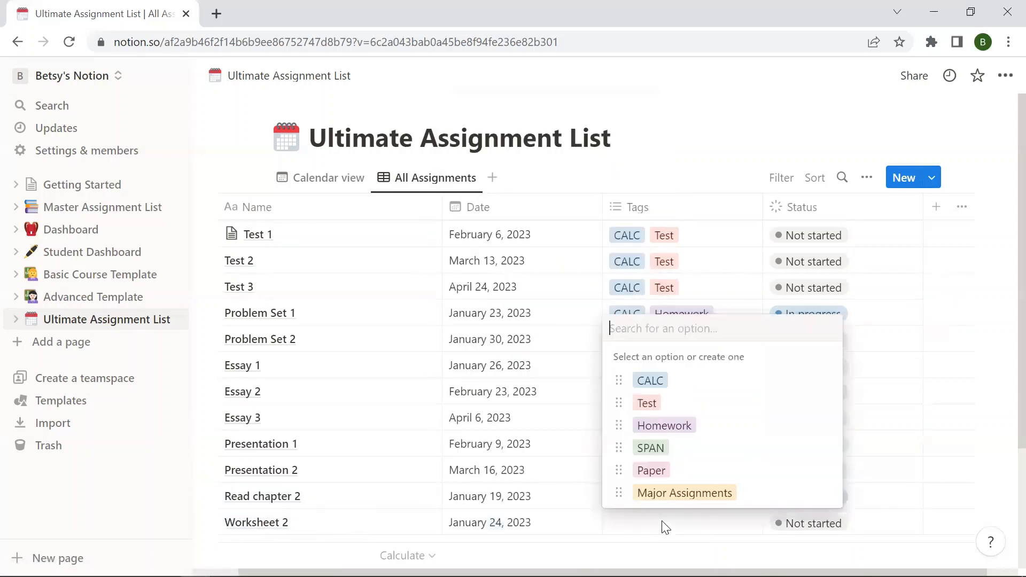
pyautogui.click(660, 447)
pyautogui.click(664, 426)
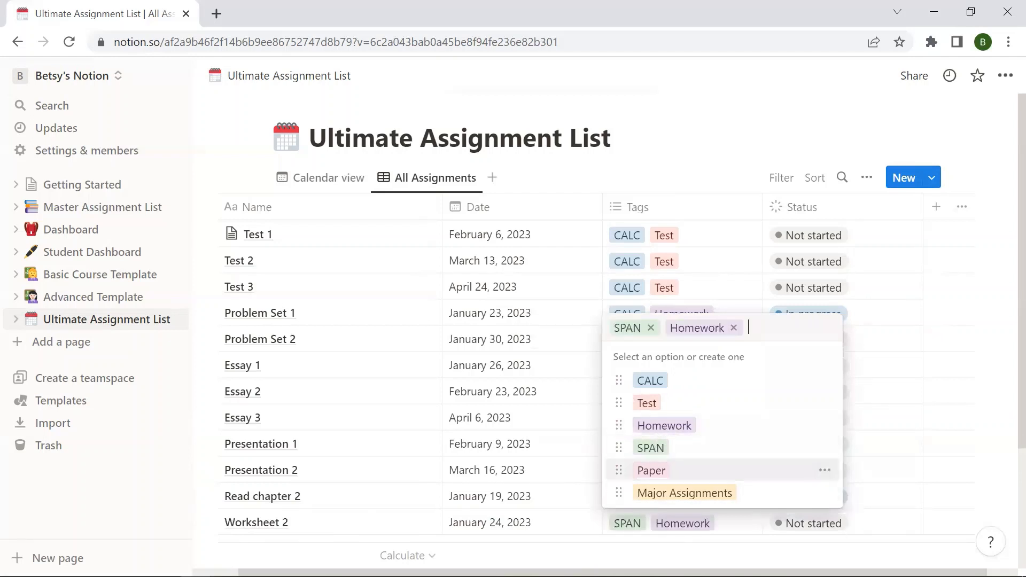
pyautogui.press('Escape')
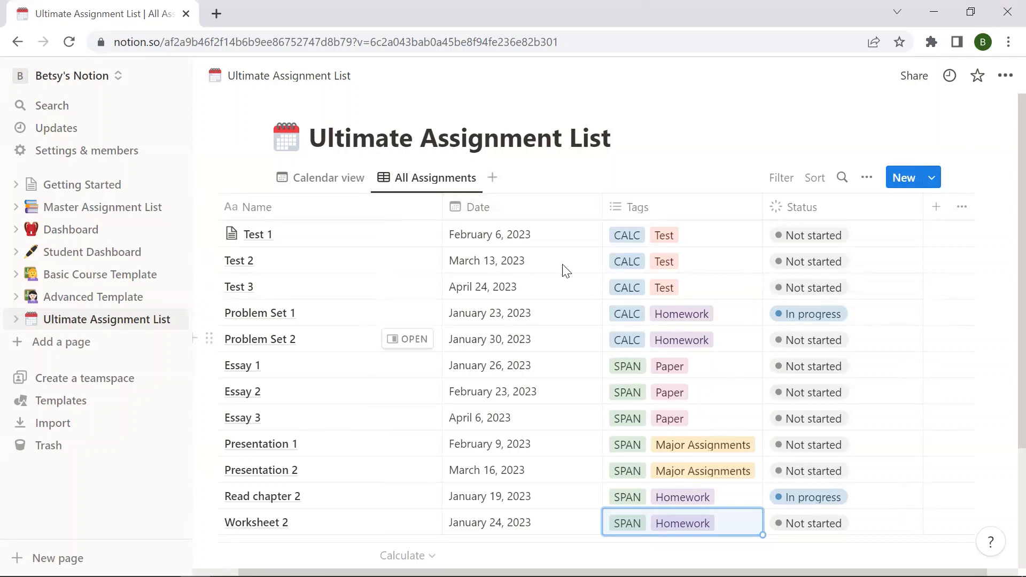
# Step: Sort the All Assignments table by Date ascending, and replace that sort with Tags ascending
pyautogui.click(483, 212)
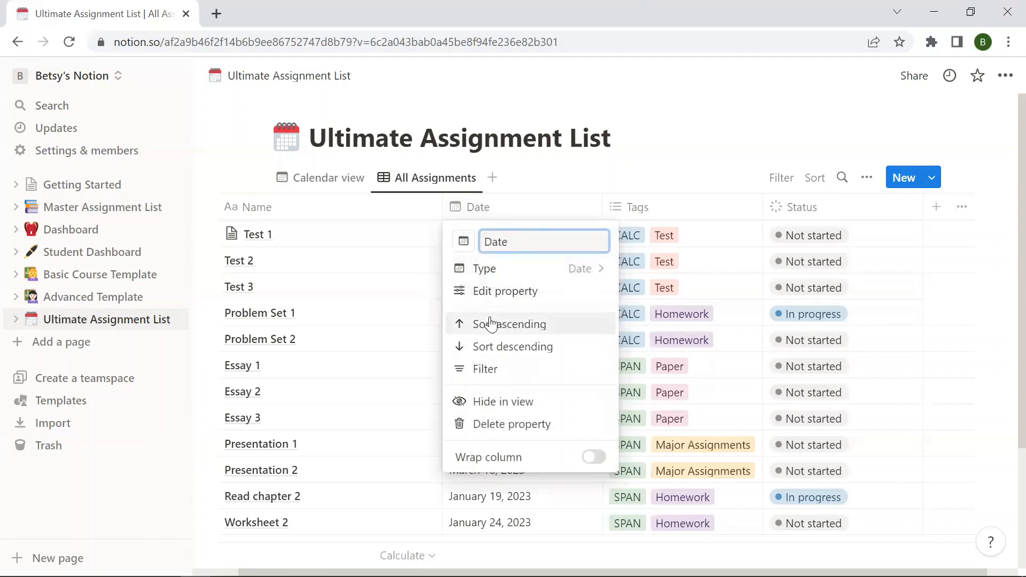
pyautogui.click(570, 327)
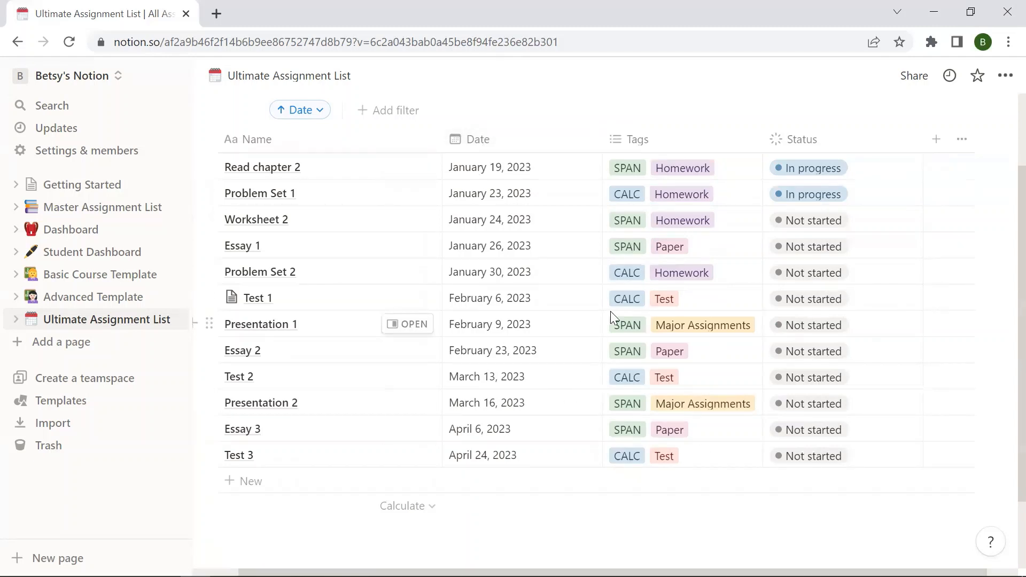
pyautogui.click(633, 141)
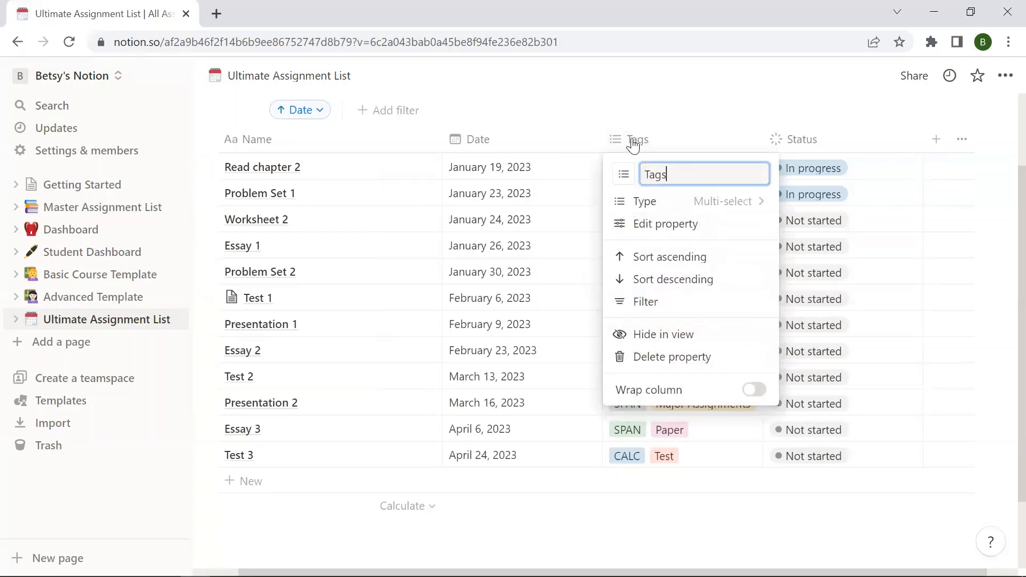
pyautogui.click(671, 259)
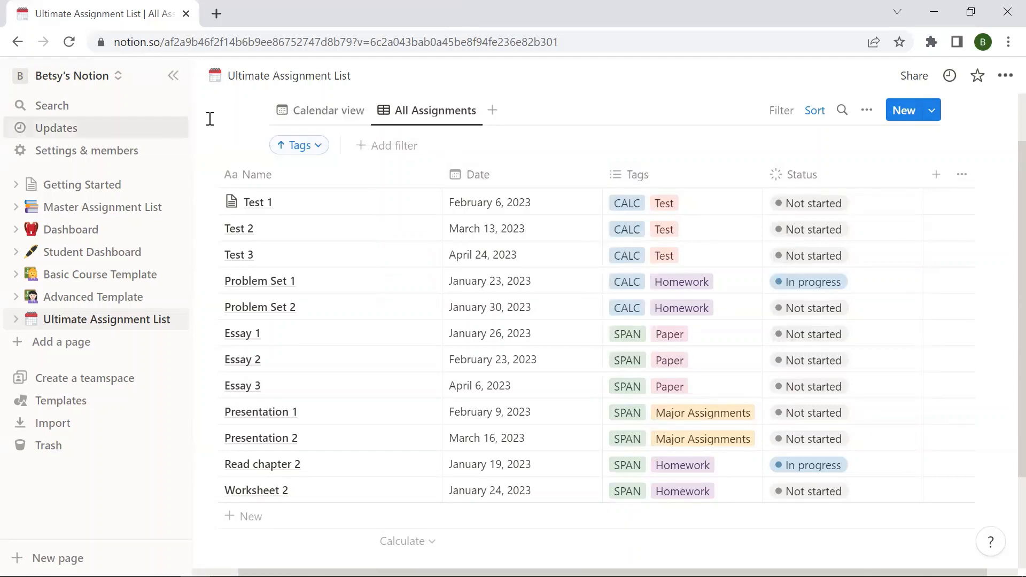
# Step: Switch to the calendar view and look through the assignments scheduled from January to March 2023
pyautogui.click(282, 121)
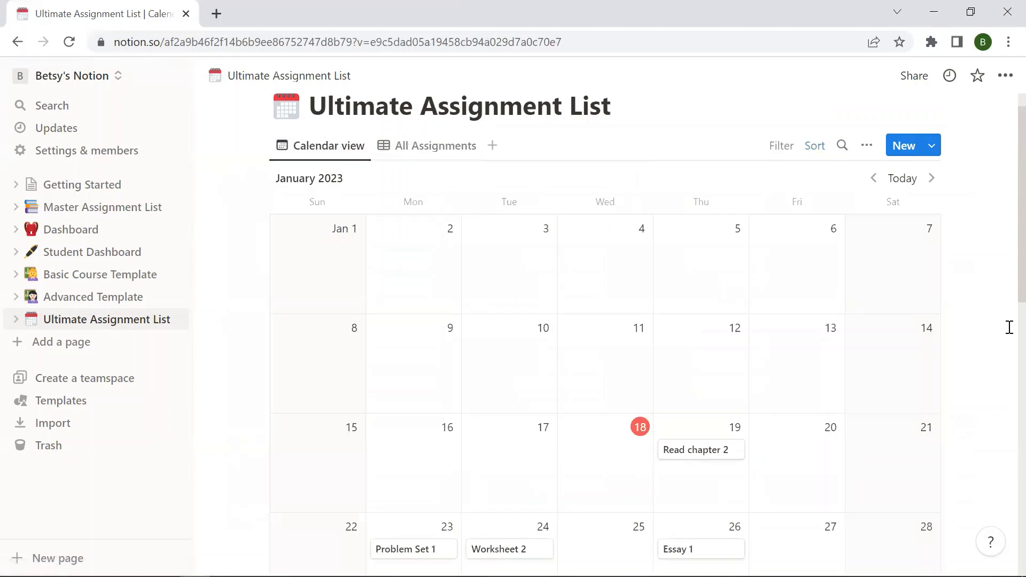
pyautogui.scroll(-3, 1009, 327)
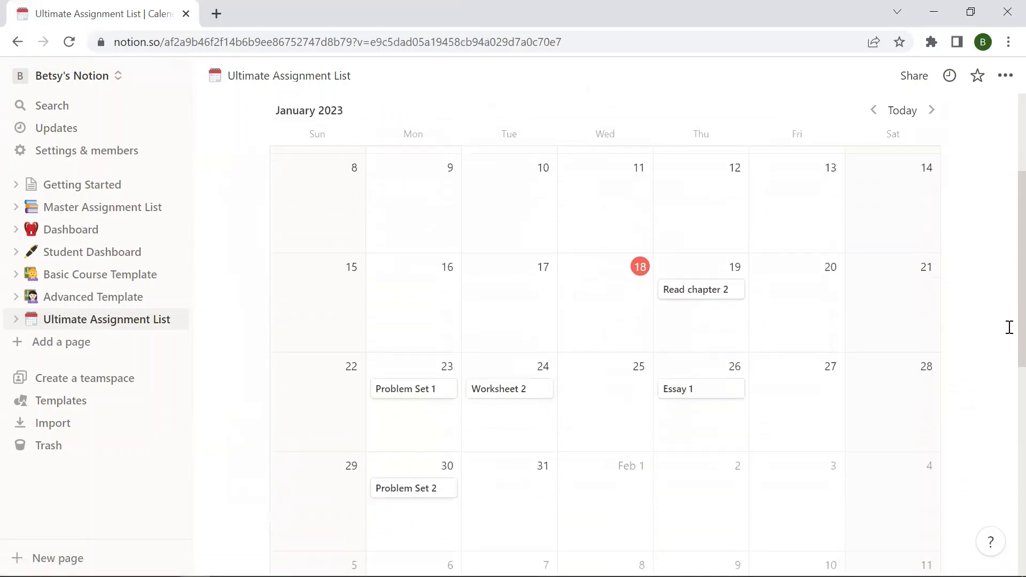
pyautogui.scroll(-2, 1009, 327)
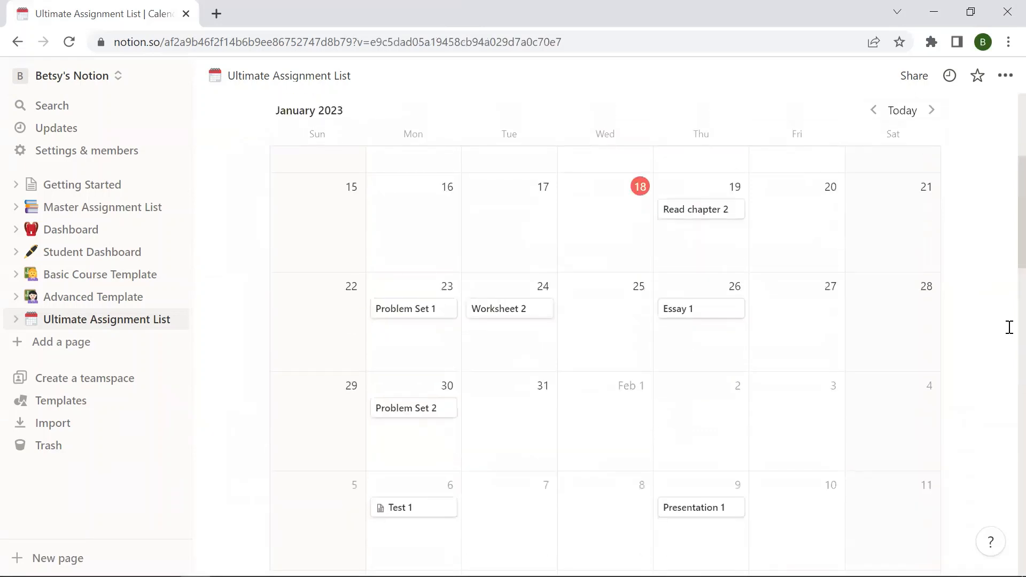
pyautogui.scroll(-3, 1009, 327)
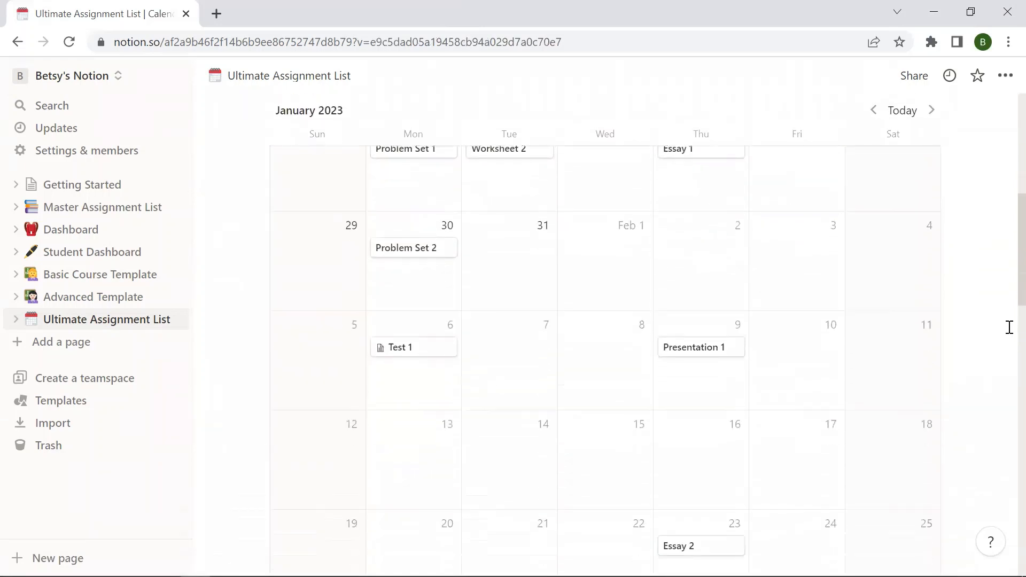
pyautogui.scroll(-9, 1009, 326)
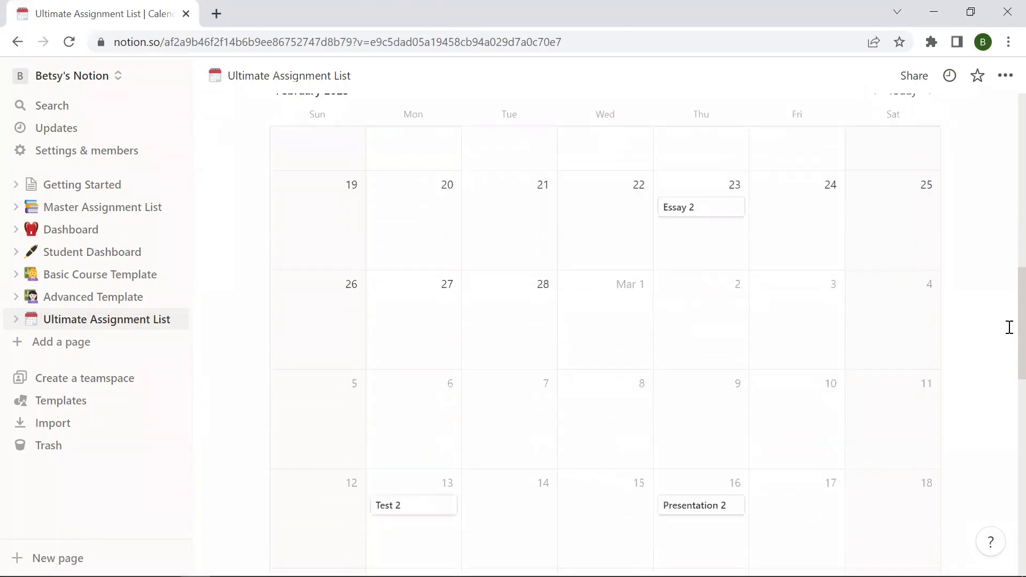
pyautogui.scroll(-4, 1009, 327)
pyautogui.scroll(11, 1008, 327)
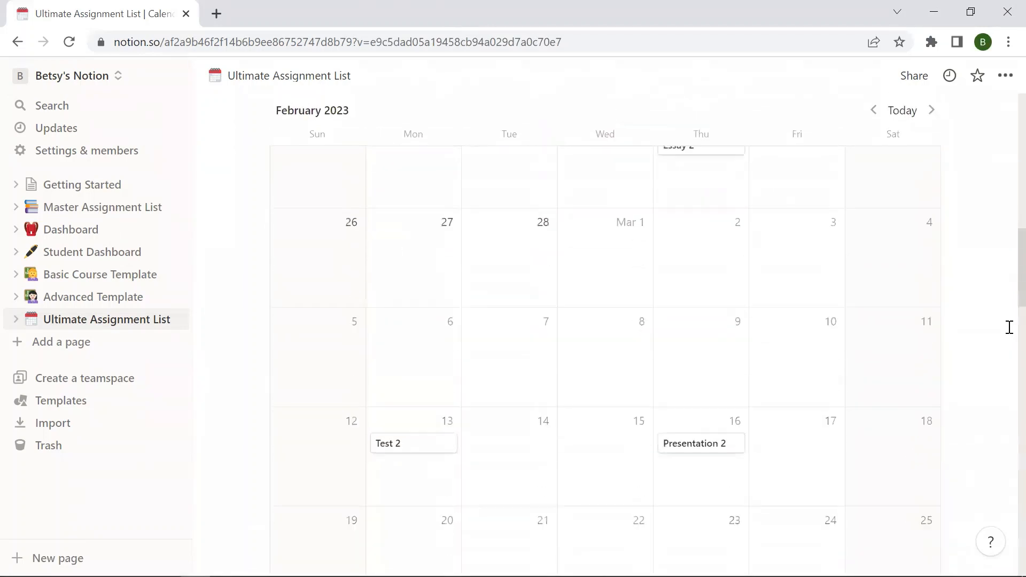
pyautogui.scroll(2, 1009, 327)
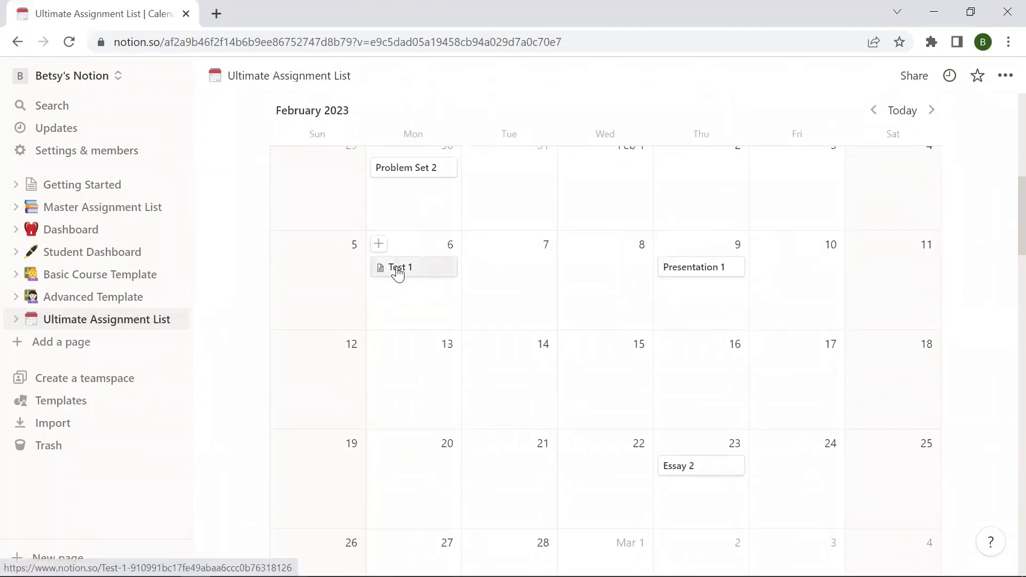
# Step: Open the Test 1 entry from the calendar, view it as a full page, and return to the Ultimate Assignment List
pyautogui.click(397, 272)
pyautogui.scroll(-2, 625, 327)
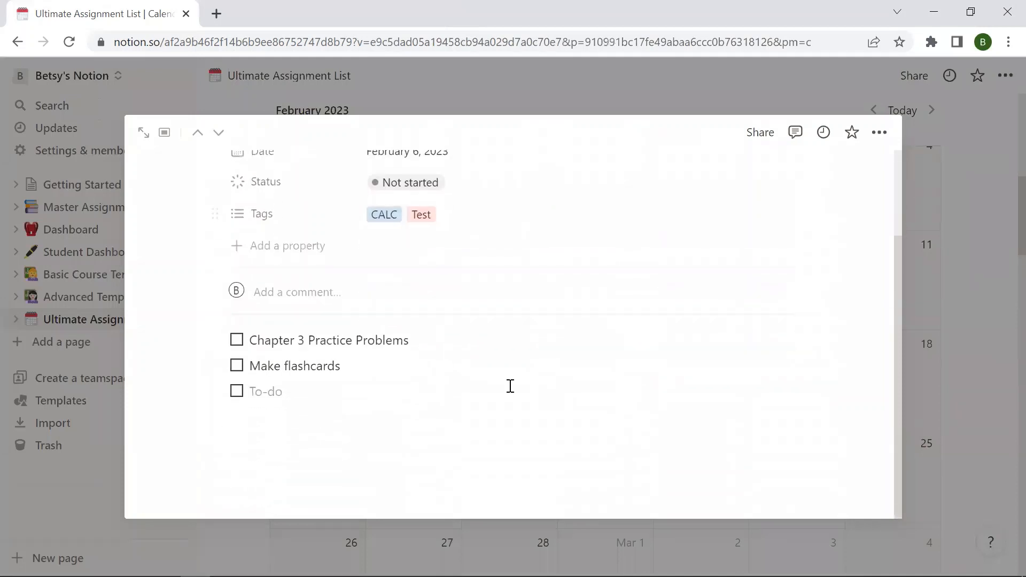
pyautogui.scroll(2, 344, 400)
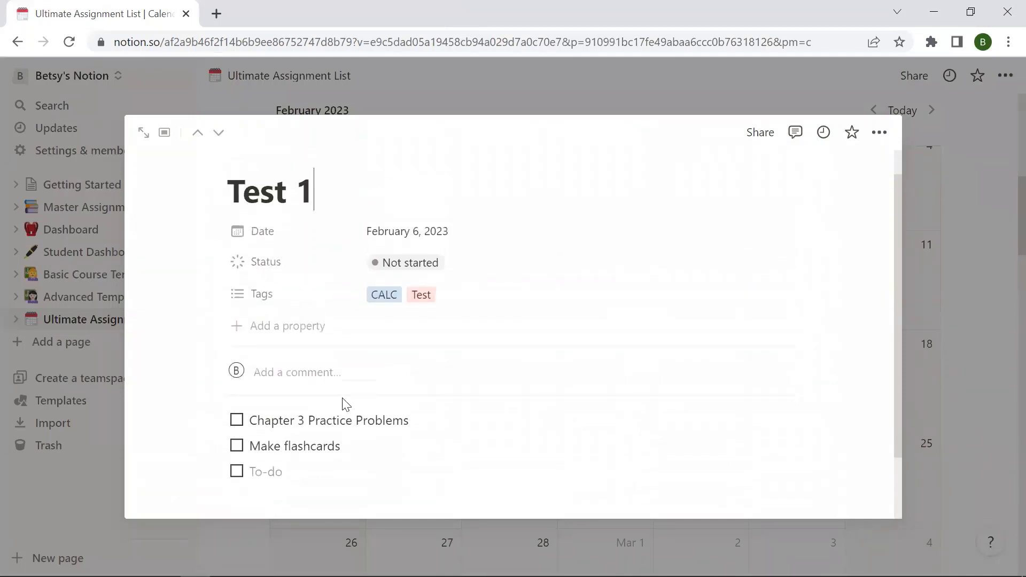
pyautogui.click(314, 192)
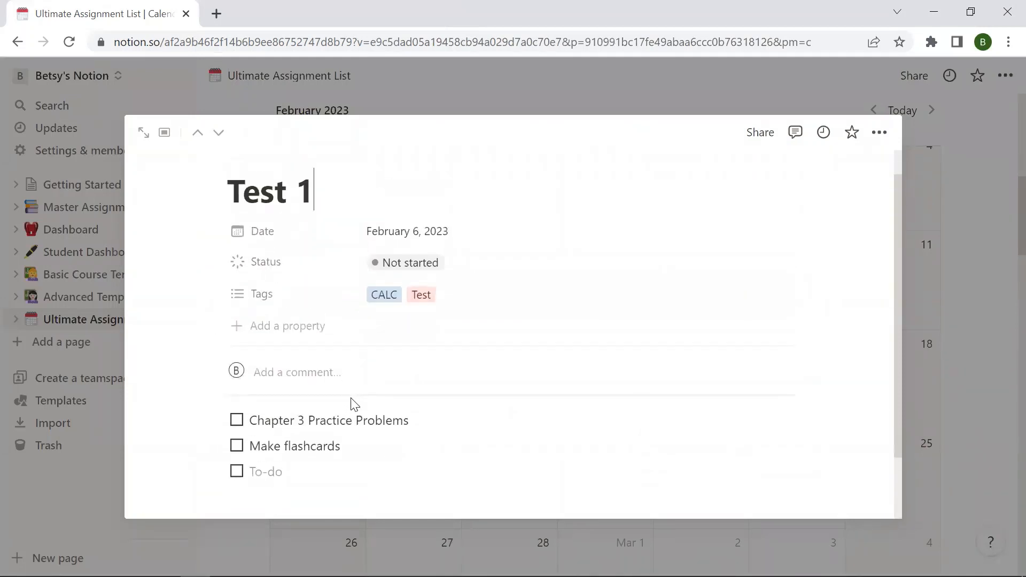
pyautogui.click(142, 134)
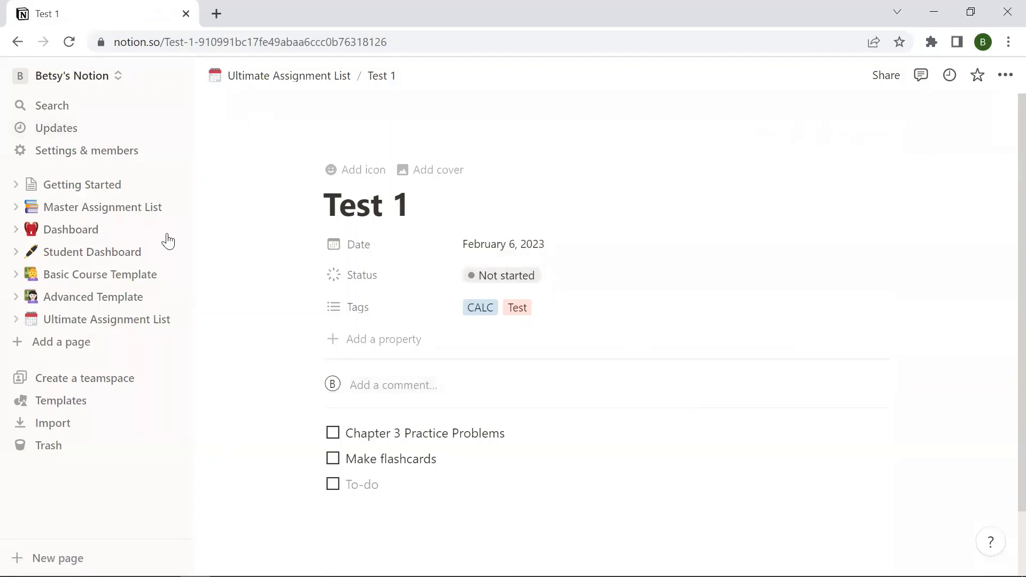
pyautogui.click(74, 321)
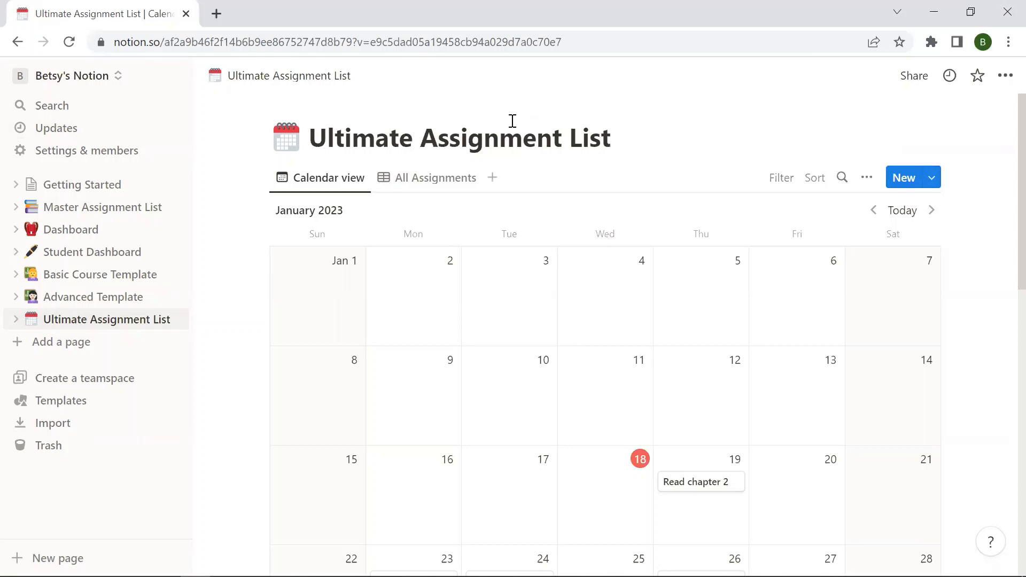
# Step: Add a new view with the Timeline layout to the Ultimate Assignment List
pyautogui.click(492, 178)
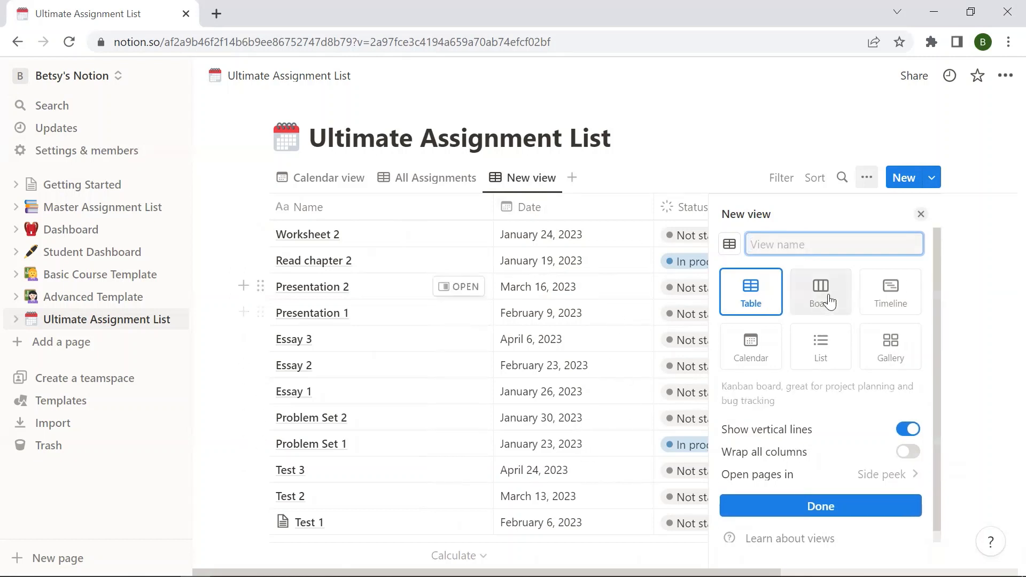
pyautogui.click(882, 302)
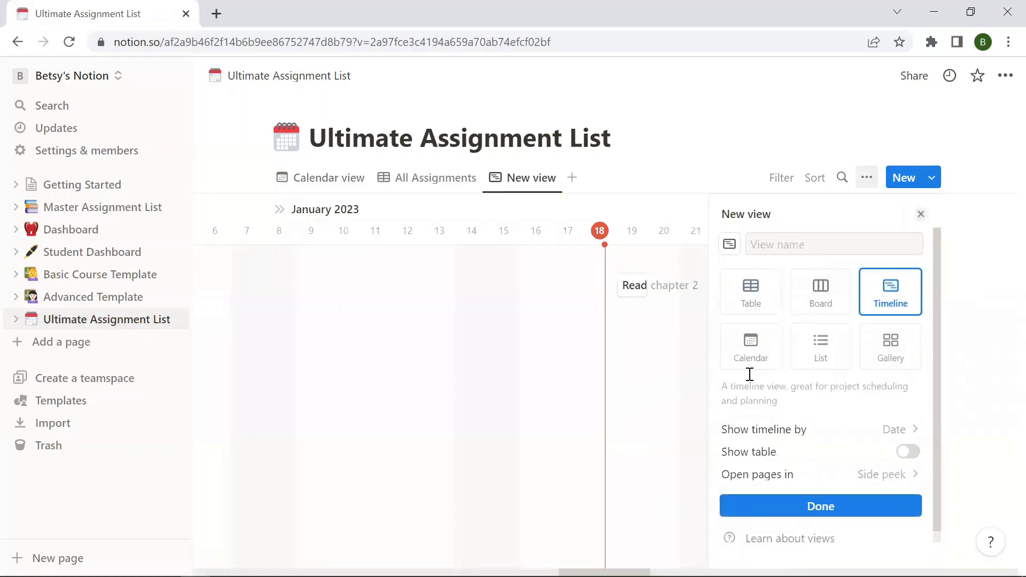
pyautogui.click(926, 216)
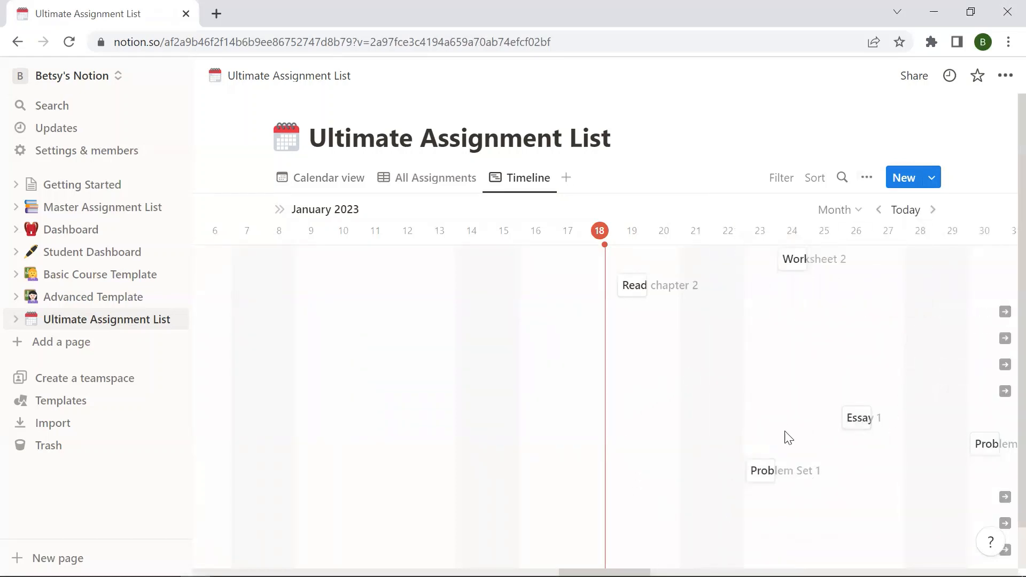
# Step: Delete the Timeline view from the Ultimate Assignment List
pyautogui.click(534, 183)
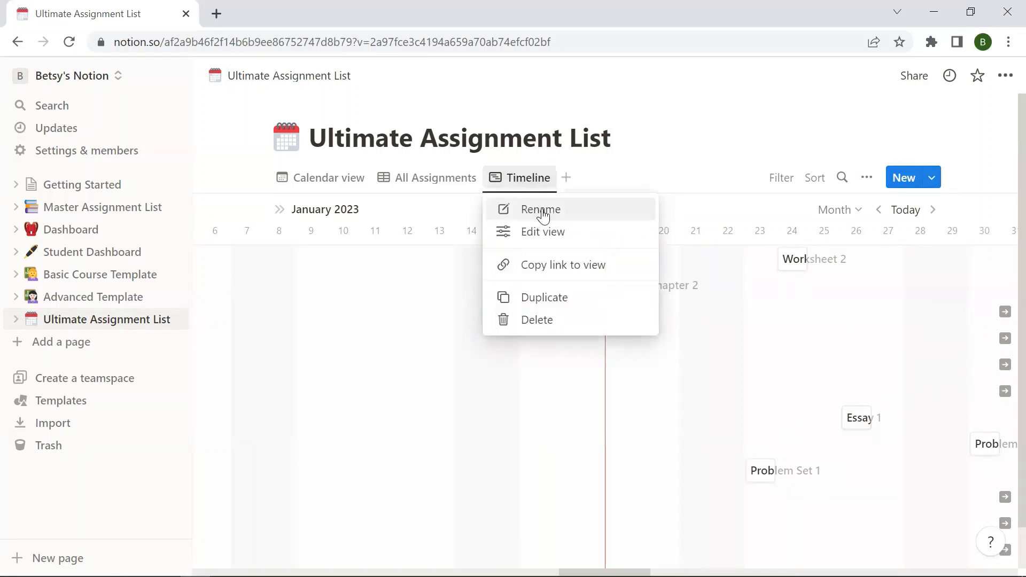
pyautogui.click(549, 321)
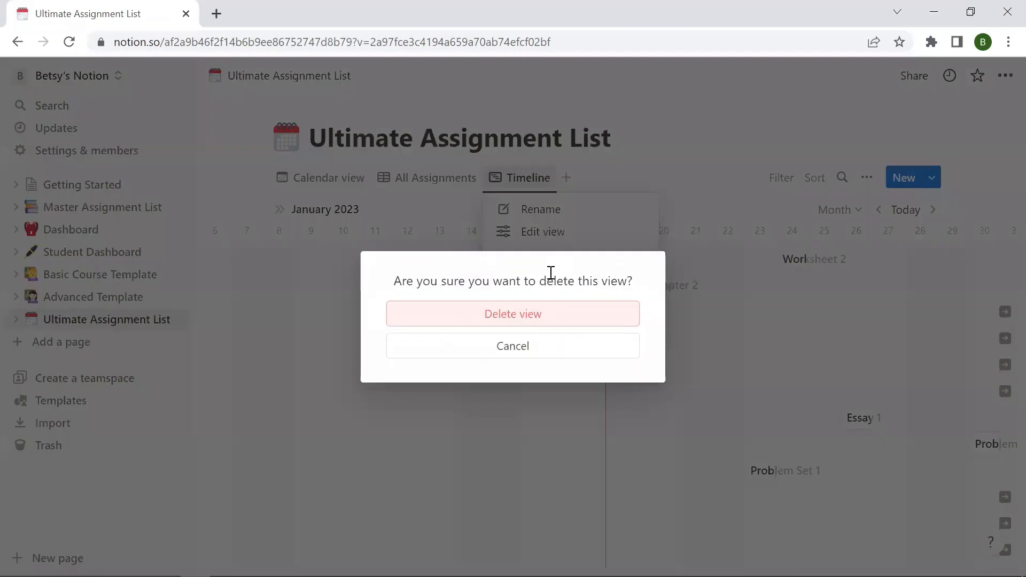
pyautogui.click(548, 316)
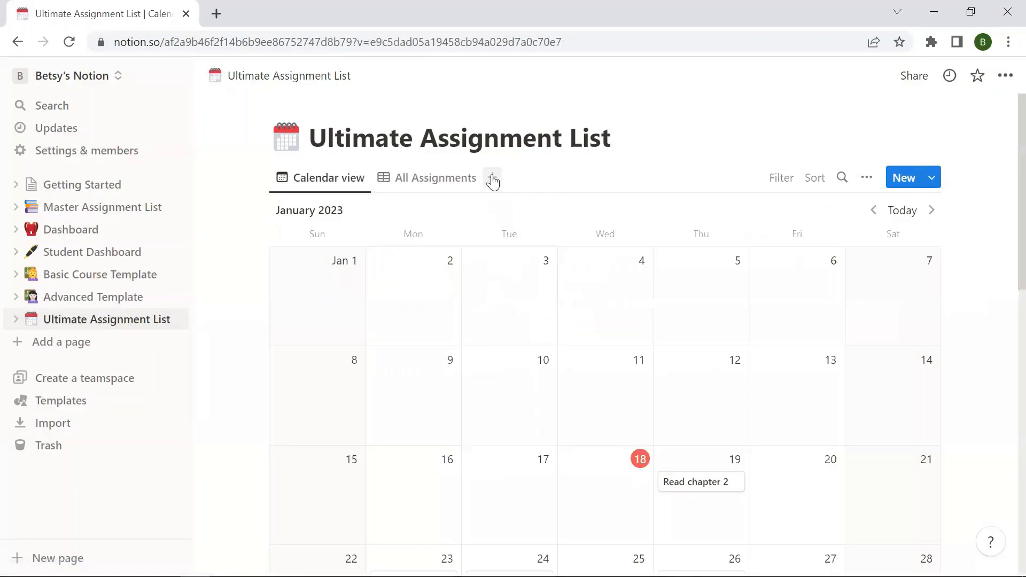
# Step: Add a new table view named "Major Assignments" to the Ultimate Assignment List
pyautogui.click(492, 180)
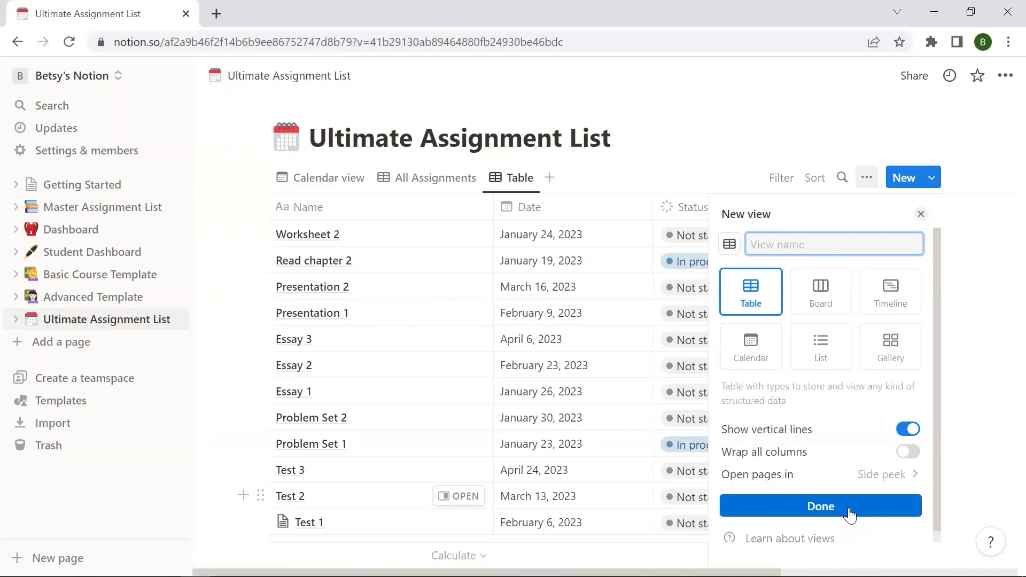
pyautogui.write('Major')
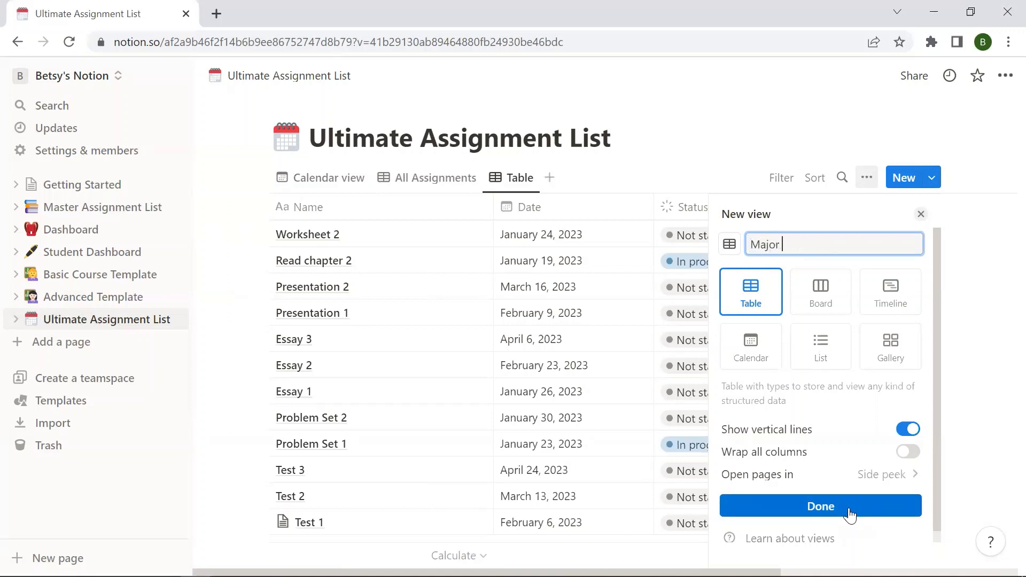
pyautogui.write(' Assignments')
pyautogui.click(849, 511)
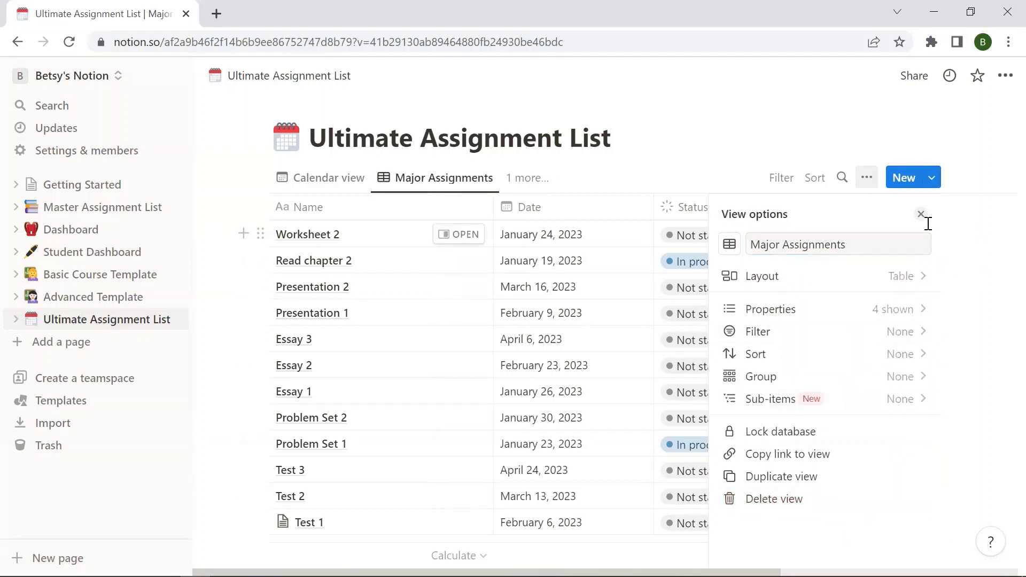
pyautogui.click(637, 187)
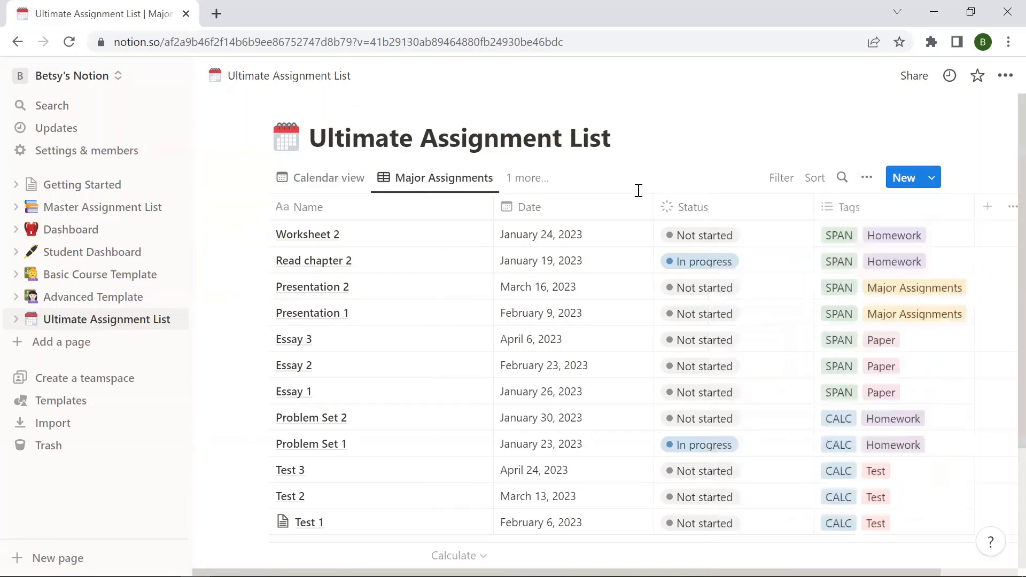
# Step: Check the list of available views and look through the entries and tags in the Major Assignments table
pyautogui.click(533, 178)
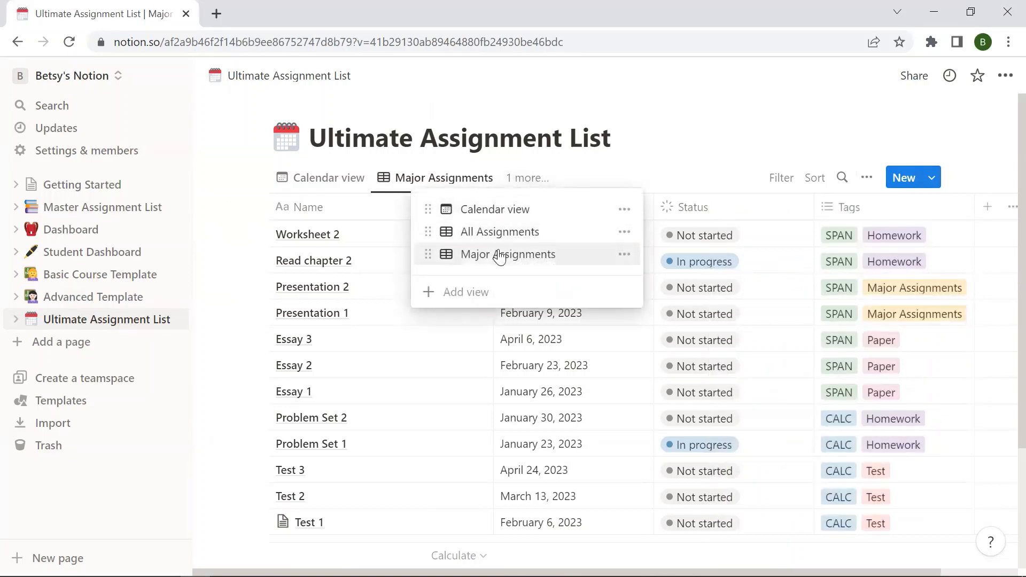
pyautogui.click(458, 183)
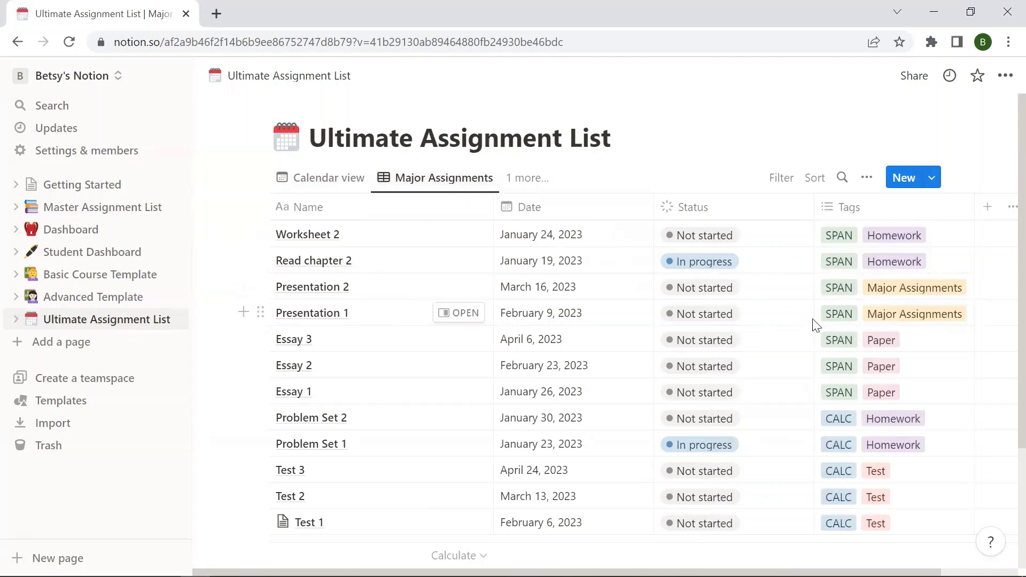
pyautogui.scroll(-3, 813, 324)
pyautogui.scroll(3, 813, 324)
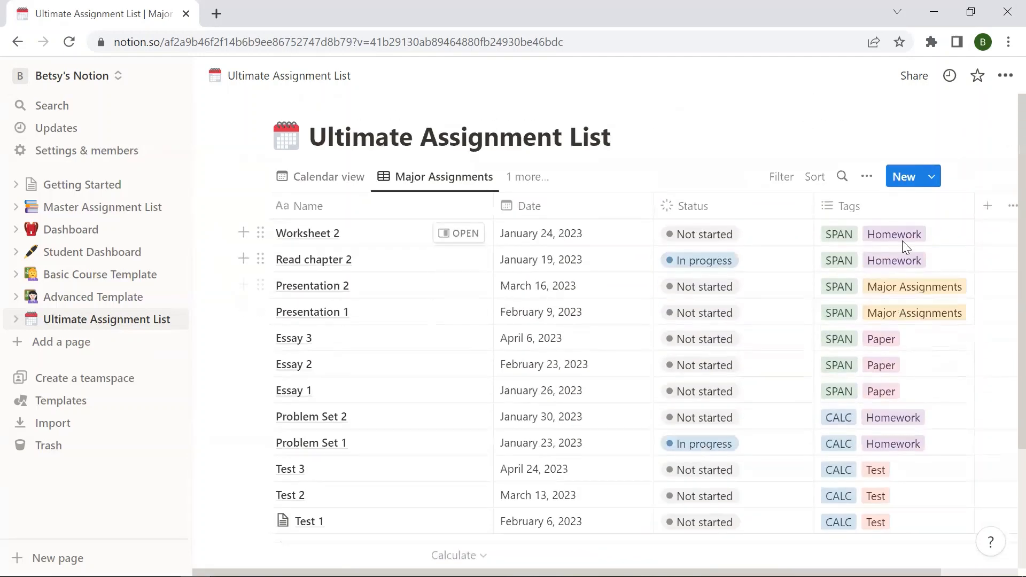
pyautogui.scroll(-2, 897, 409)
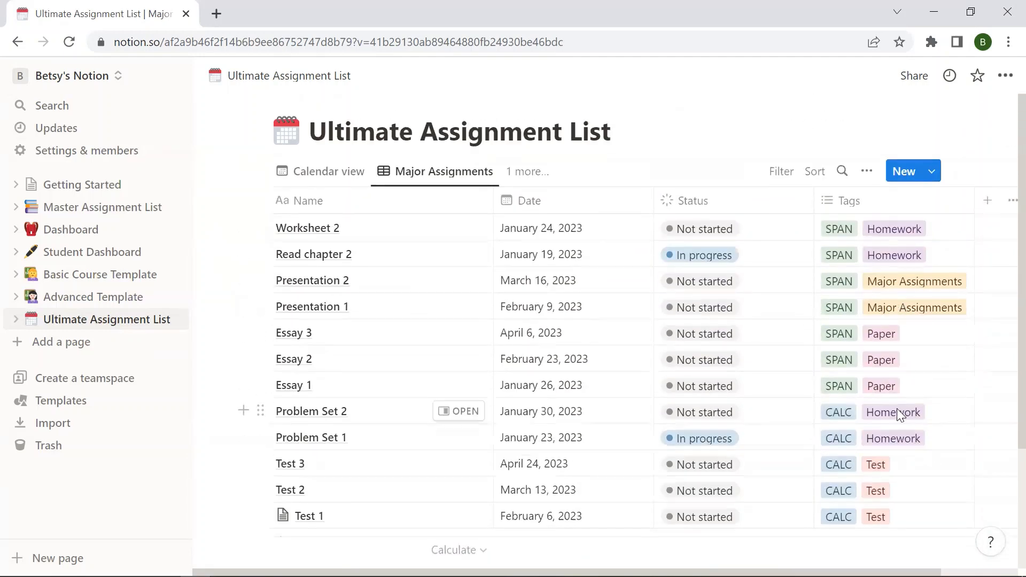
pyautogui.scroll(2, 886, 405)
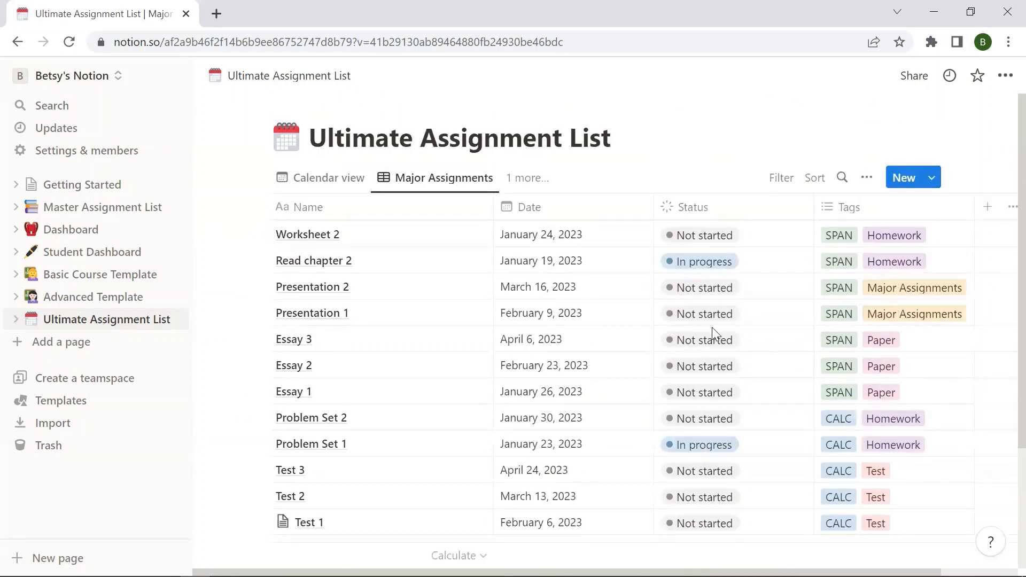
# Step: Switch to the All Assignments view and look through all its entries for comparison with Major Assignments
pyautogui.click(527, 178)
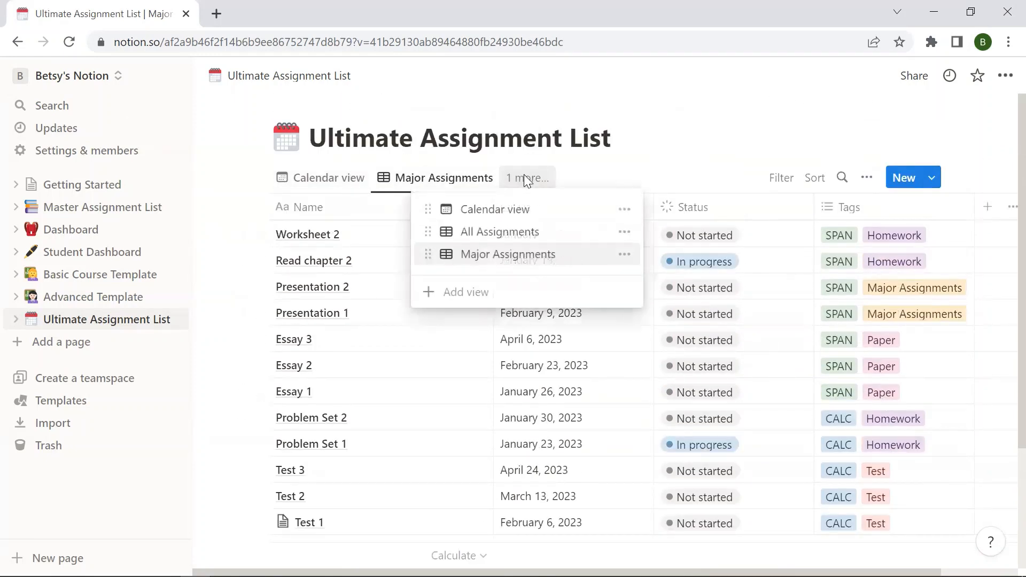
pyautogui.click(501, 231)
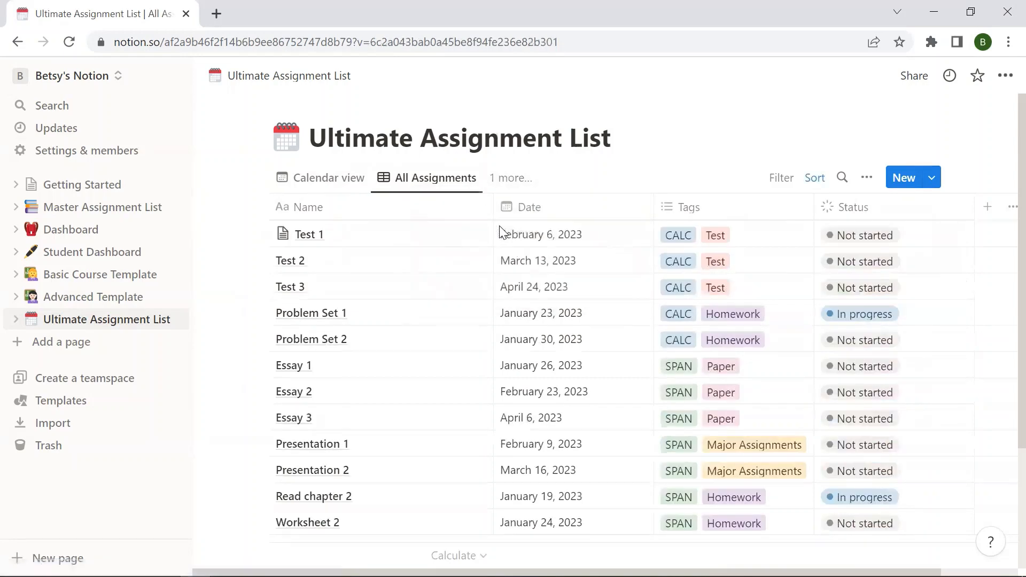
pyautogui.scroll(-3, 631, 385)
pyautogui.scroll(1, 632, 385)
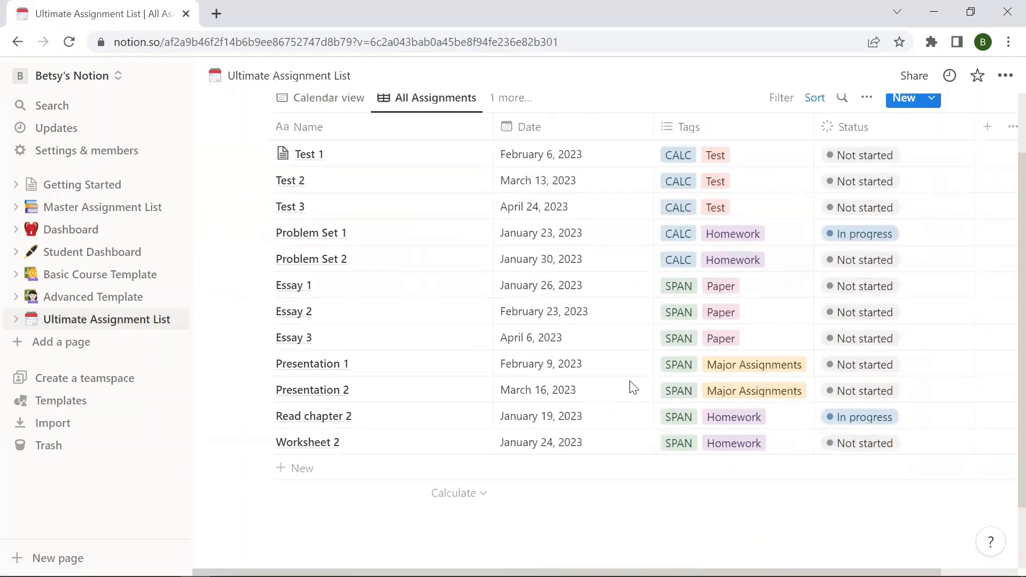
pyautogui.scroll(2, 632, 388)
pyautogui.scroll(-2, 631, 380)
pyautogui.scroll(2, 628, 373)
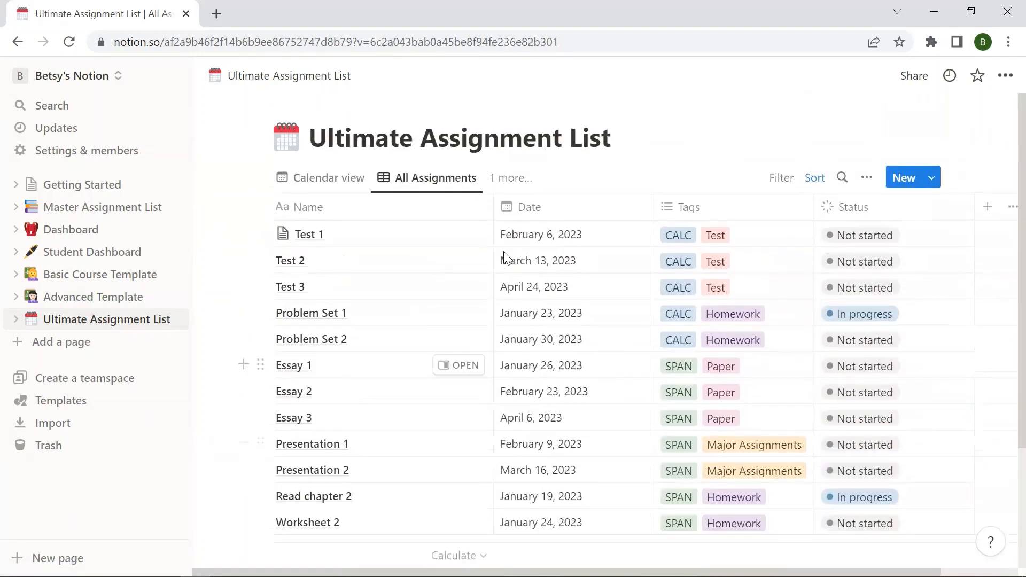
pyautogui.scroll(-2, 425, 243)
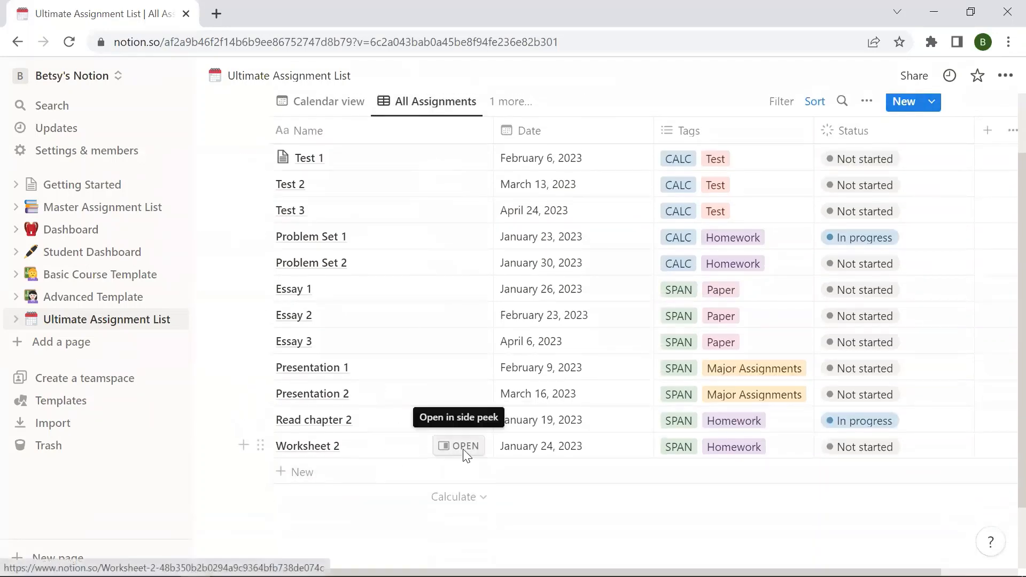
pyautogui.scroll(2, 463, 452)
# Step: Return to the Major Assignments view and delete the Worksheet 2 entry
pyautogui.click(500, 179)
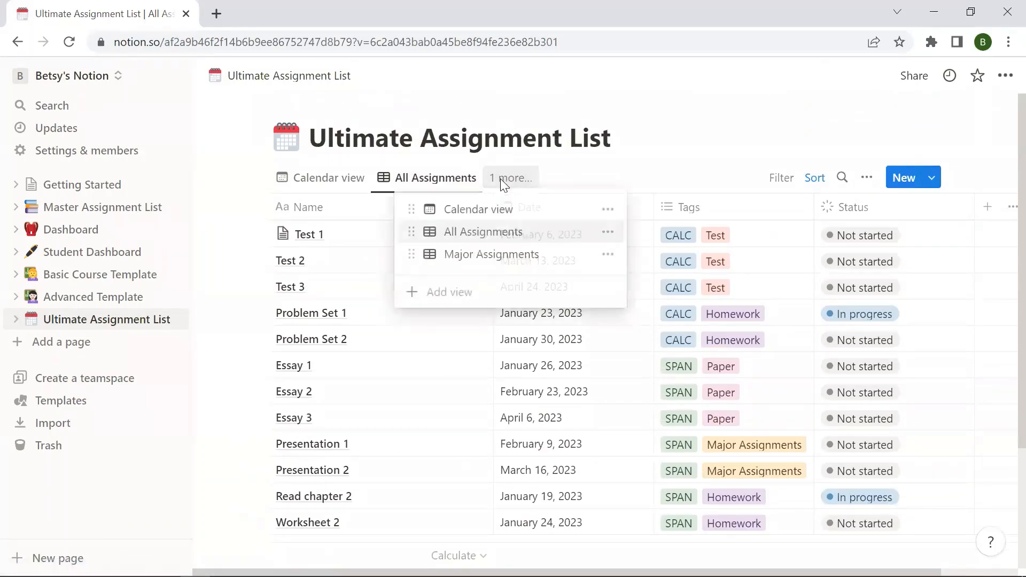
pyautogui.click(489, 256)
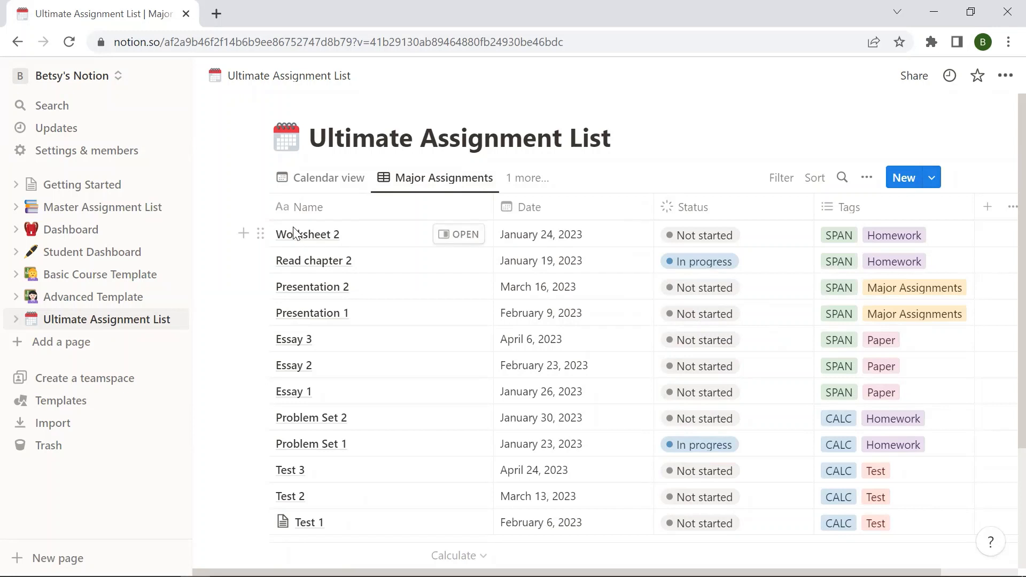
pyautogui.click(261, 234)
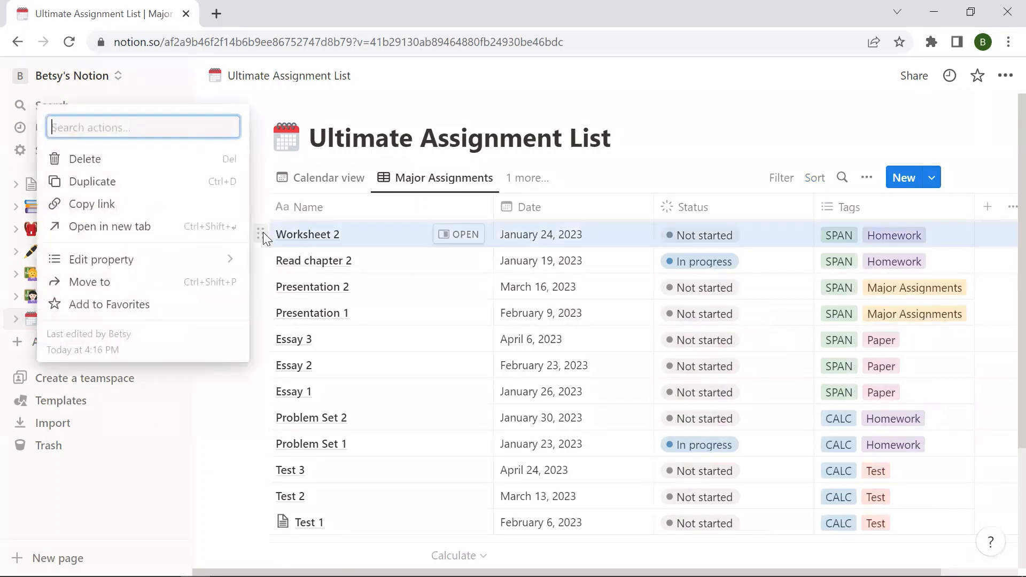
pyautogui.click(139, 165)
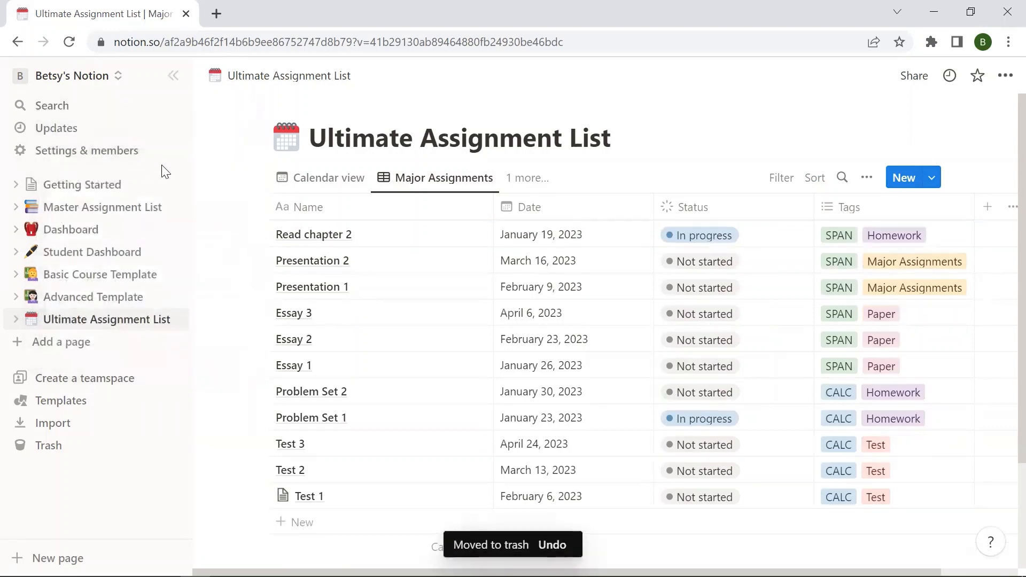
# Step: Switch to the All Assignments view and check whether Worksheet 2 is still listed there
pyautogui.click(527, 177)
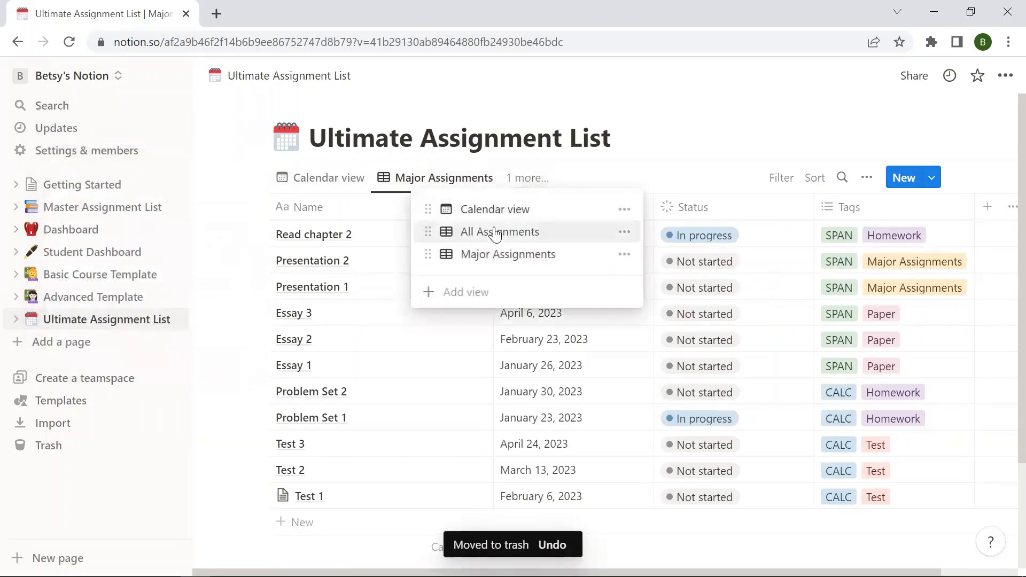
pyautogui.click(488, 231)
pyautogui.scroll(-3, 587, 353)
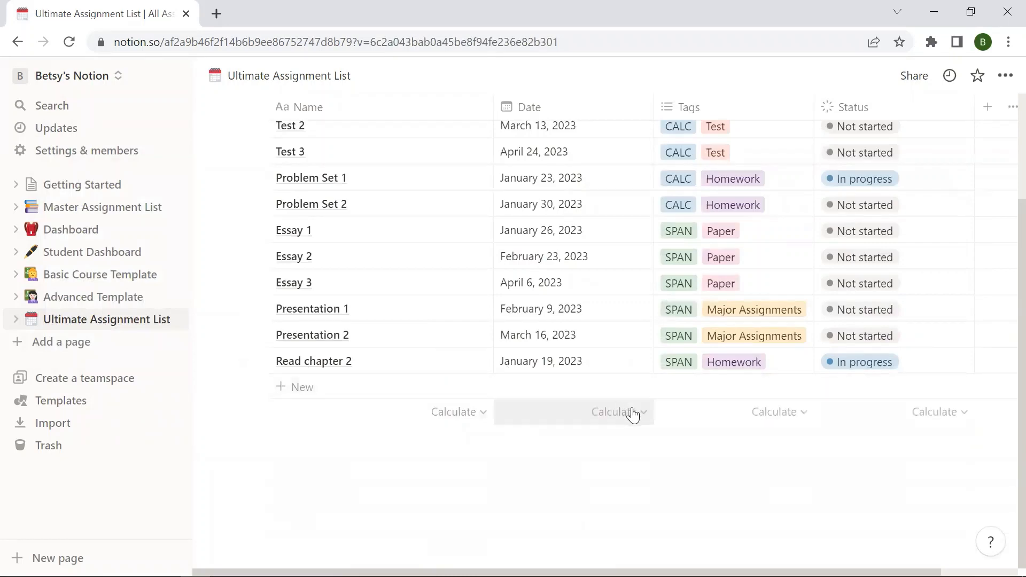
pyautogui.scroll(3, 633, 414)
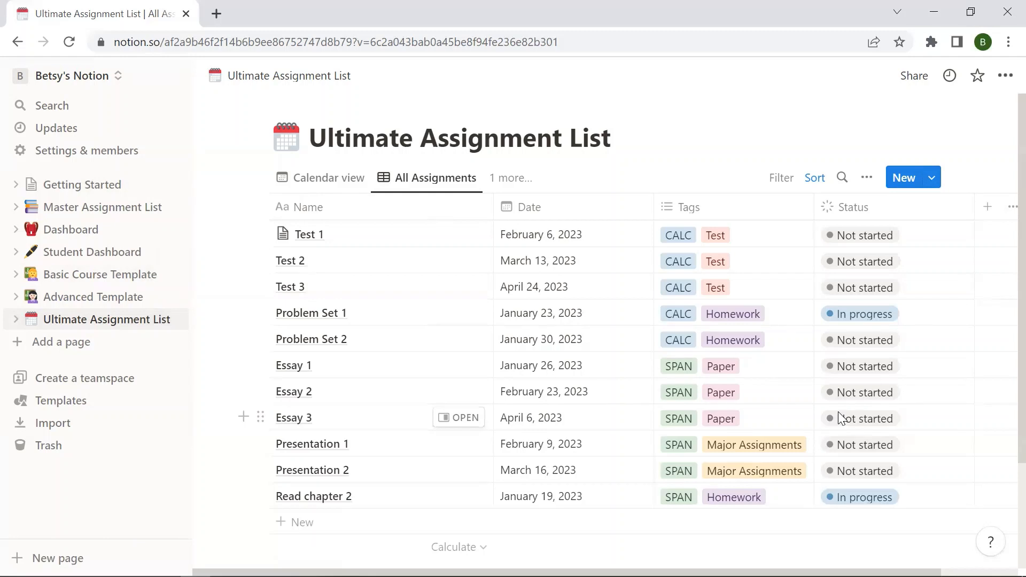
# Step: Filter the Major Assignments view to entries whose Tags contain Test, Paper or Major Assignments
pyautogui.click(508, 177)
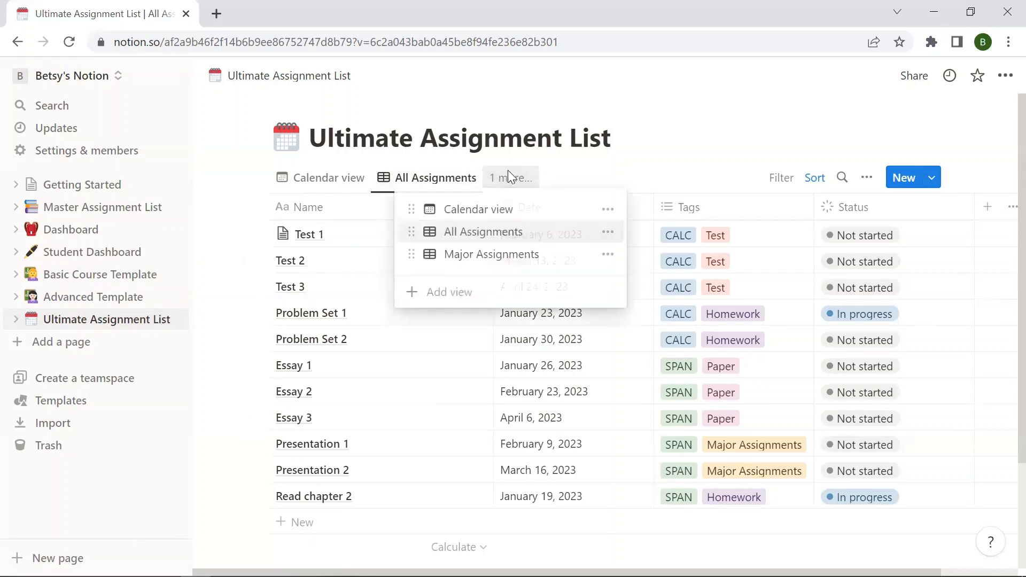
pyautogui.click(492, 255)
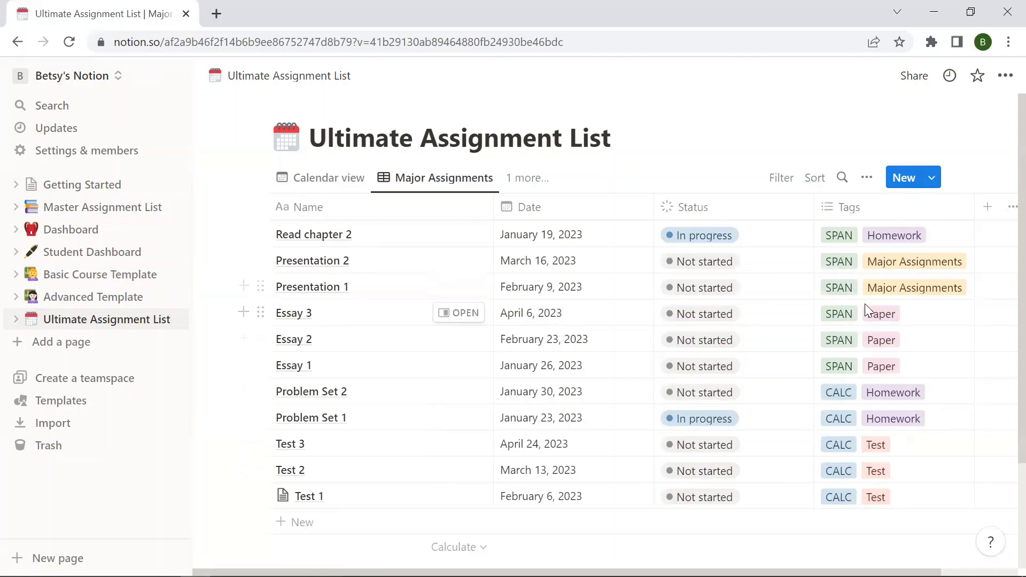
pyautogui.click(845, 214)
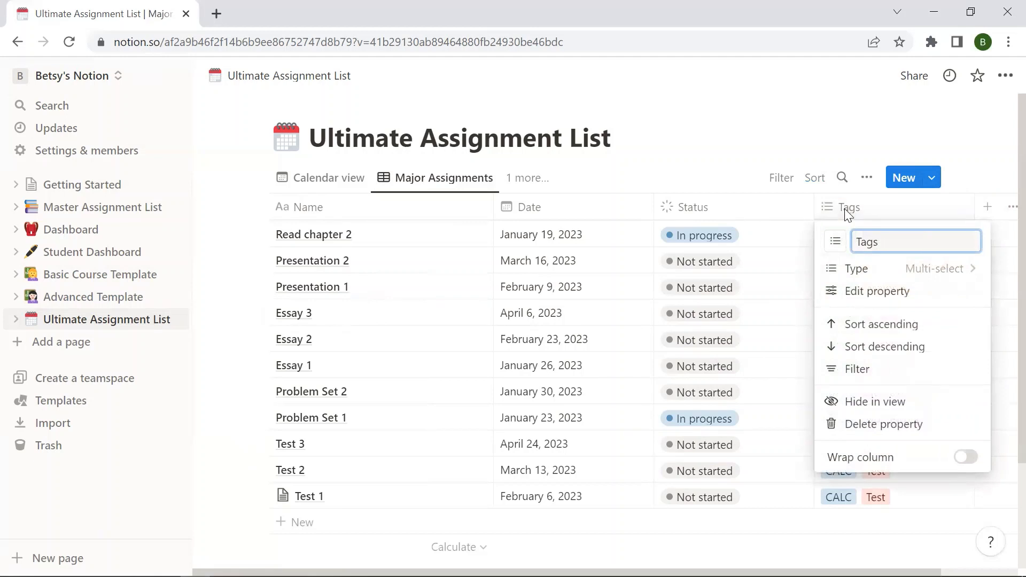
pyautogui.click(861, 372)
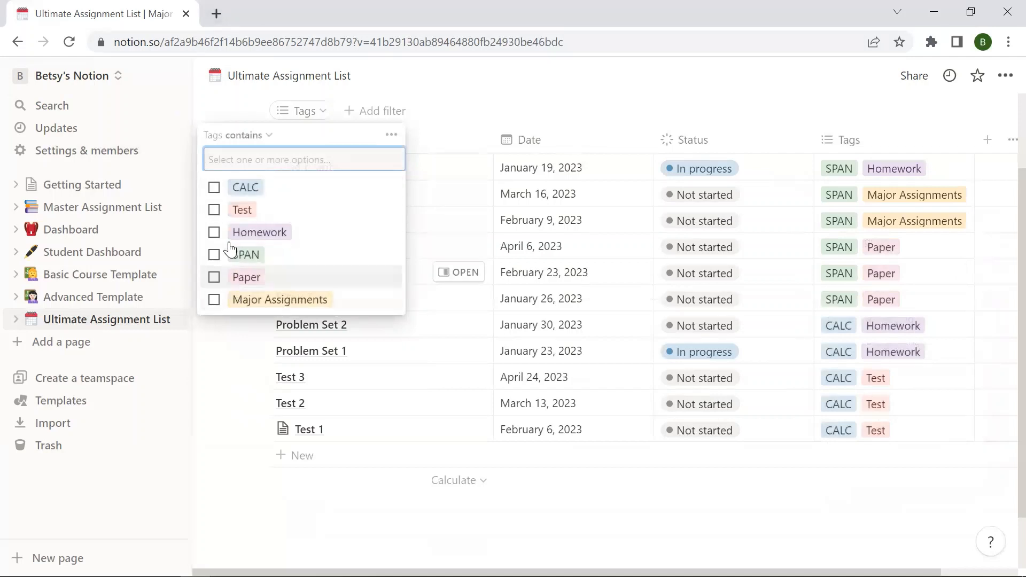
pyautogui.click(214, 211)
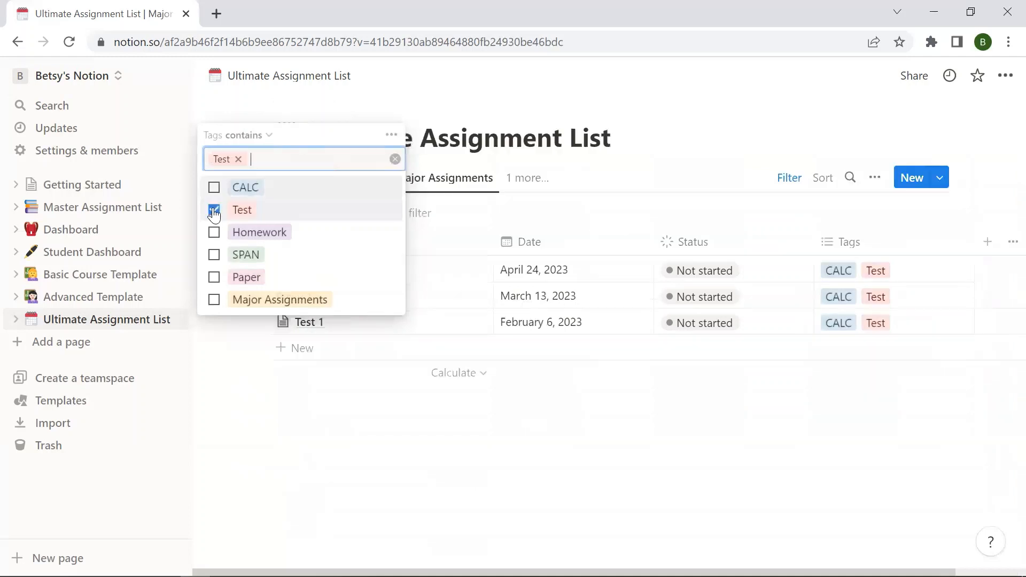
pyautogui.click(213, 277)
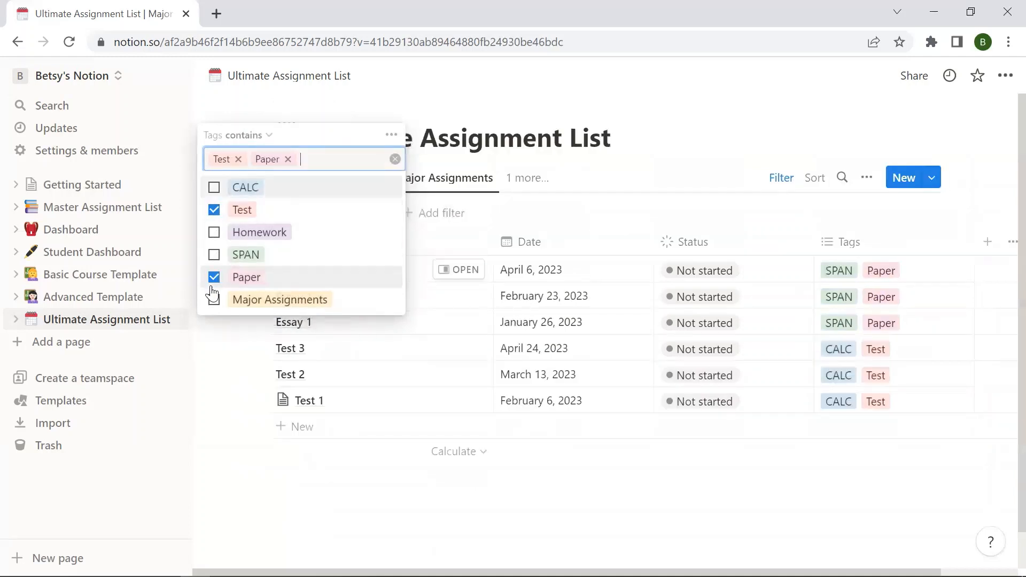
pyautogui.click(214, 300)
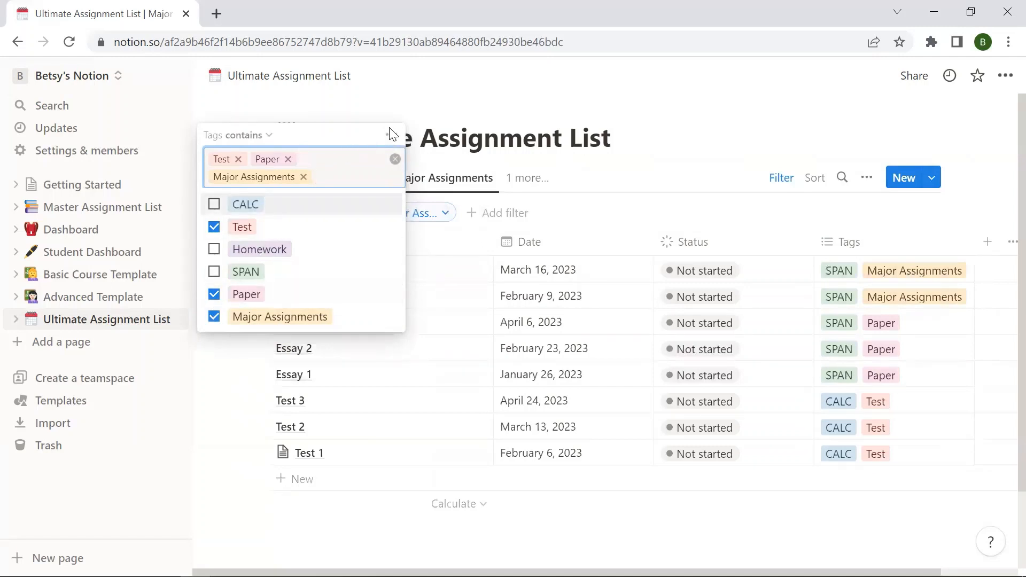
pyautogui.click(817, 137)
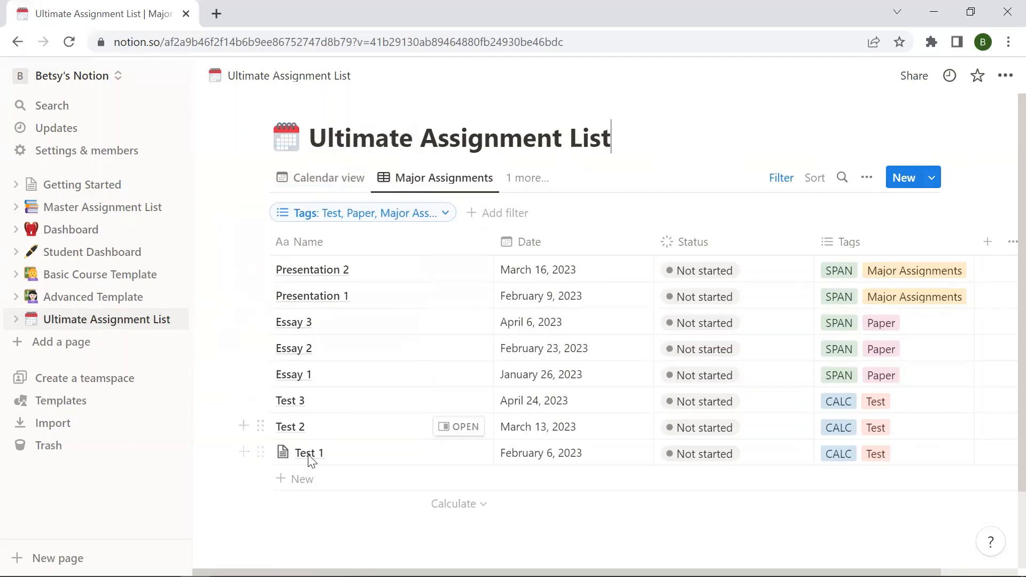
# Step: Sort the Major Assignments view by Date in ascending order
pyautogui.click(546, 244)
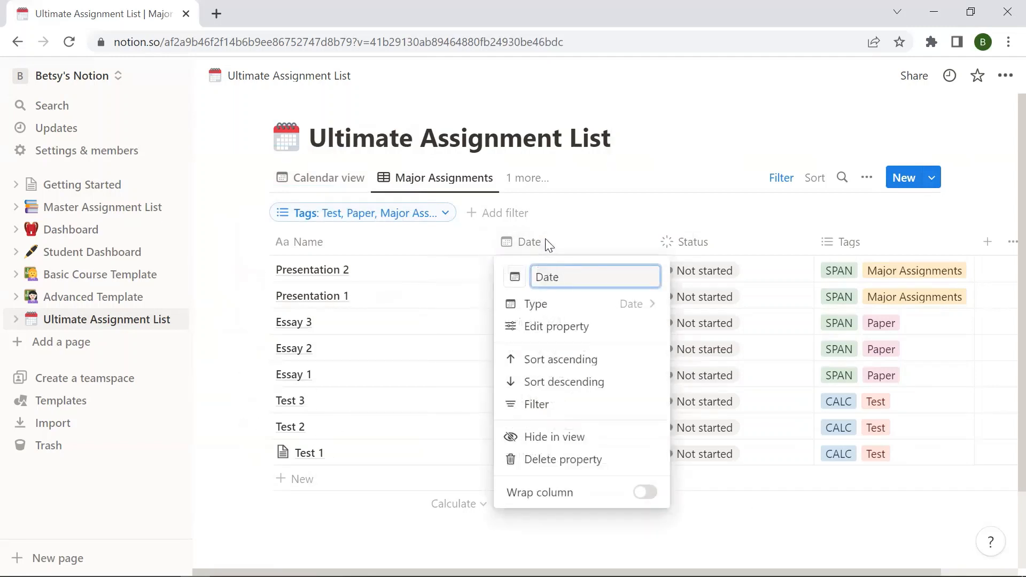
pyautogui.click(556, 363)
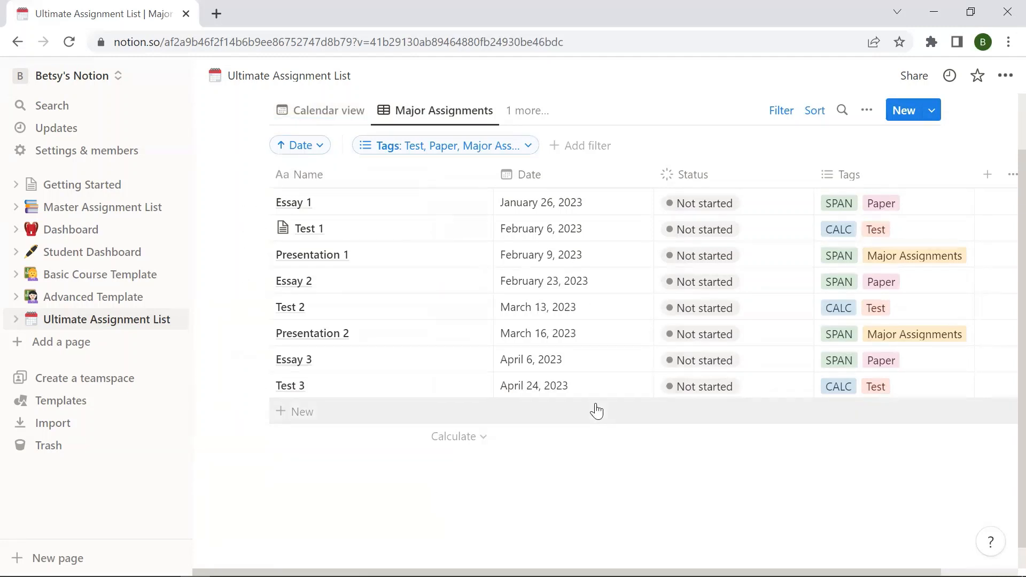
pyautogui.scroll(2, 597, 412)
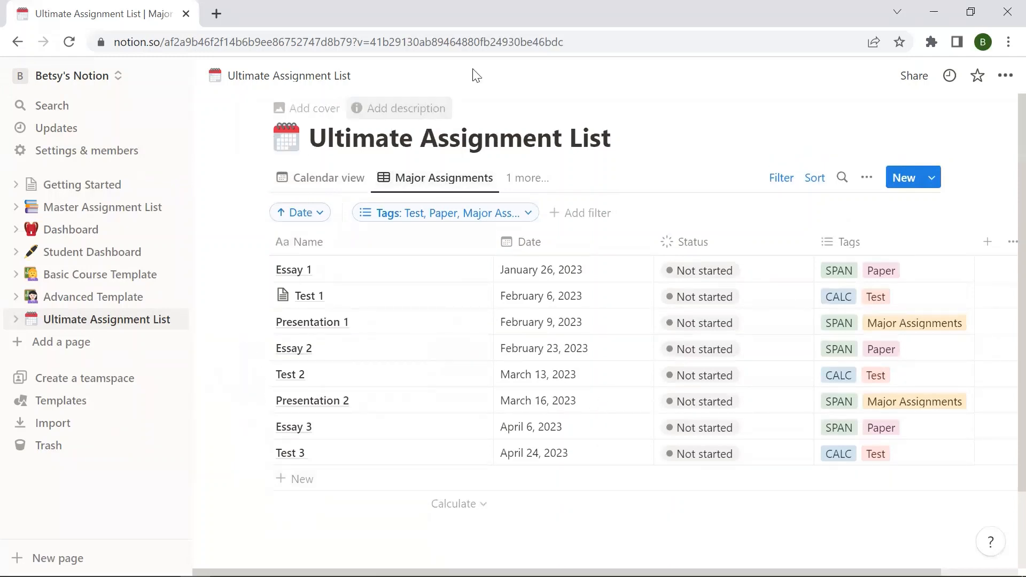
# Step: Switch to the Calendar view and filter it to entries whose Tags contain Test, Paper or Major Assignments
pyautogui.click(339, 180)
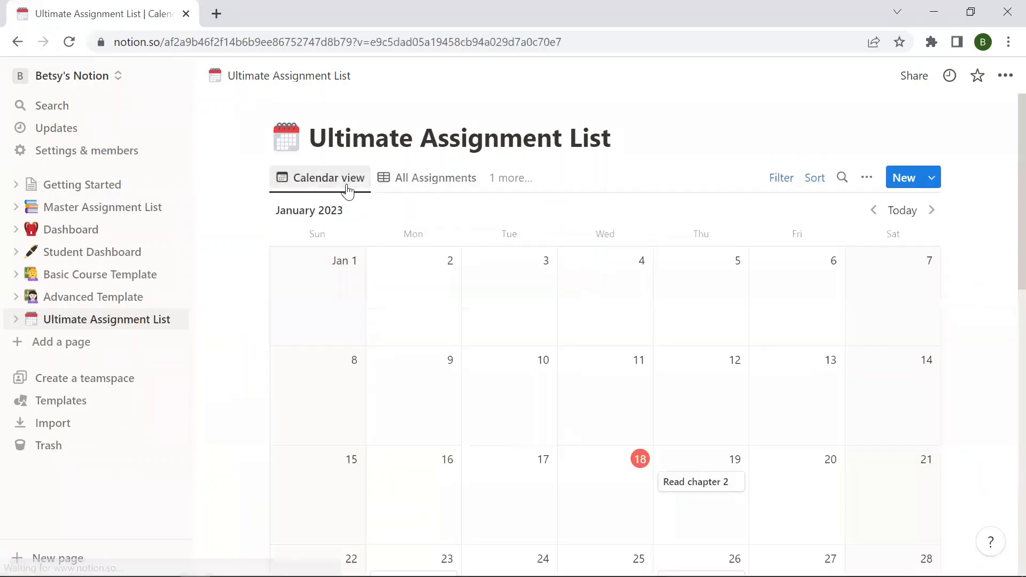
pyautogui.click(780, 179)
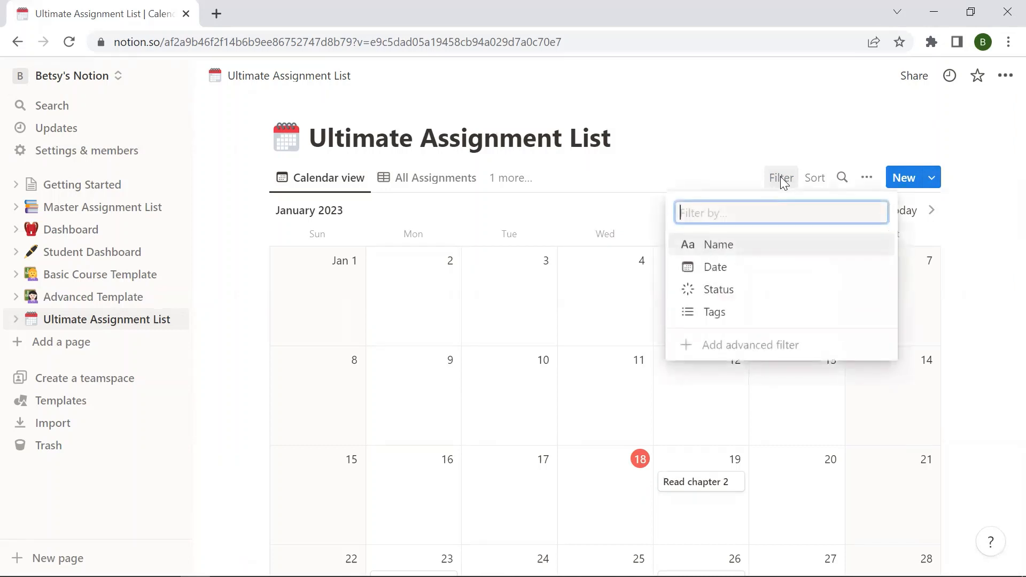
pyautogui.click(733, 315)
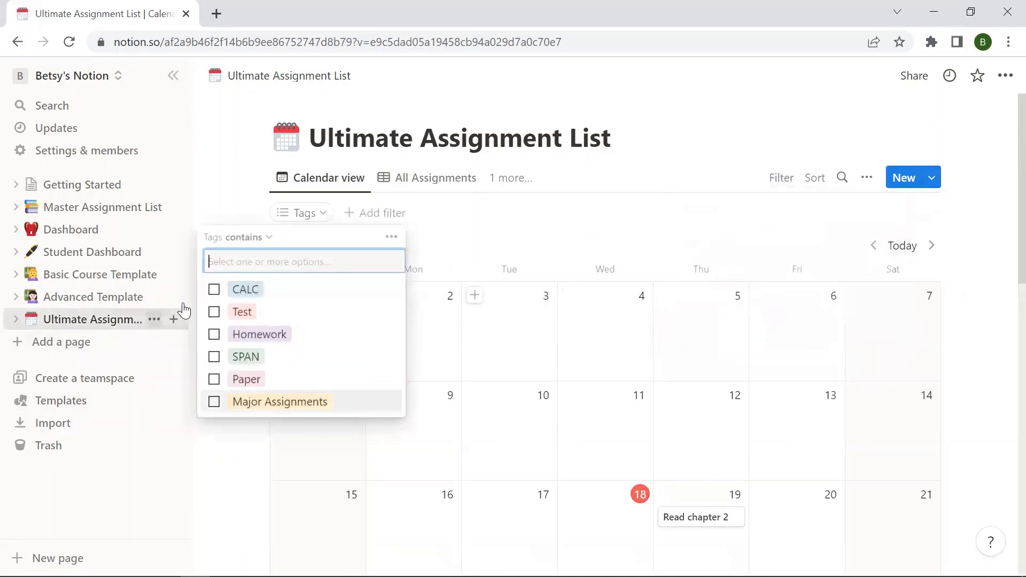
pyautogui.click(213, 311)
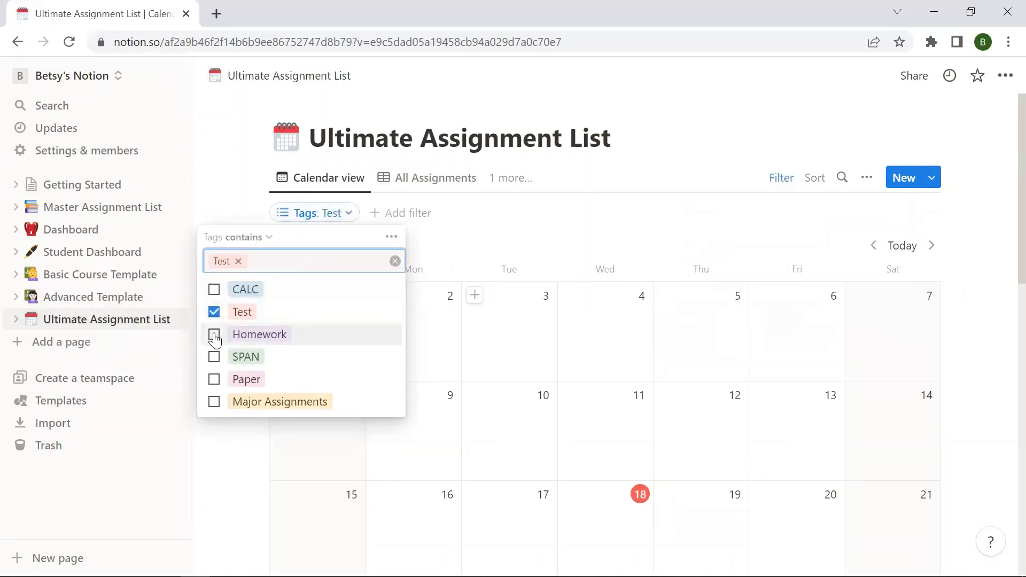
pyautogui.click(214, 334)
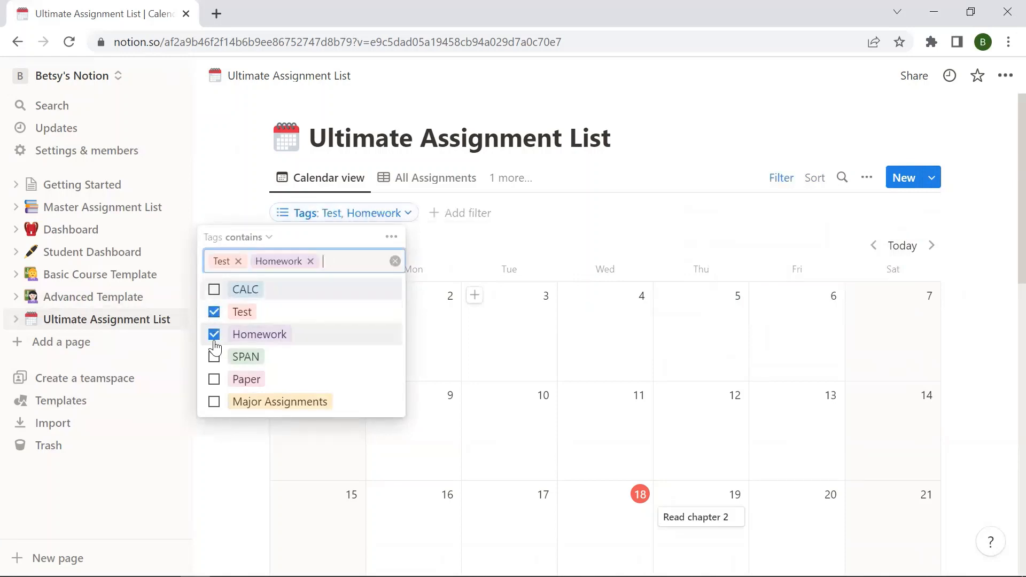
pyautogui.click(213, 379)
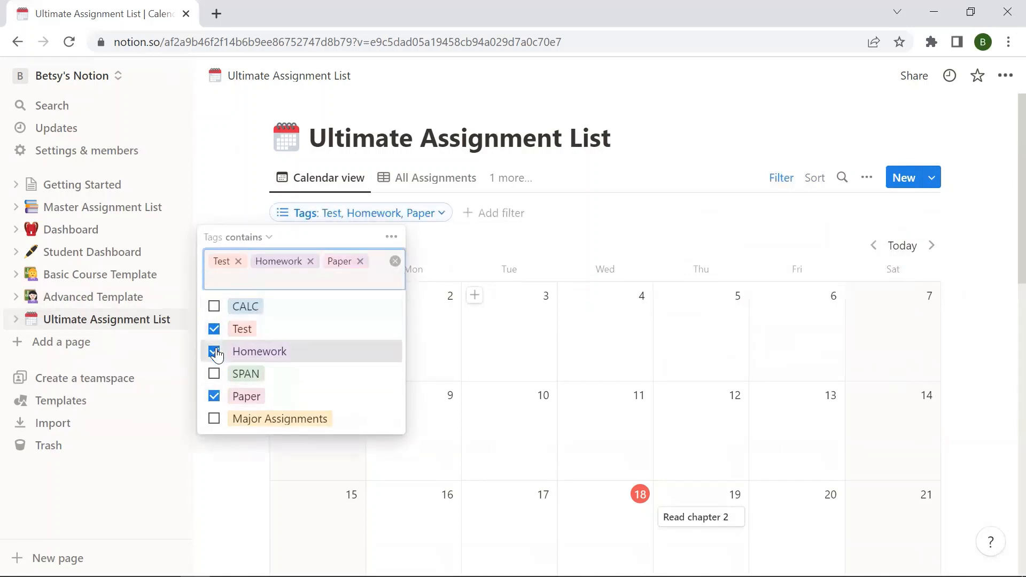
pyautogui.click(214, 334)
pyautogui.click(214, 401)
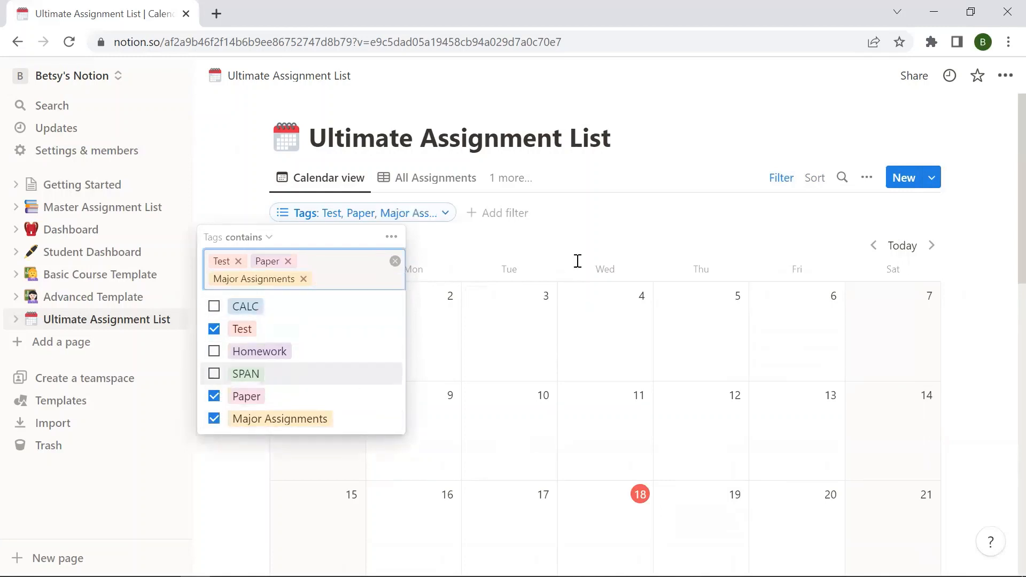
pyautogui.click(607, 241)
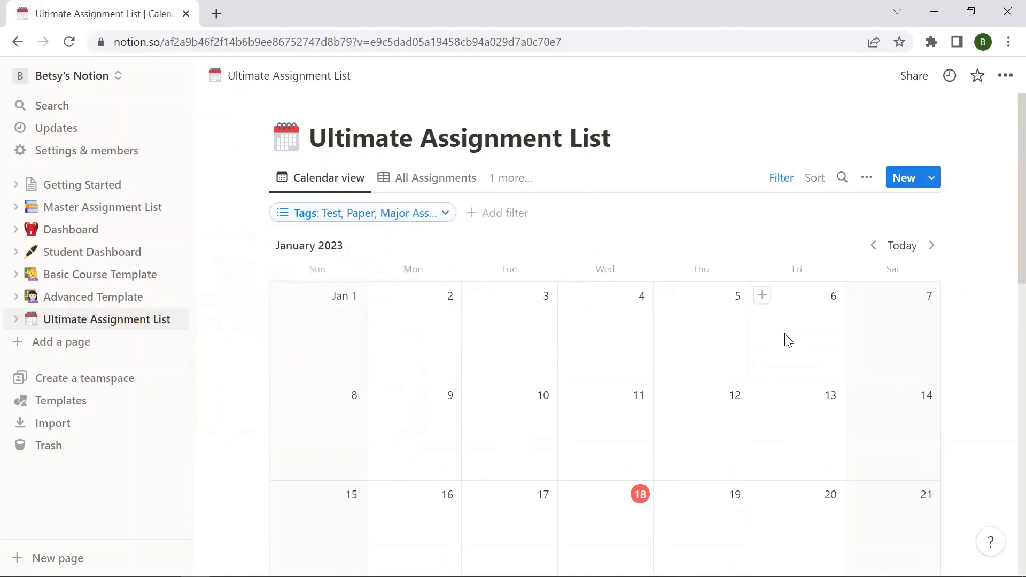
# Step: Look through the filtered calendar from January to May 2023 to examine when the tests, essays and presentations fall
pyautogui.scroll(-3, 783, 339)
pyautogui.scroll(-2, 788, 339)
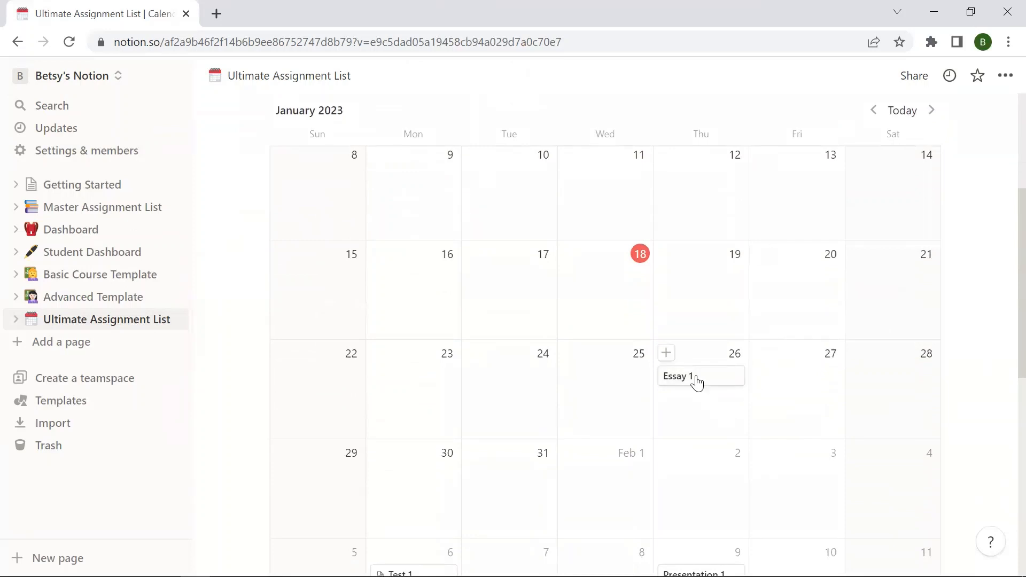
pyautogui.scroll(-4, 873, 402)
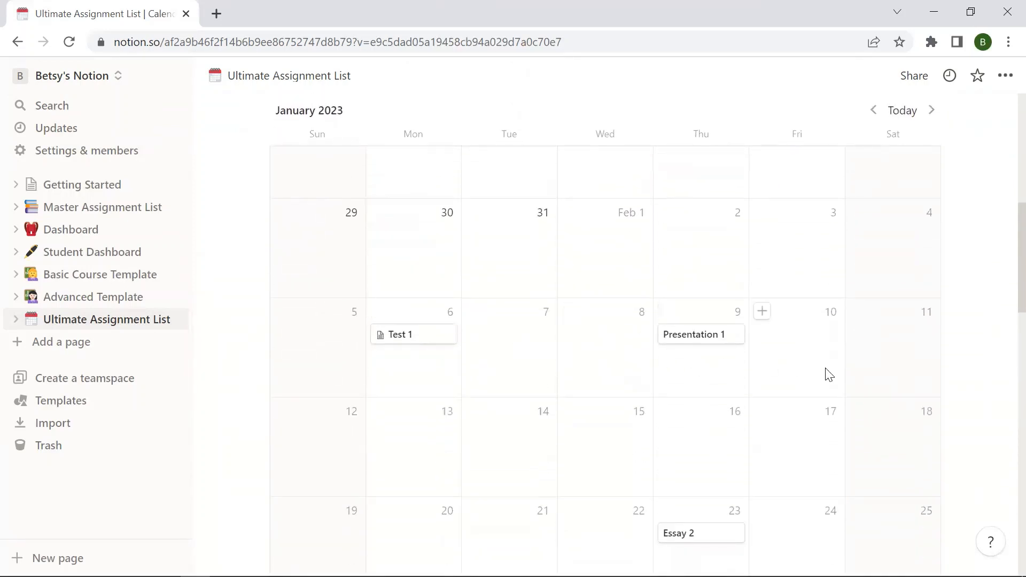
pyautogui.scroll(-3, 758, 384)
pyautogui.scroll(-6, 788, 394)
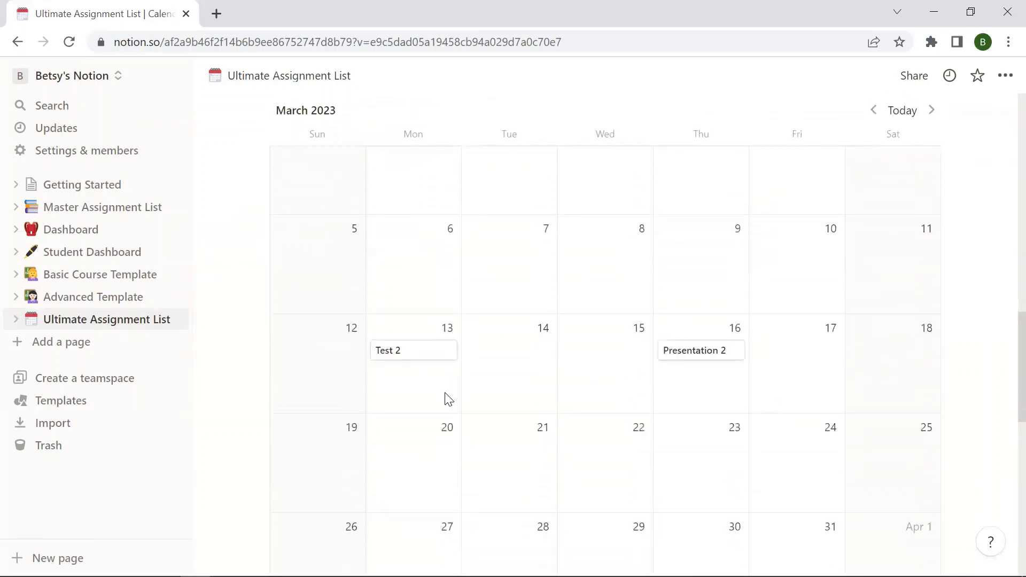
pyautogui.scroll(-12, 857, 453)
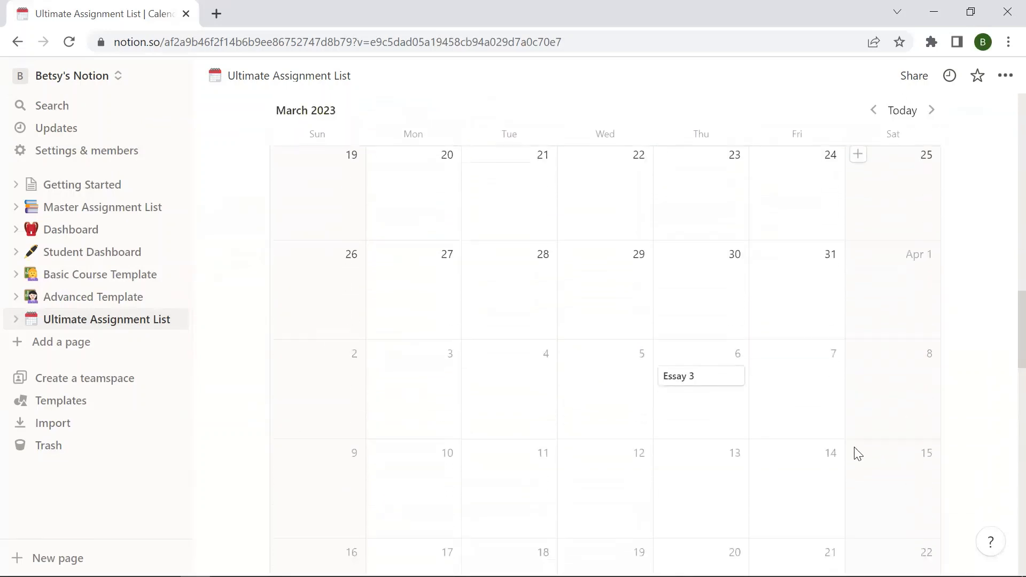
pyautogui.scroll(-7, 858, 453)
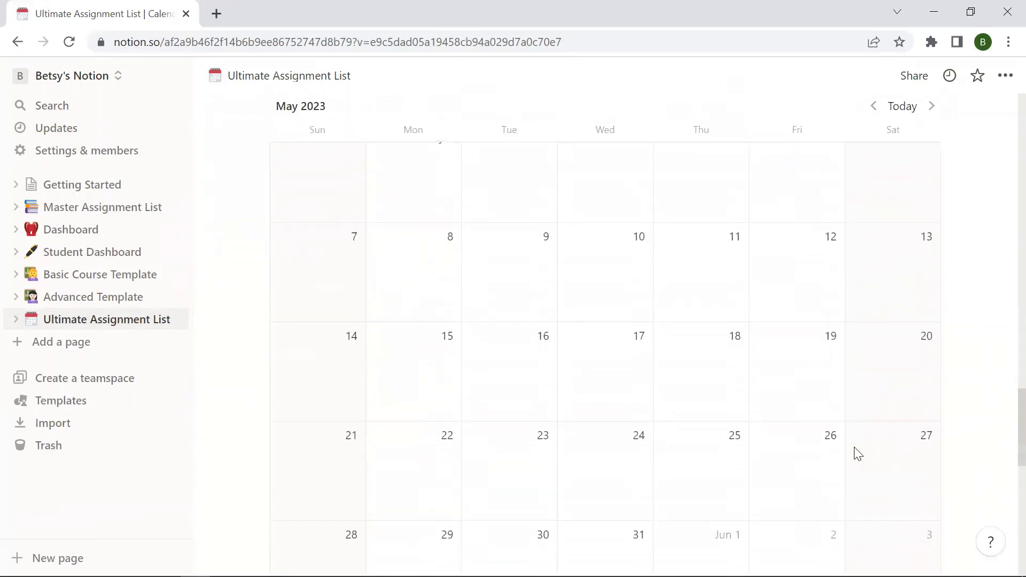
pyautogui.scroll(9, 858, 453)
pyautogui.scroll(20, 858, 453)
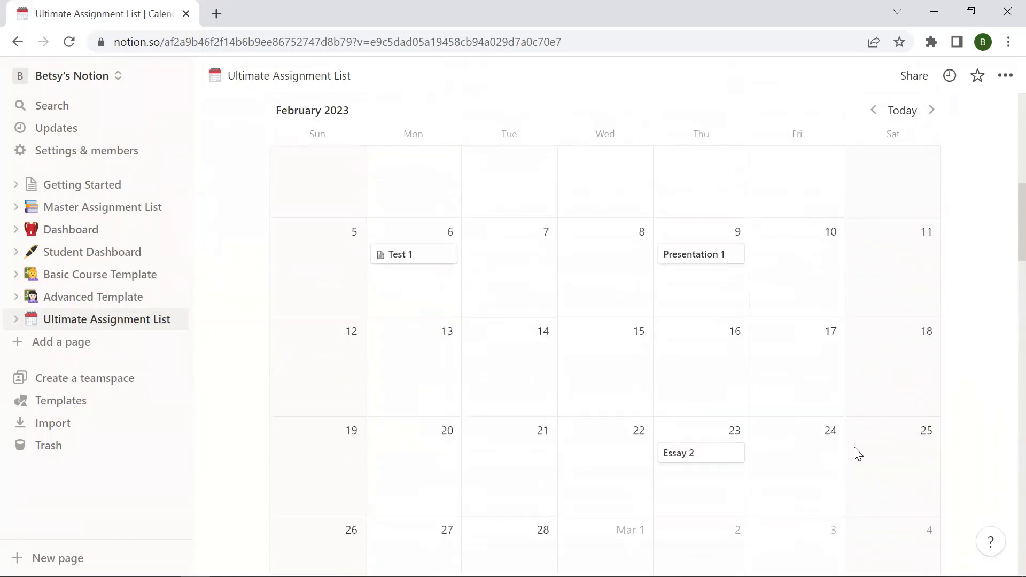
pyautogui.scroll(-3, 858, 453)
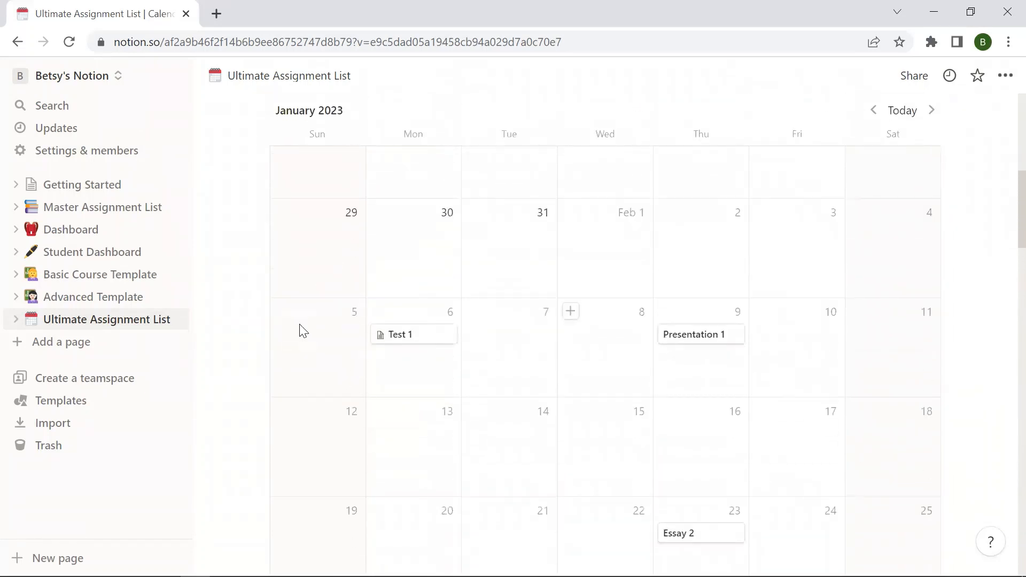
pyautogui.scroll(2, 601, 381)
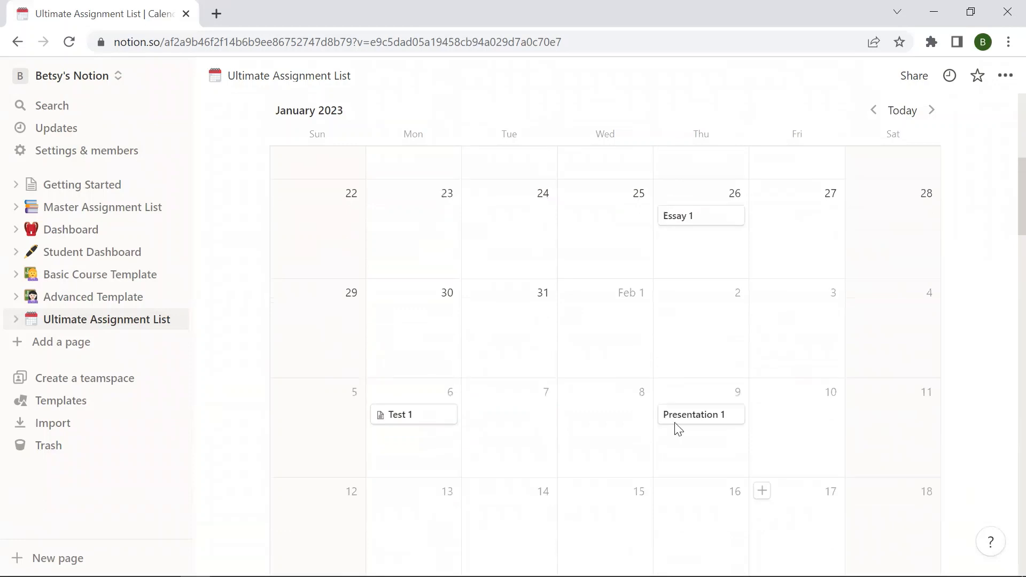
pyautogui.scroll(-7, 753, 444)
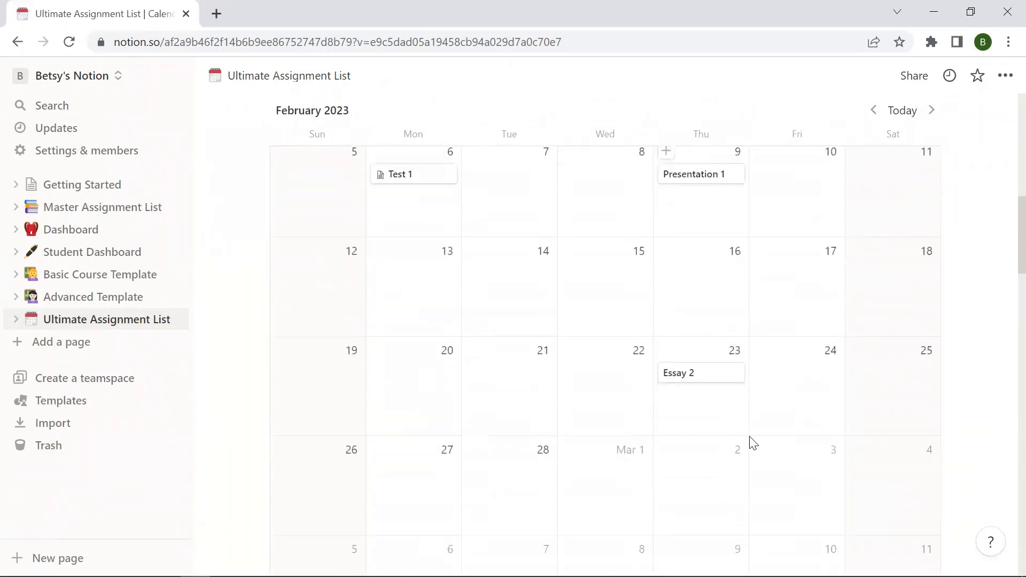
pyautogui.scroll(7, 753, 443)
pyautogui.scroll(1, 754, 444)
pyautogui.scroll(-7, 754, 443)
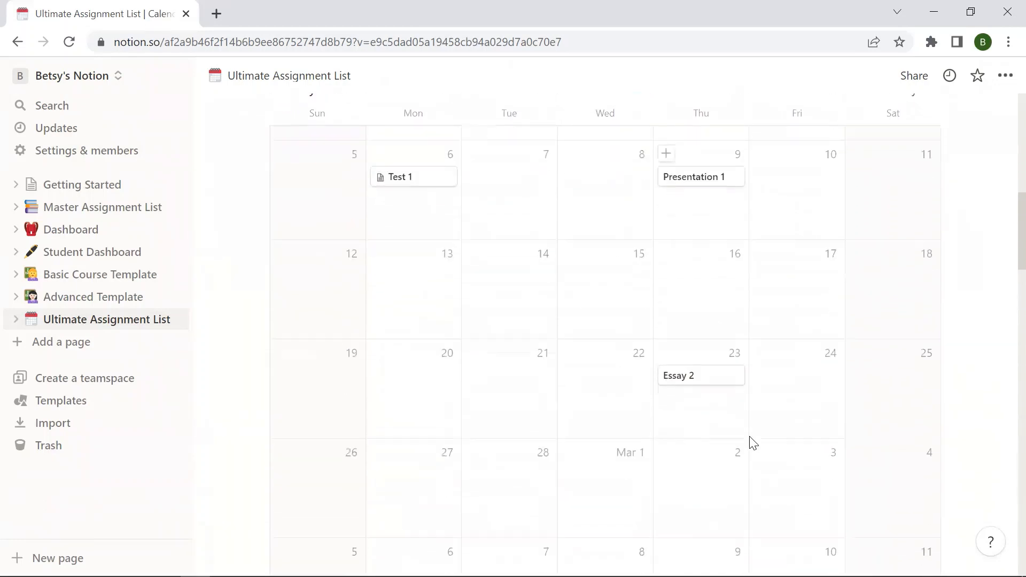
pyautogui.scroll(-1, 753, 443)
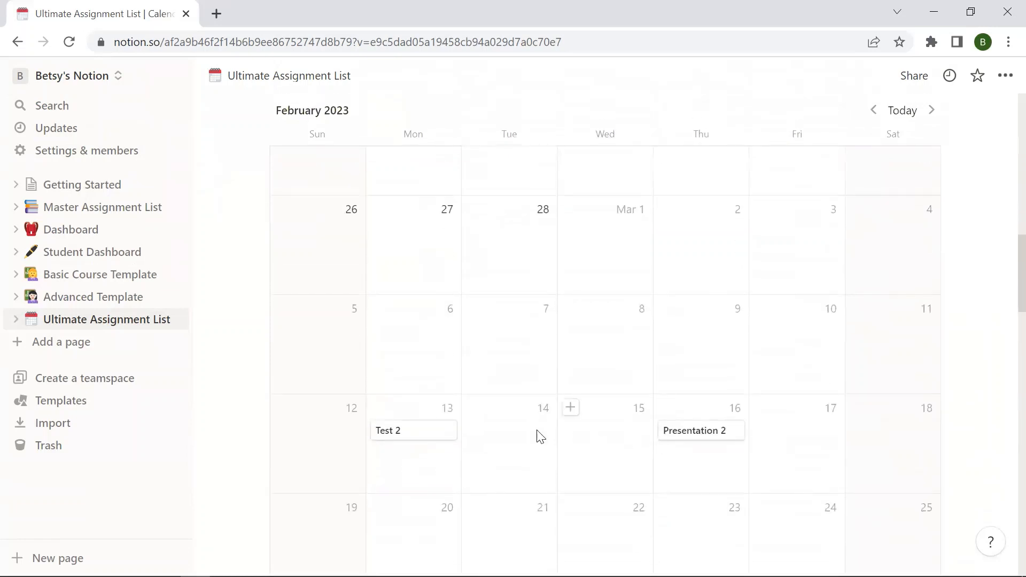
pyautogui.scroll(10, 921, 468)
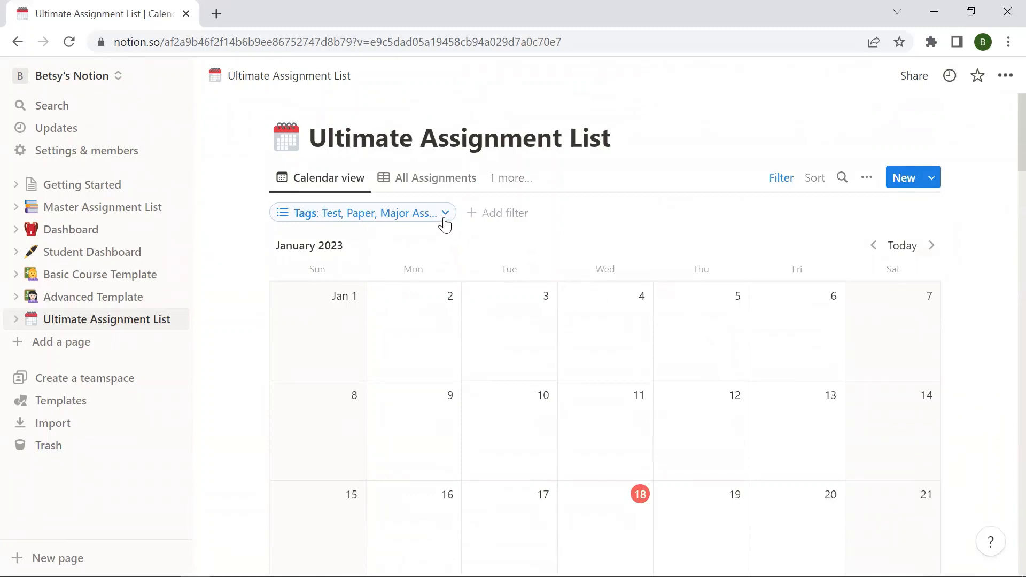
# Step: Extend the Calendar view's Tags filter with CALC, Homework and SPAN so every tag is included
pyautogui.click(444, 213)
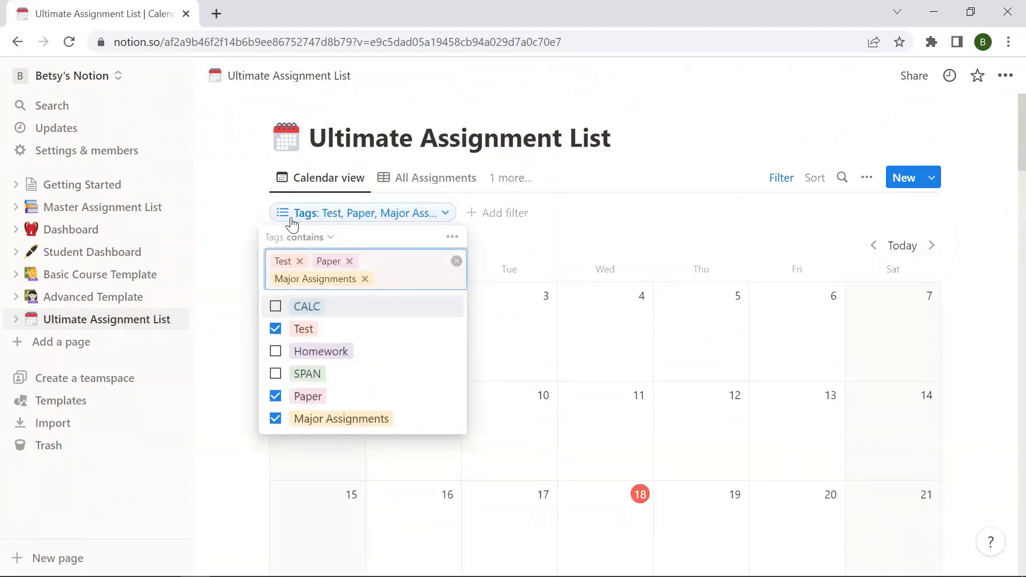
pyautogui.click(276, 329)
pyautogui.click(276, 330)
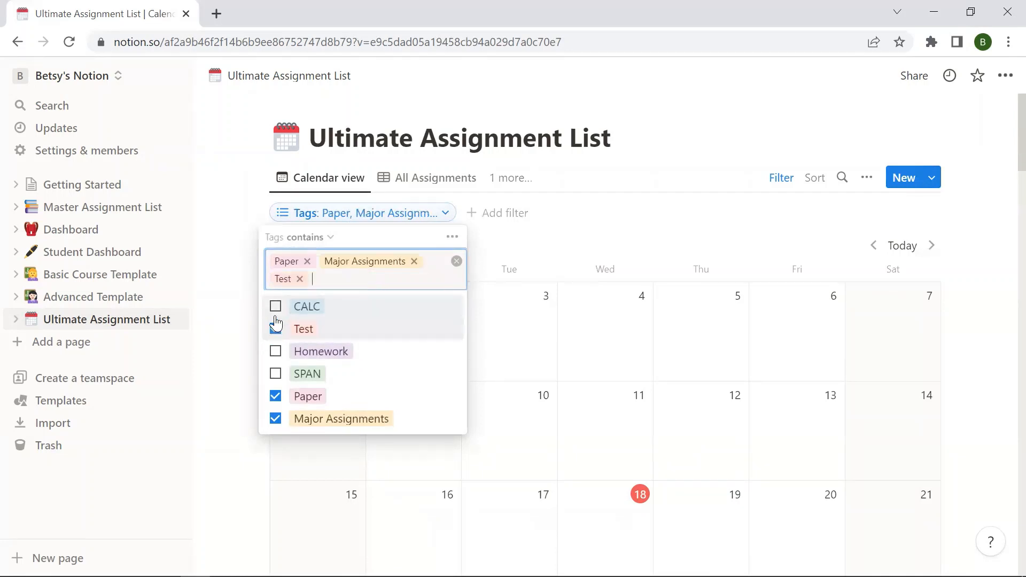
pyautogui.click(275, 307)
pyautogui.click(275, 351)
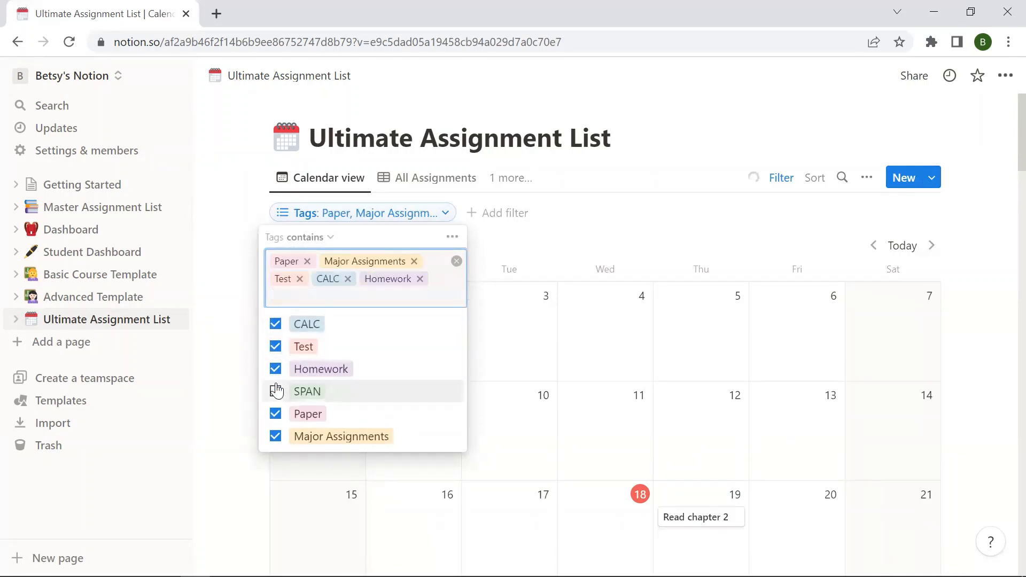
pyautogui.click(275, 391)
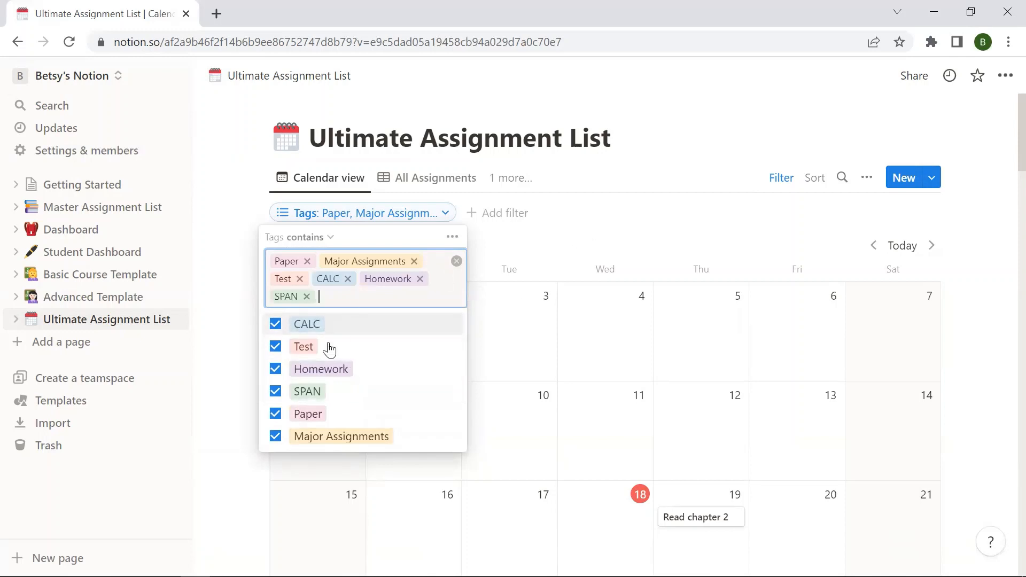
# Step: Narrow the Calendar view's Tags filter to CALC only and review the January and early February entries
pyautogui.click(275, 347)
pyautogui.click(275, 368)
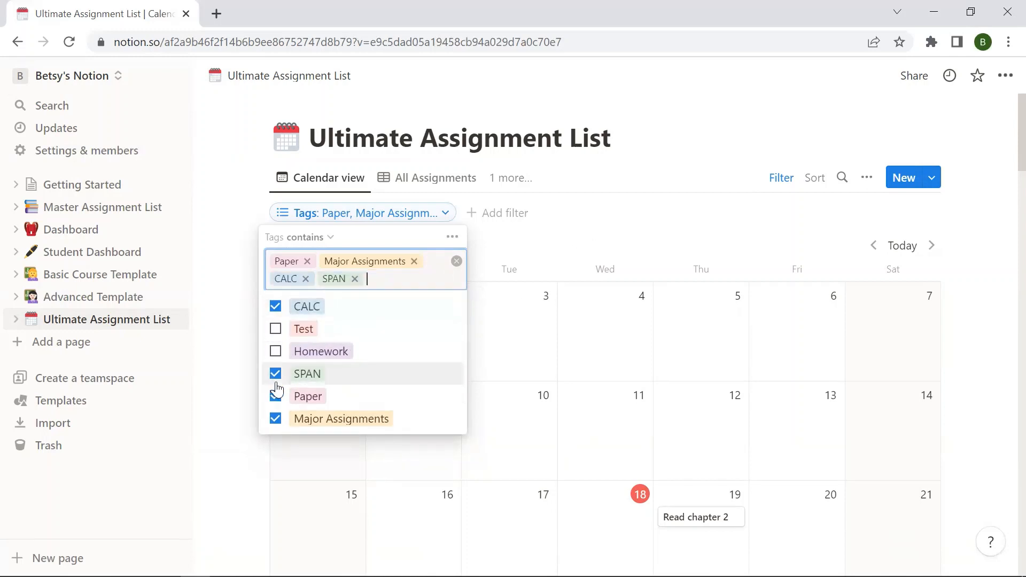
pyautogui.click(275, 374)
pyautogui.click(275, 396)
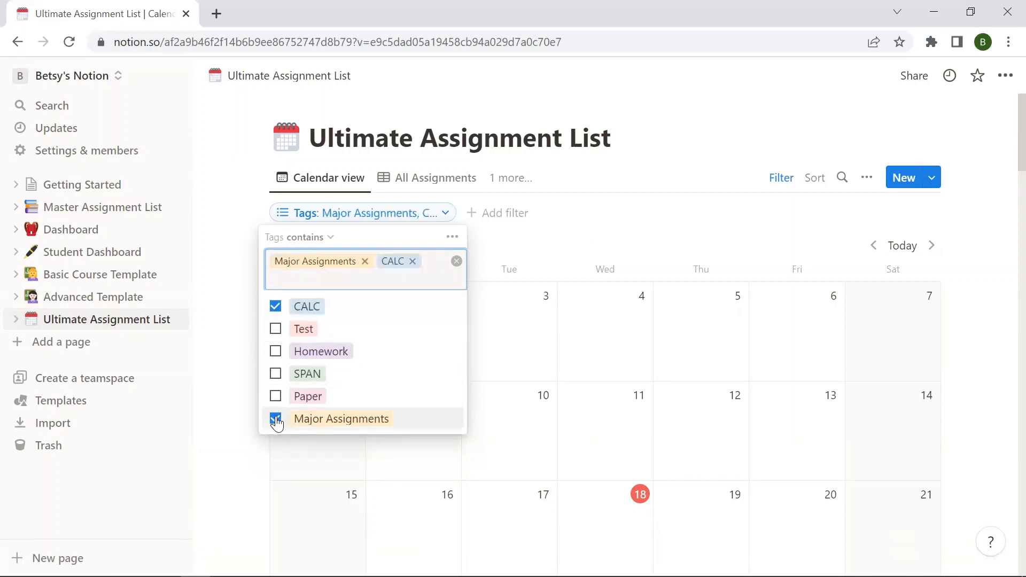
pyautogui.click(275, 418)
pyautogui.click(717, 241)
pyautogui.scroll(-5, 718, 242)
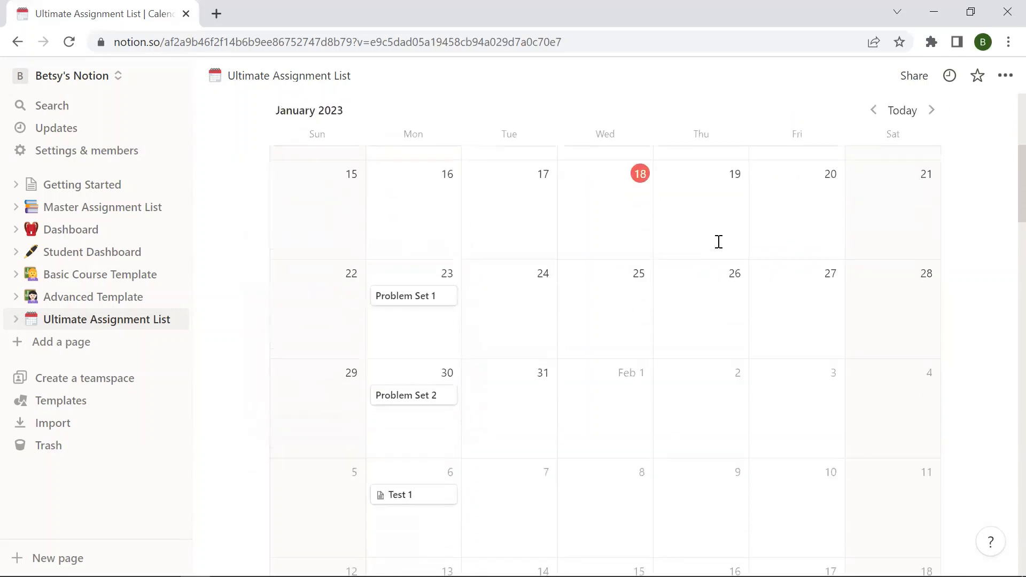
pyautogui.scroll(-2, 718, 243)
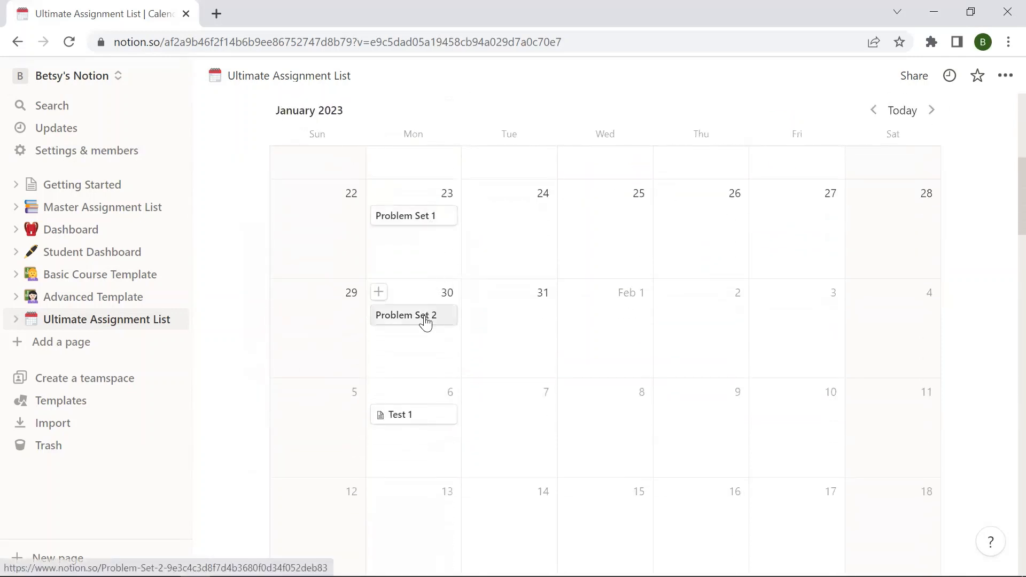
pyautogui.scroll(3, 948, 445)
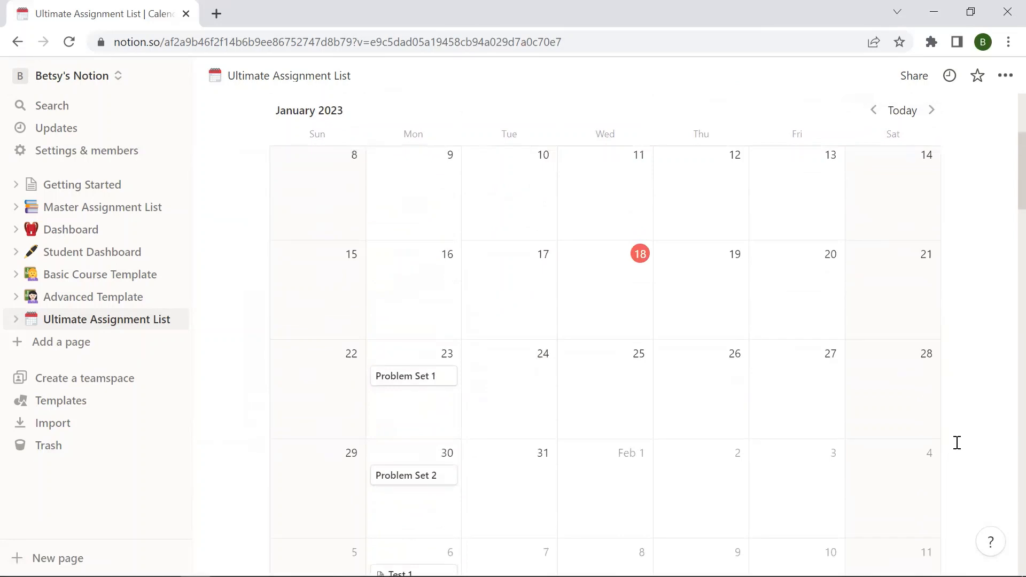
pyautogui.scroll(2, 950, 438)
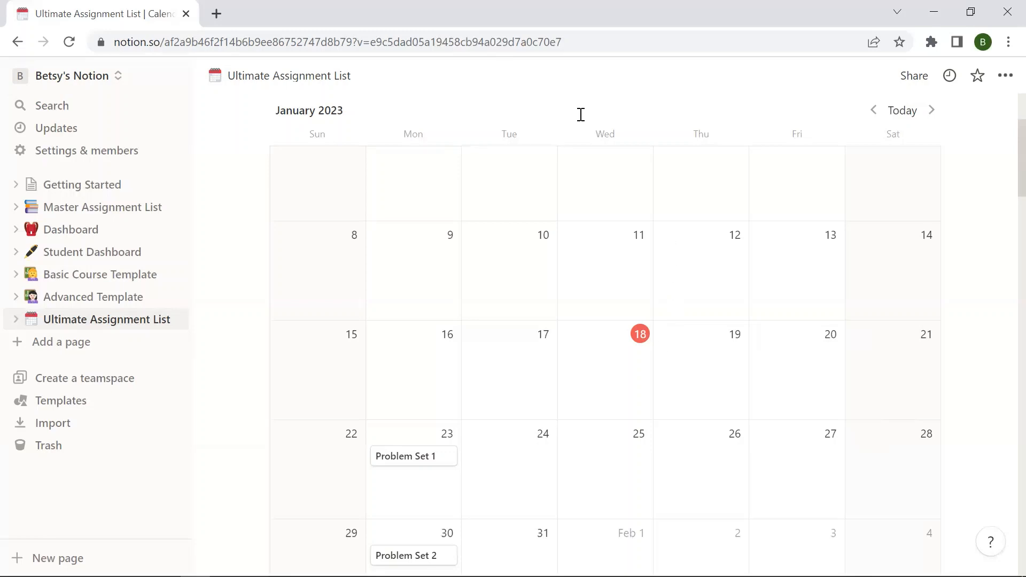
# Step: Open the Master Assignment List and examine its All Assignments table and Calendar view
pyautogui.click(71, 213)
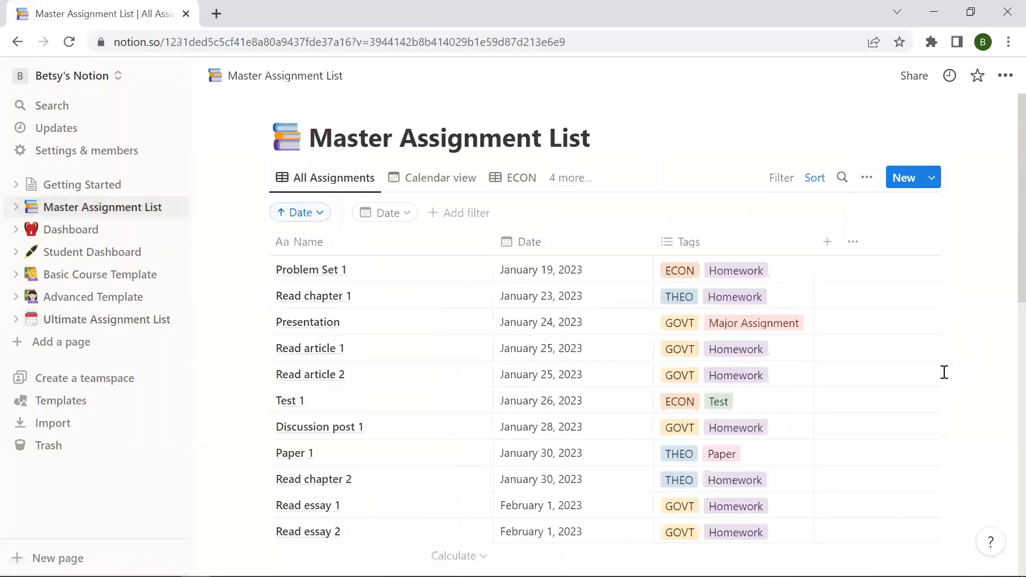
pyautogui.scroll(-10, 944, 372)
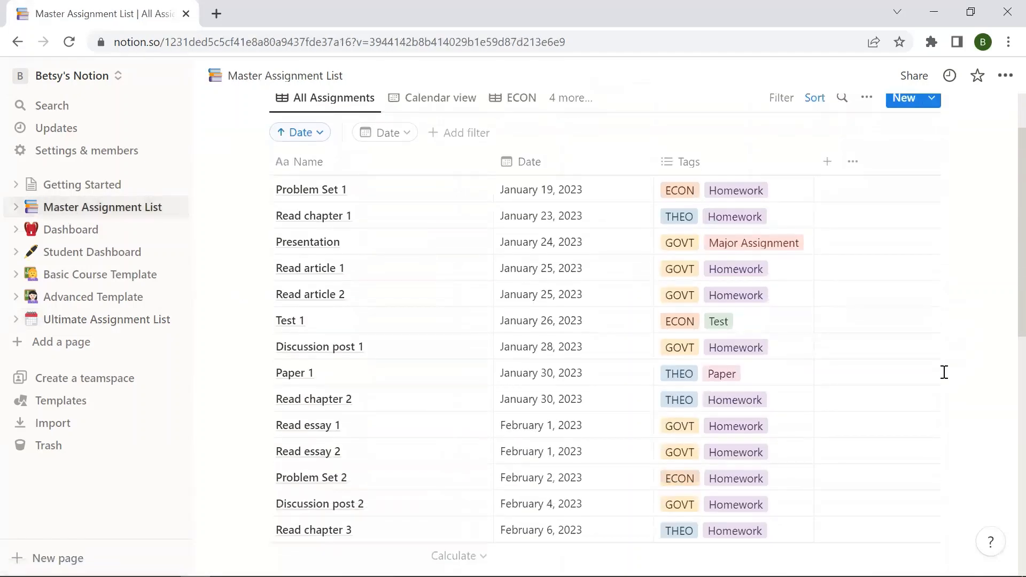
pyautogui.scroll(10, 944, 372)
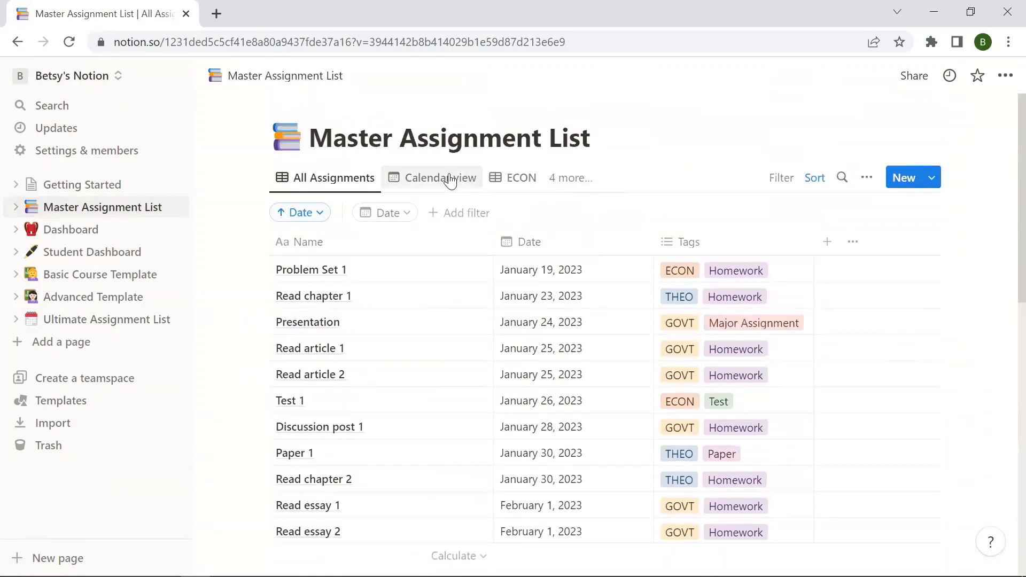
pyautogui.click(450, 180)
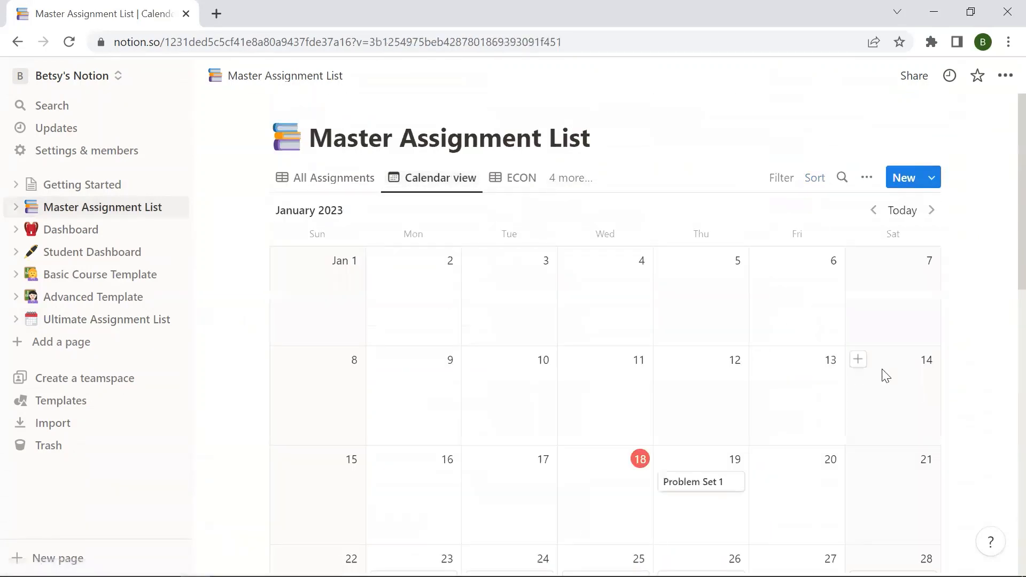
pyautogui.scroll(-6, 885, 375)
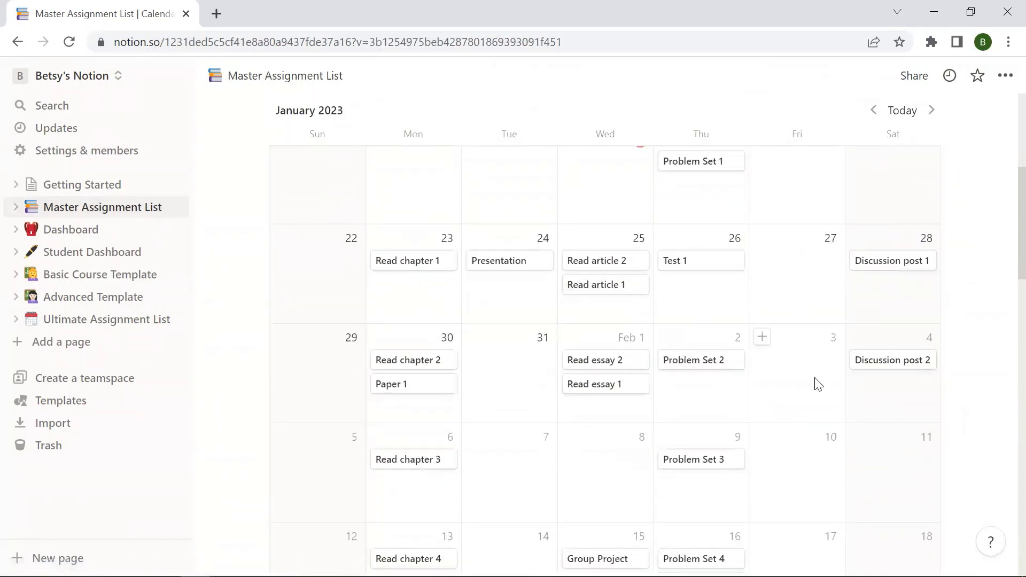
# Step: Examine the ECON and Homework table views of the Master Assignment List
pyautogui.scroll(6, 817, 384)
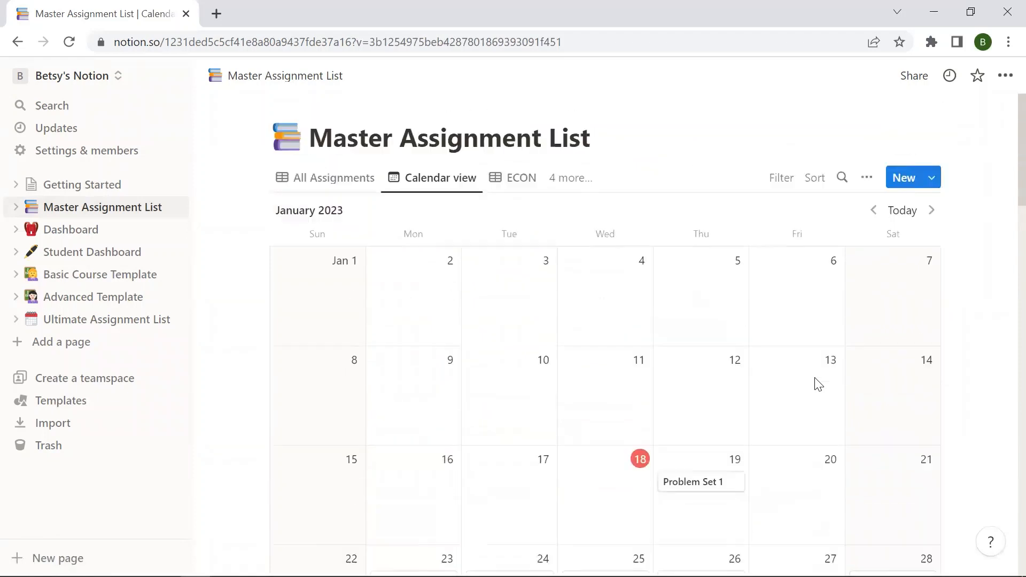
pyautogui.click(522, 179)
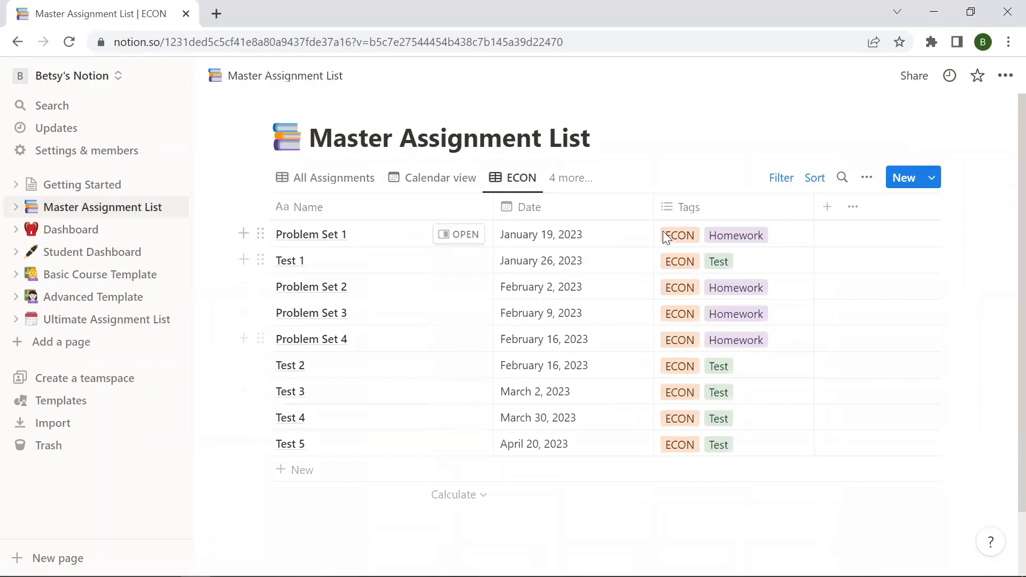
pyautogui.click(572, 180)
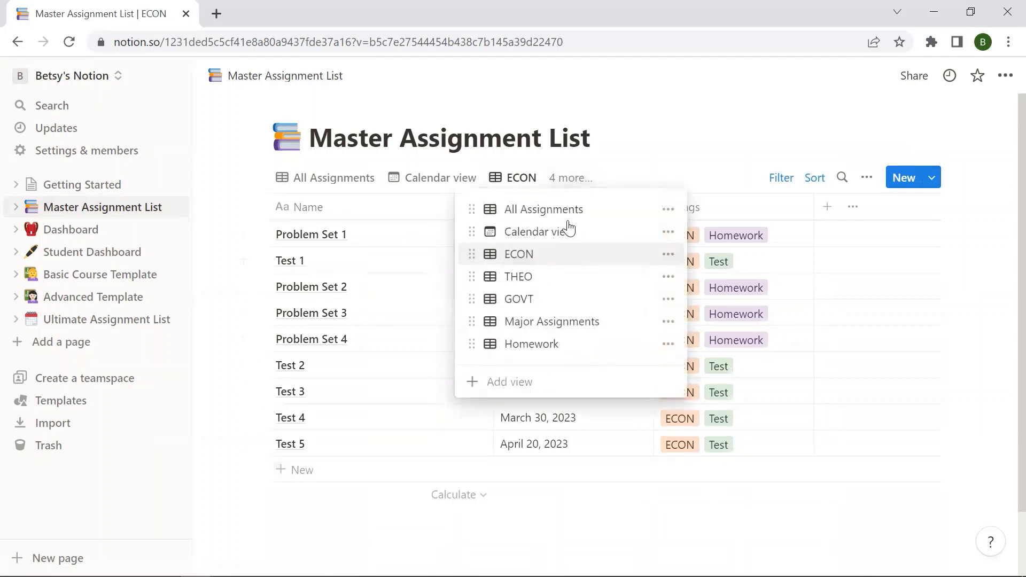
pyautogui.click(536, 345)
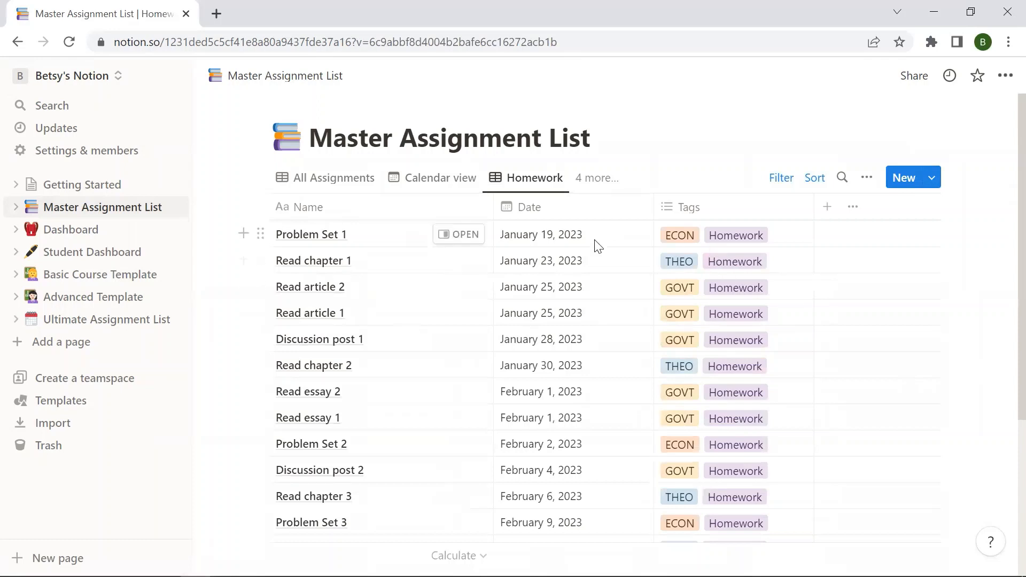
pyautogui.scroll(-1, 965, 418)
pyautogui.scroll(-1, 964, 417)
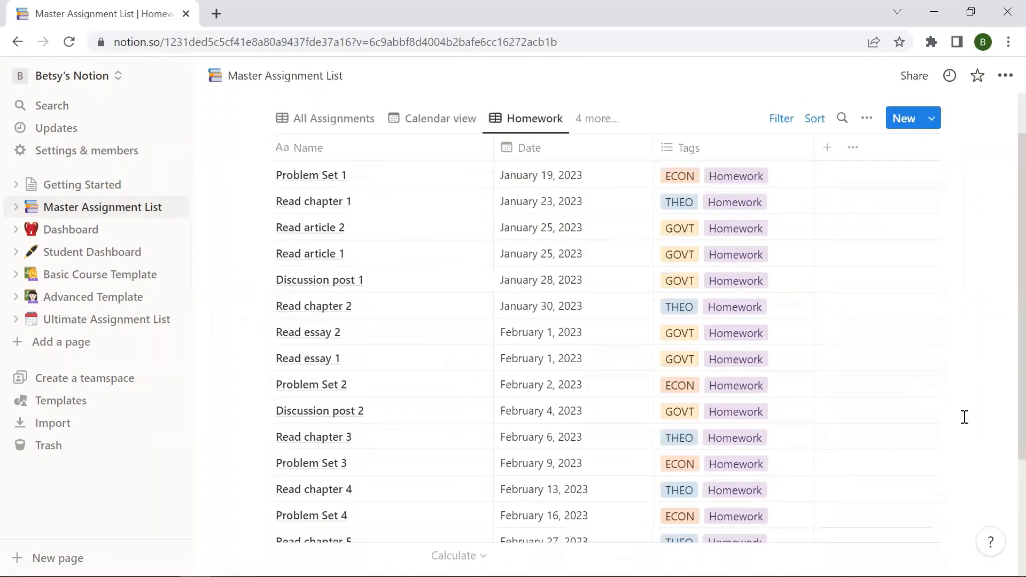
# Step: Review the Major Assignments view of the Master Assignment List and switch to its GOVT view
pyautogui.scroll(2, 956, 411)
pyautogui.click(598, 179)
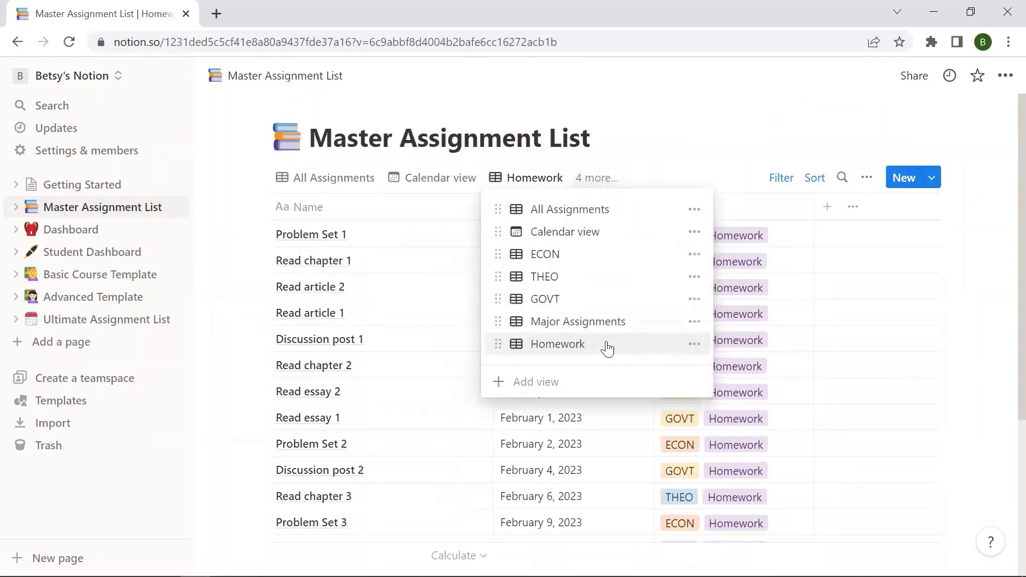
pyautogui.click(607, 321)
pyautogui.scroll(-1, 884, 368)
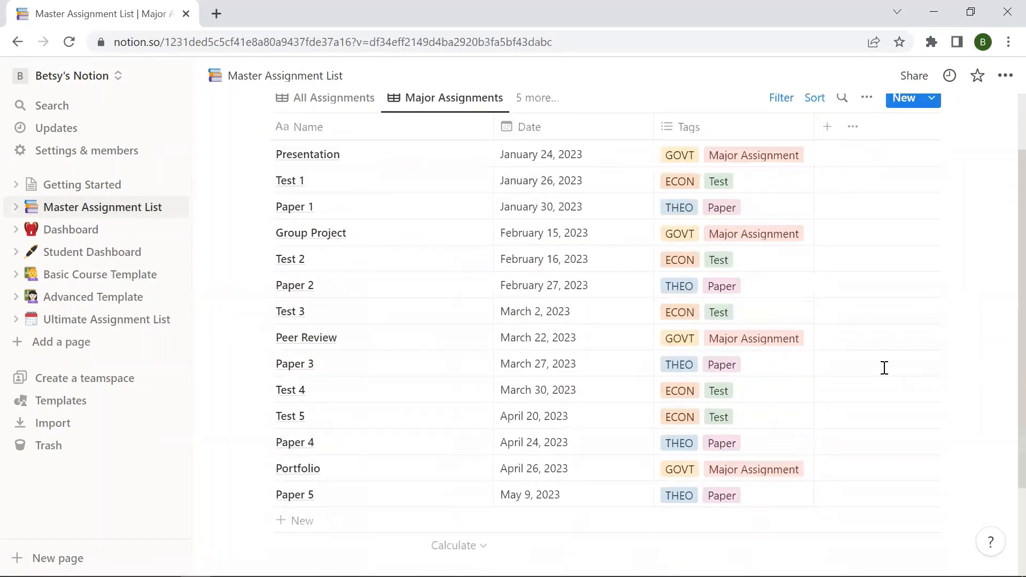
pyautogui.scroll(2, 884, 366)
pyautogui.click(531, 182)
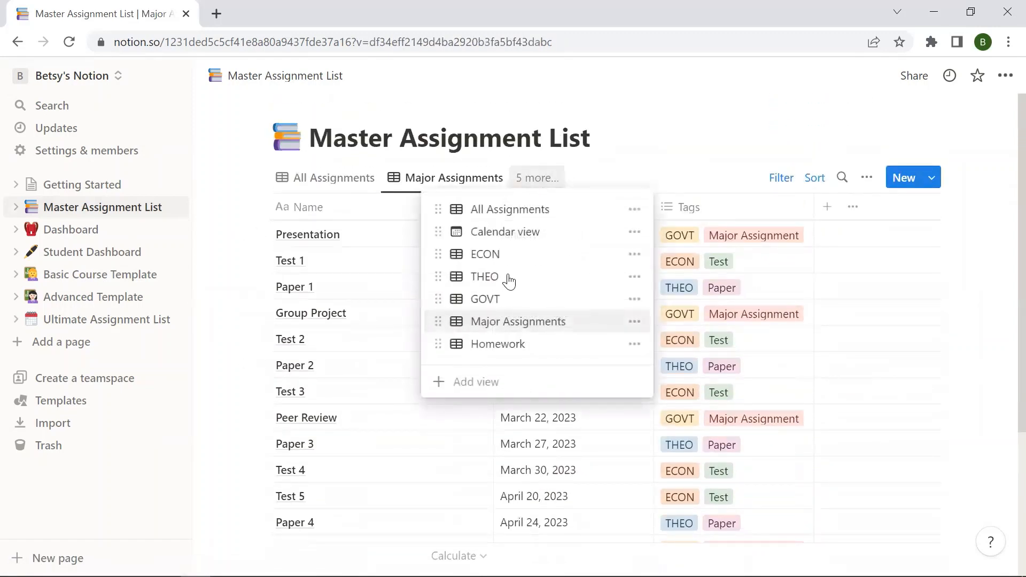
pyautogui.click(491, 298)
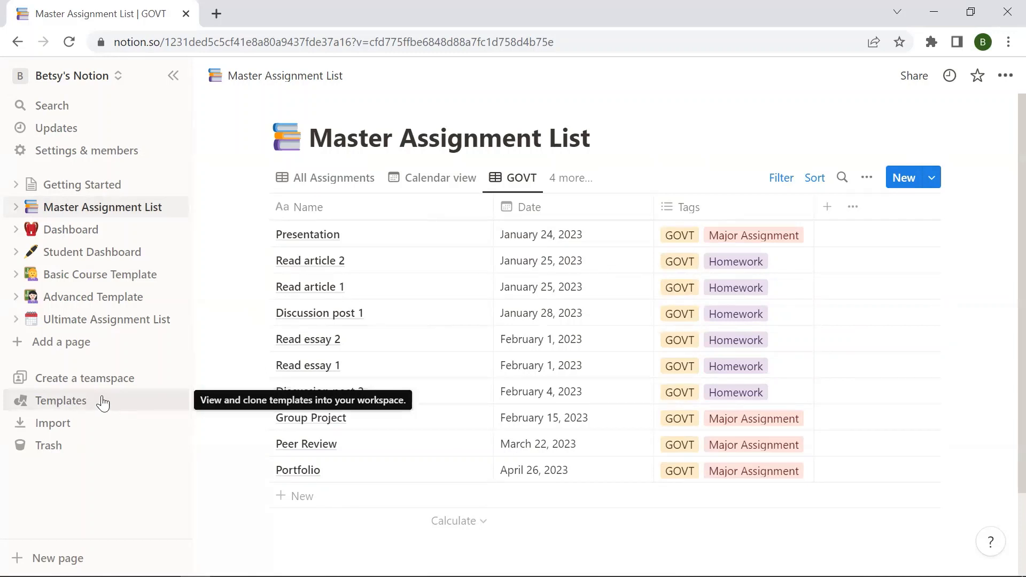
# Step: Open the template gallery and preview the Course Schedule, Grade Calculator and Class Notes templates
pyautogui.click(58, 406)
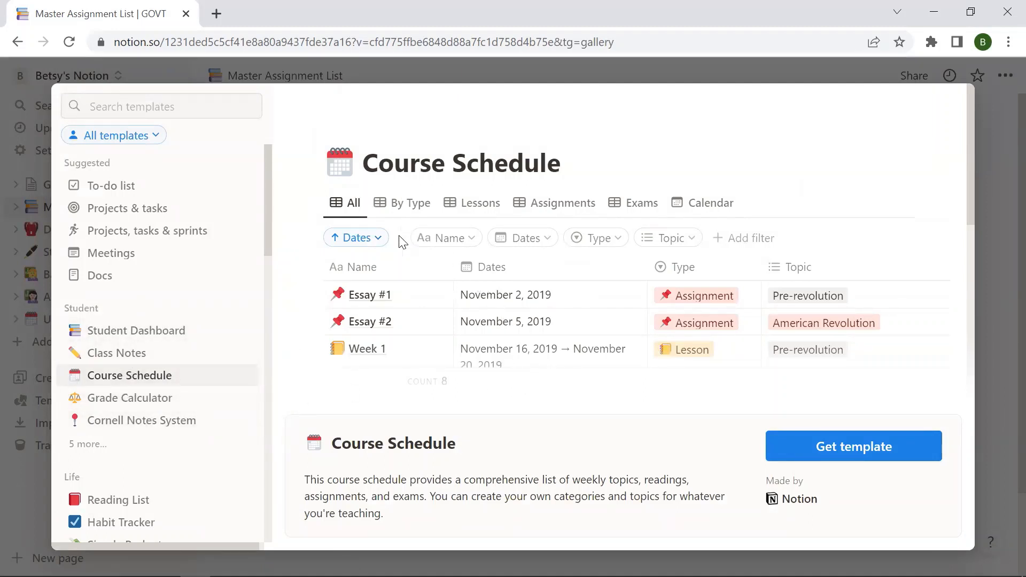
pyautogui.scroll(-5, 560, 337)
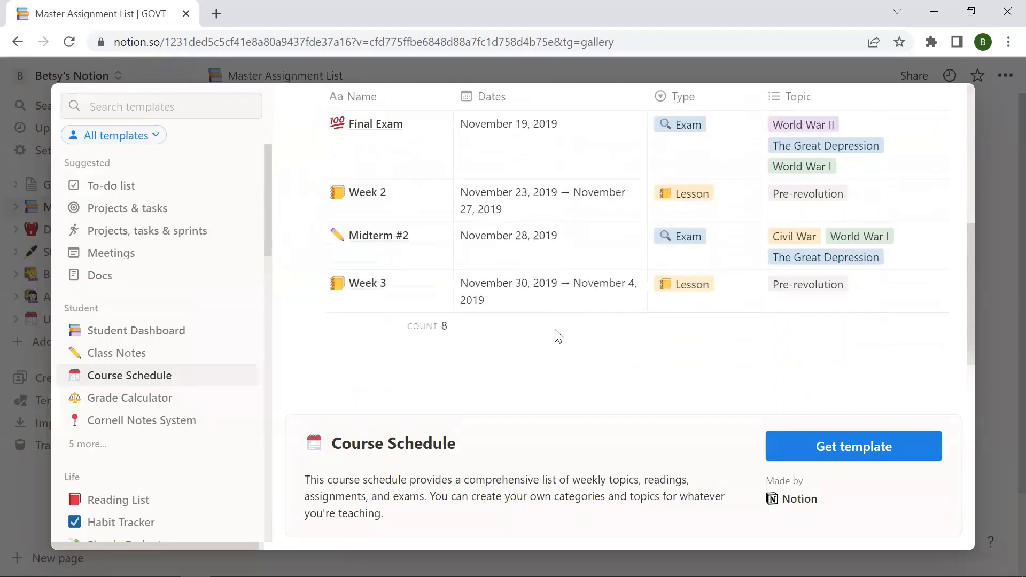
pyautogui.click(122, 405)
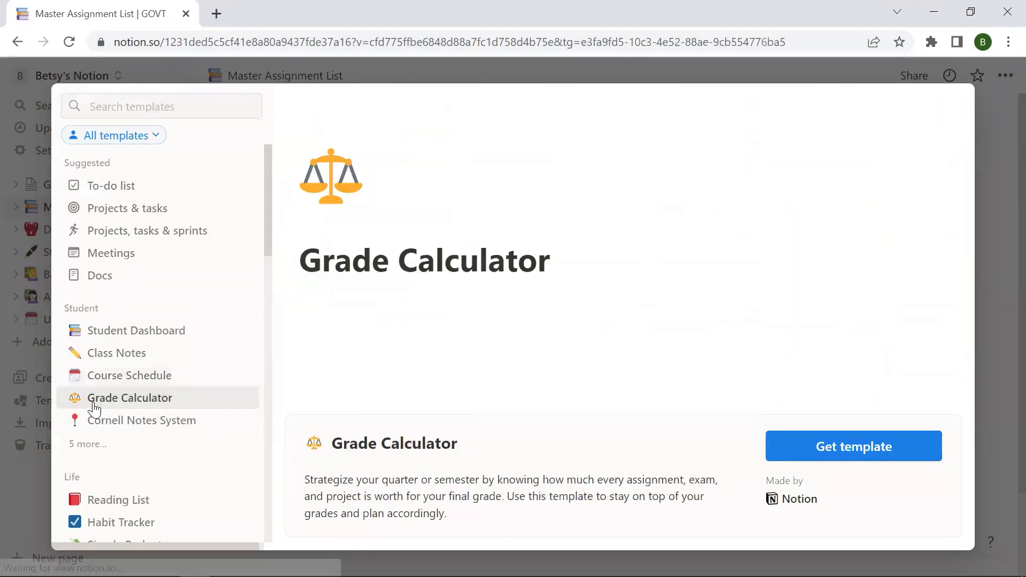
pyautogui.scroll(-3, 447, 350)
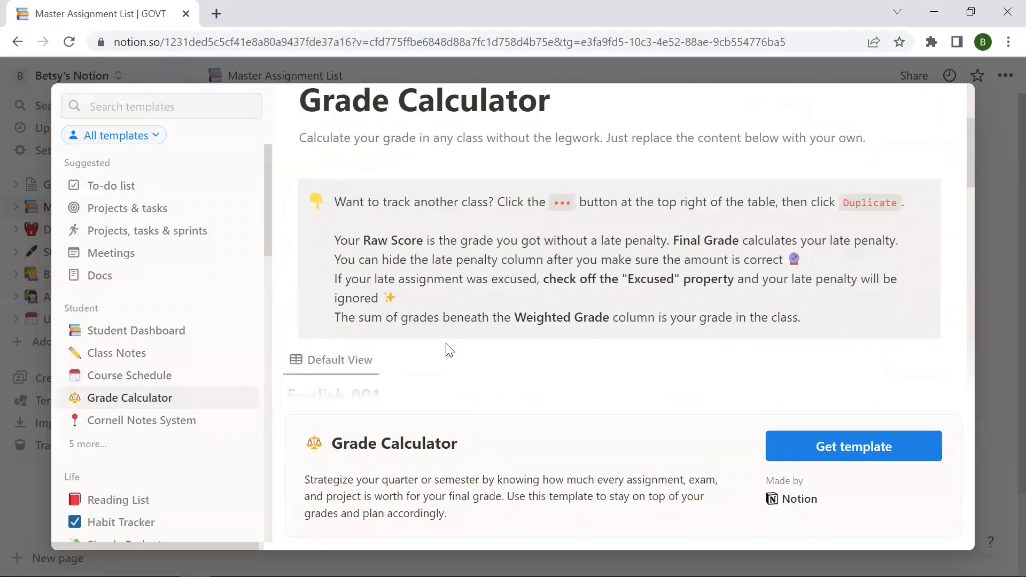
pyautogui.scroll(3, 374, 350)
pyautogui.click(140, 354)
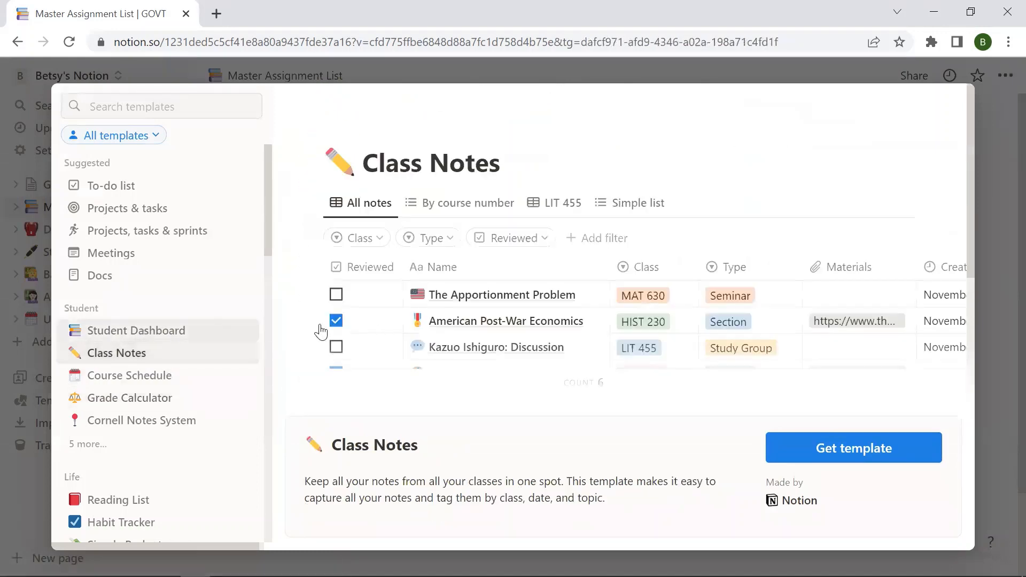
pyautogui.scroll(-3, 374, 333)
pyautogui.scroll(3, 379, 337)
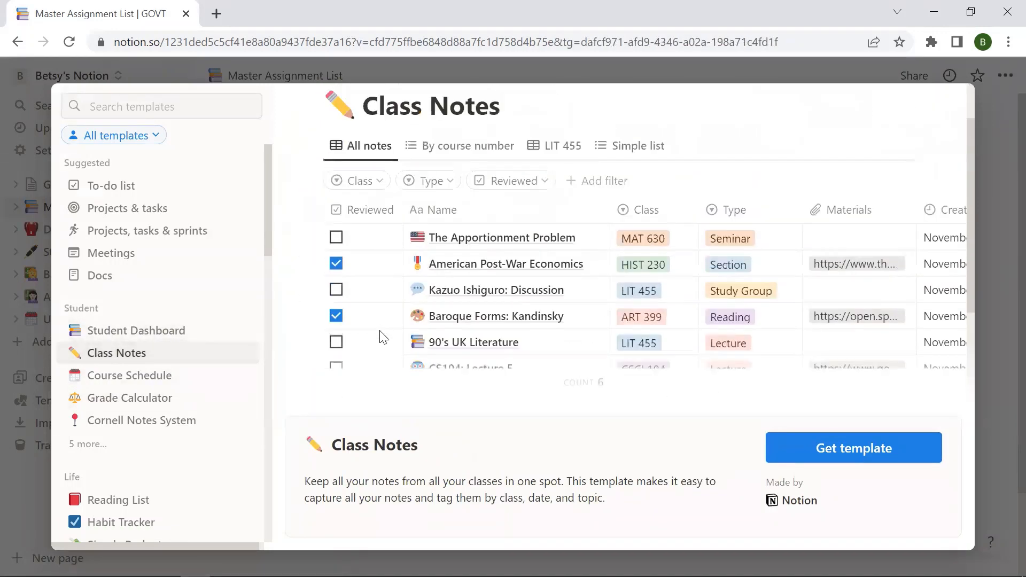
# Step: Preview the Student Dashboard template, examining its course cards, to-do board, clubs and personal projects
pyautogui.click(102, 336)
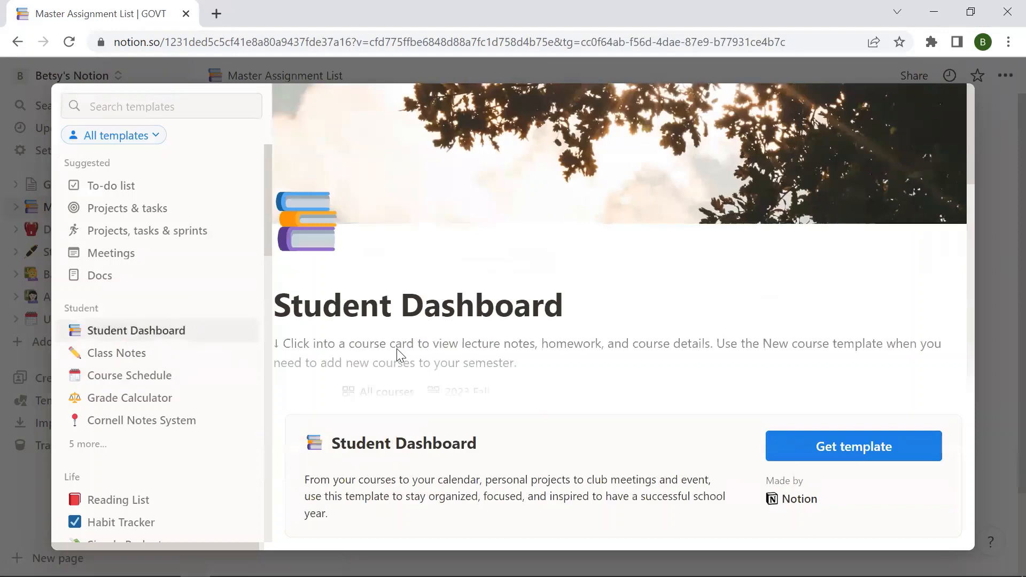
pyautogui.scroll(-5, 397, 348)
pyautogui.scroll(-4, 396, 349)
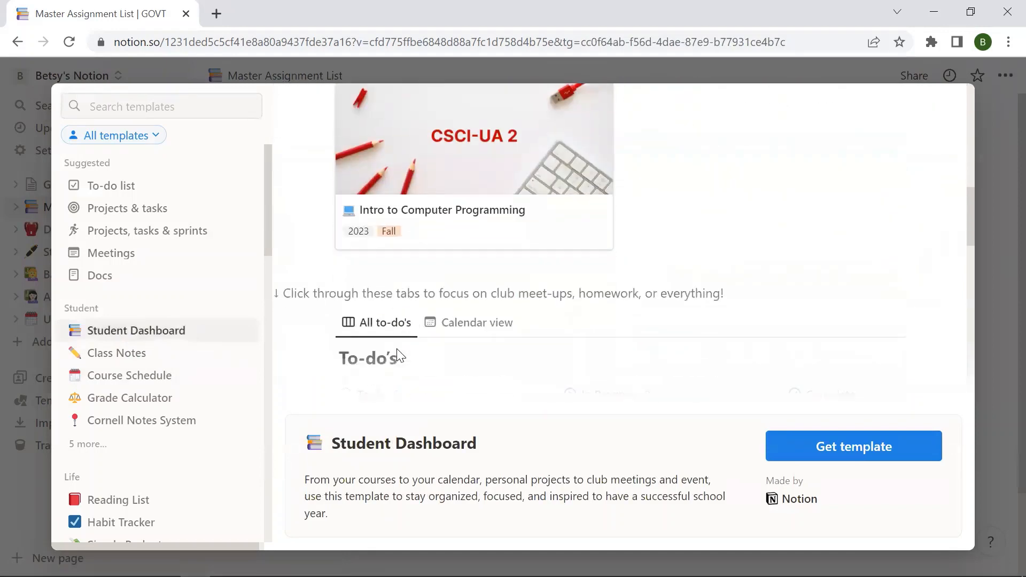
pyautogui.scroll(-3, 398, 357)
pyautogui.scroll(-2, 401, 355)
pyautogui.scroll(2, 401, 355)
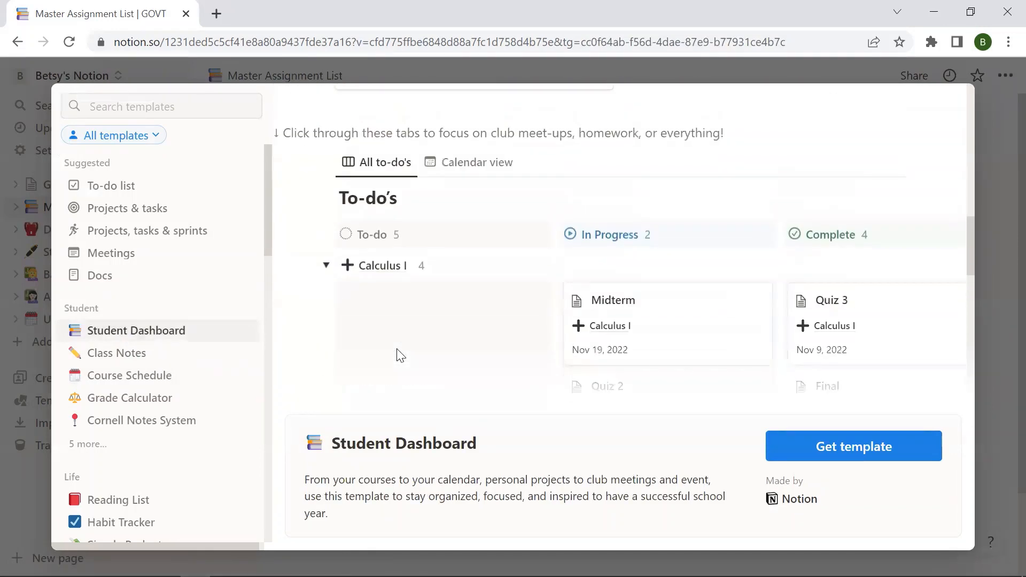
pyautogui.scroll(-2, 400, 355)
pyautogui.scroll(-8, 401, 356)
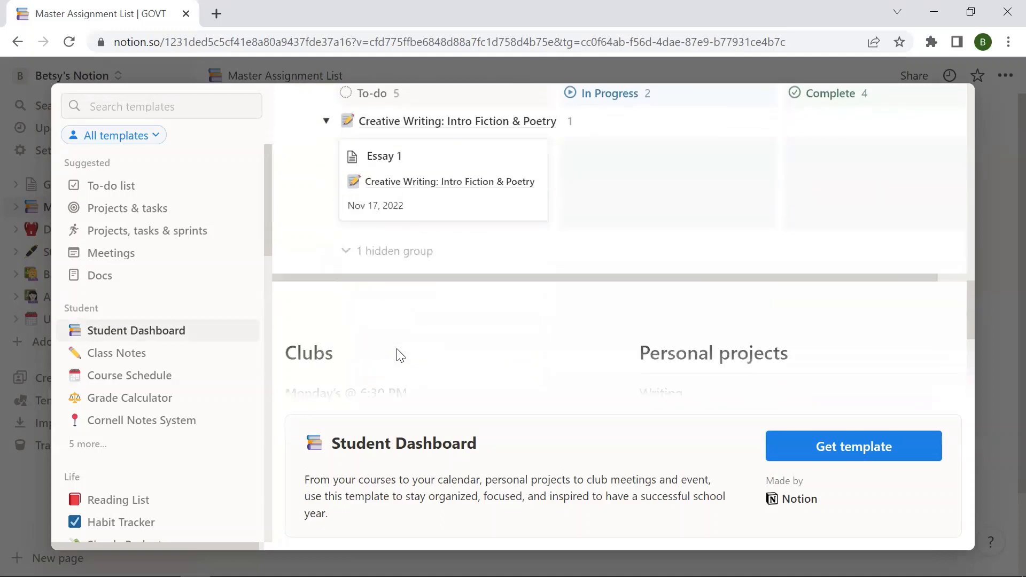
pyautogui.scroll(-2, 398, 356)
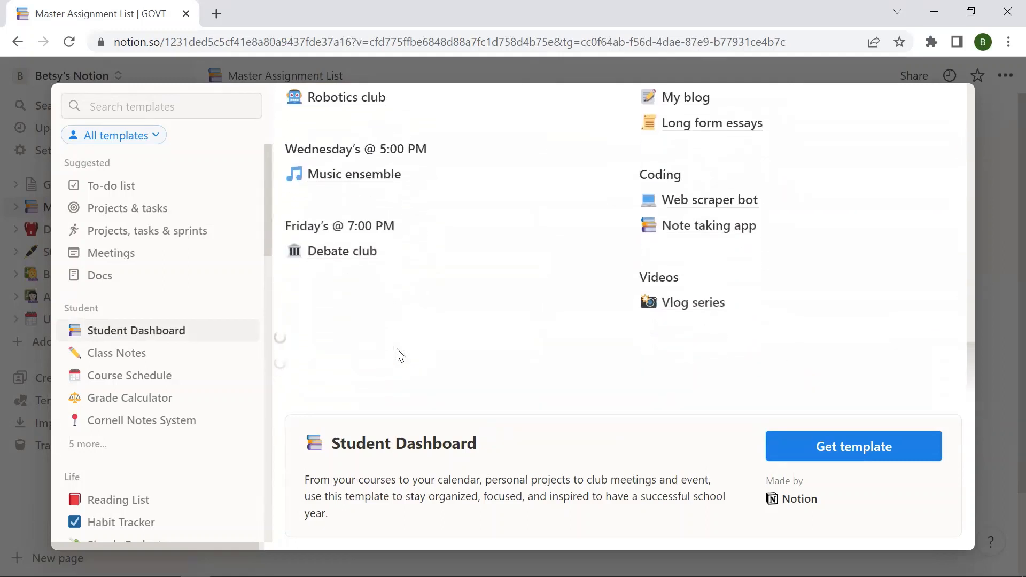
# Step: Look through the template categories from Life to Support and return to the start of the Student Dashboard preview
pyautogui.scroll(-6, 252, 470)
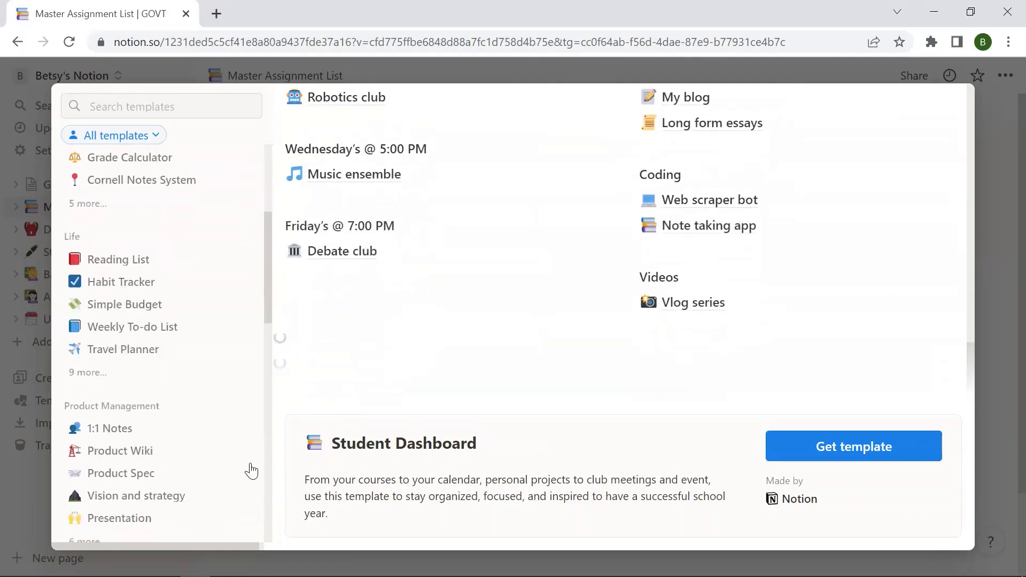
pyautogui.scroll(-6, 250, 470)
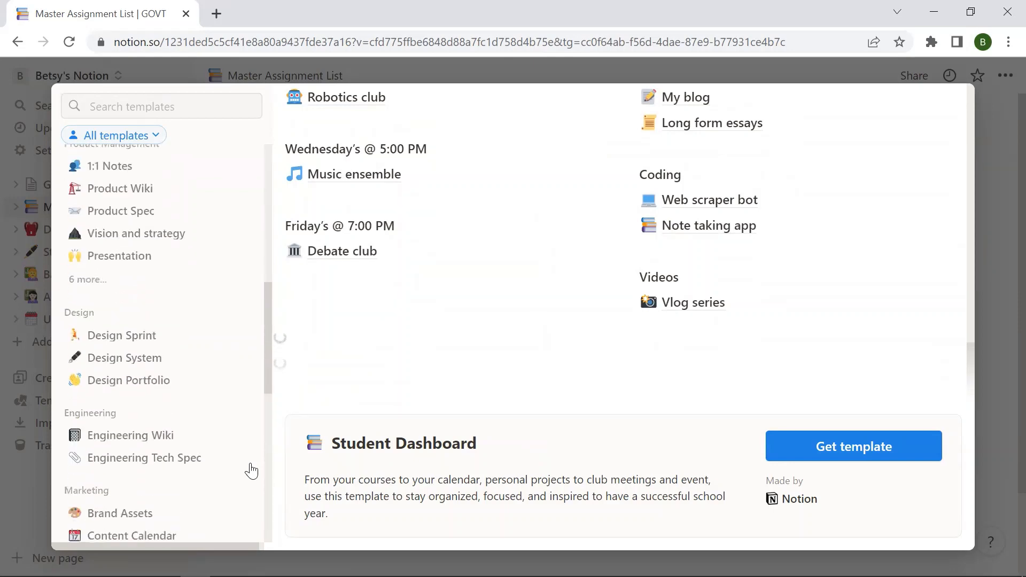
pyautogui.scroll(-6, 159, 409)
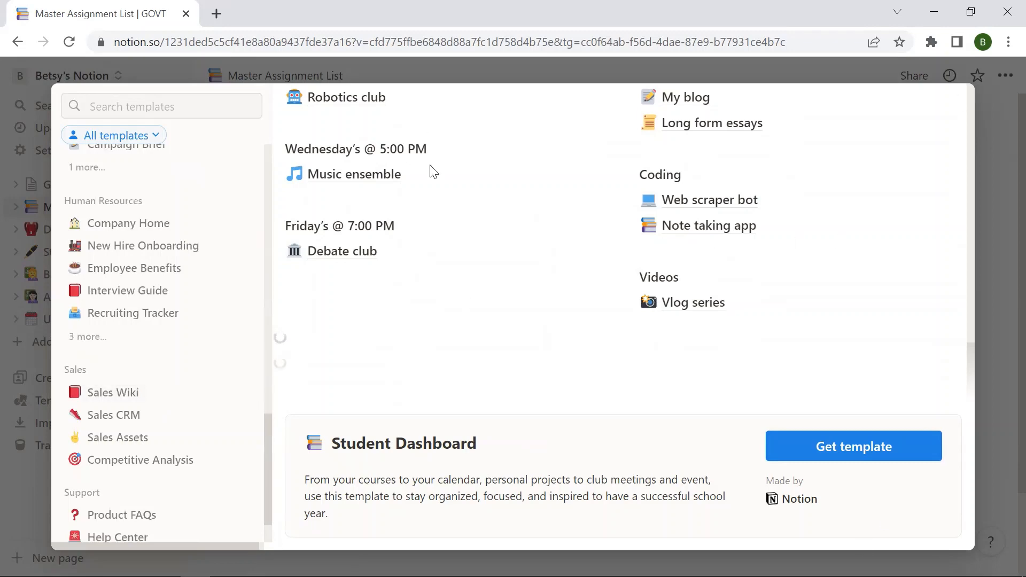
pyautogui.scroll(5, 479, 314)
pyautogui.scroll(8, 479, 315)
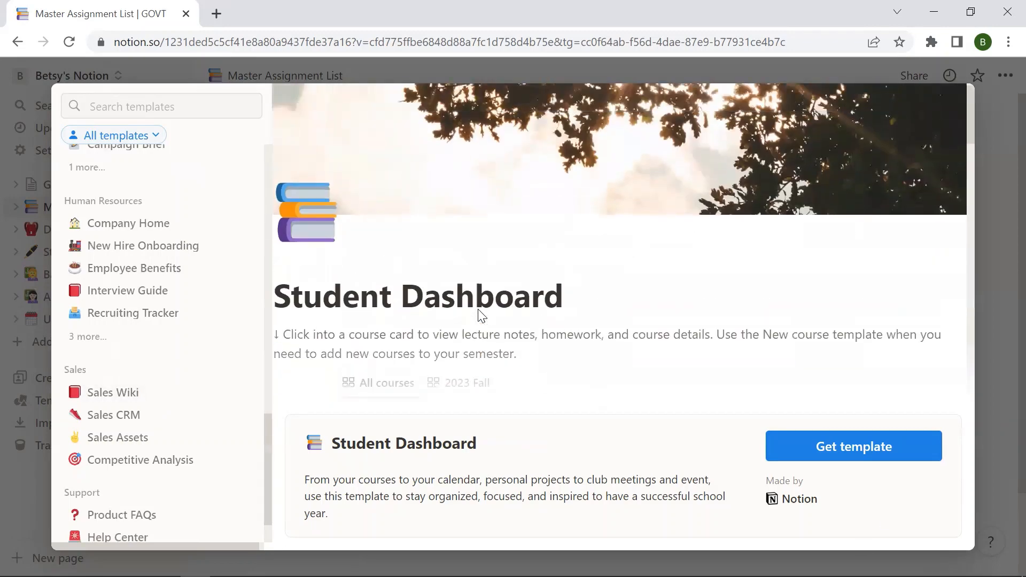